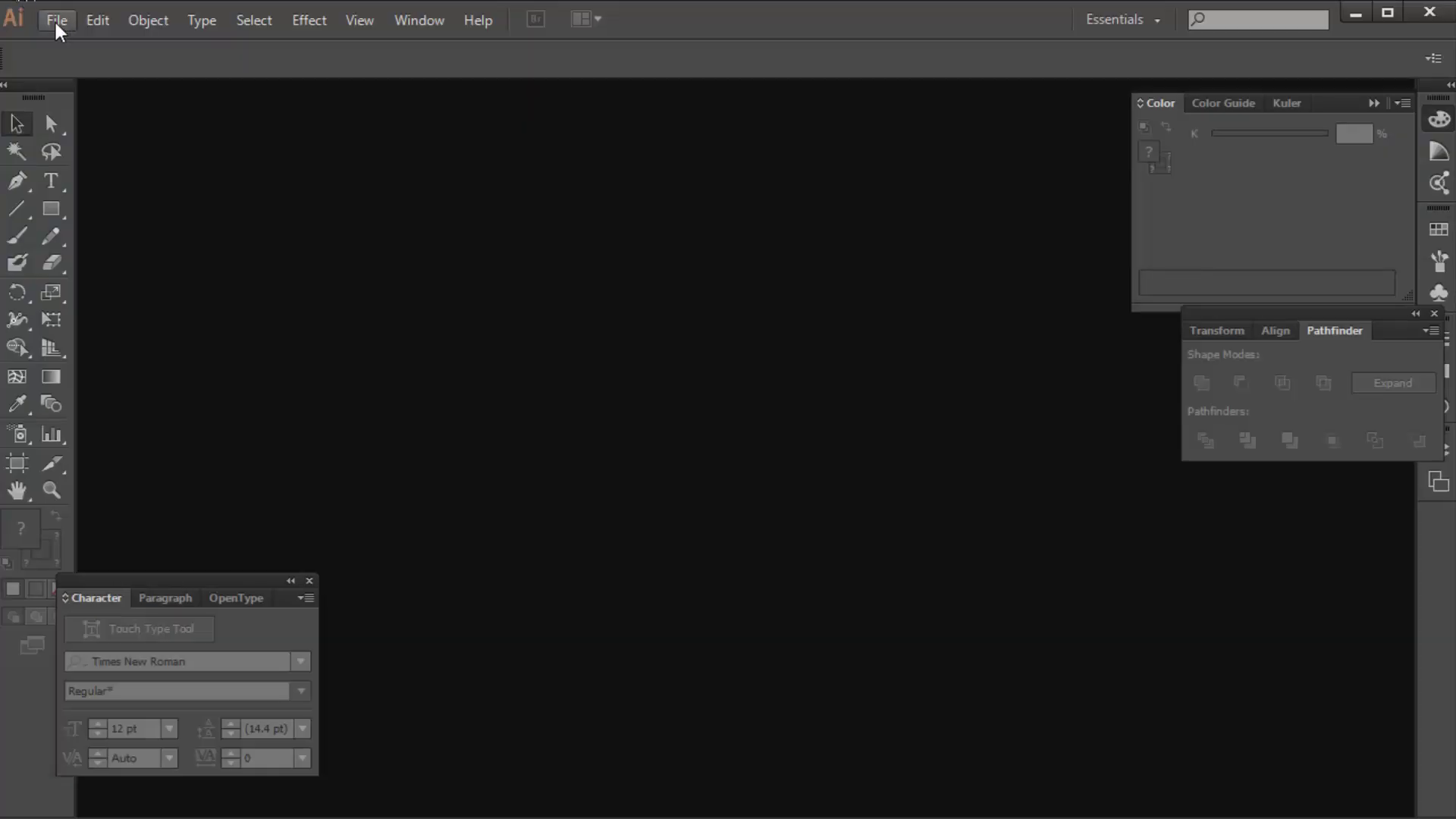
- Choose File > New to bring up the New Document settings (Letter, 8.5 x 11 in, CMYK)
{"action": "left_click", "coordinate": [56, 23]}
{"action": "left_click", "coordinate": [76, 48]}
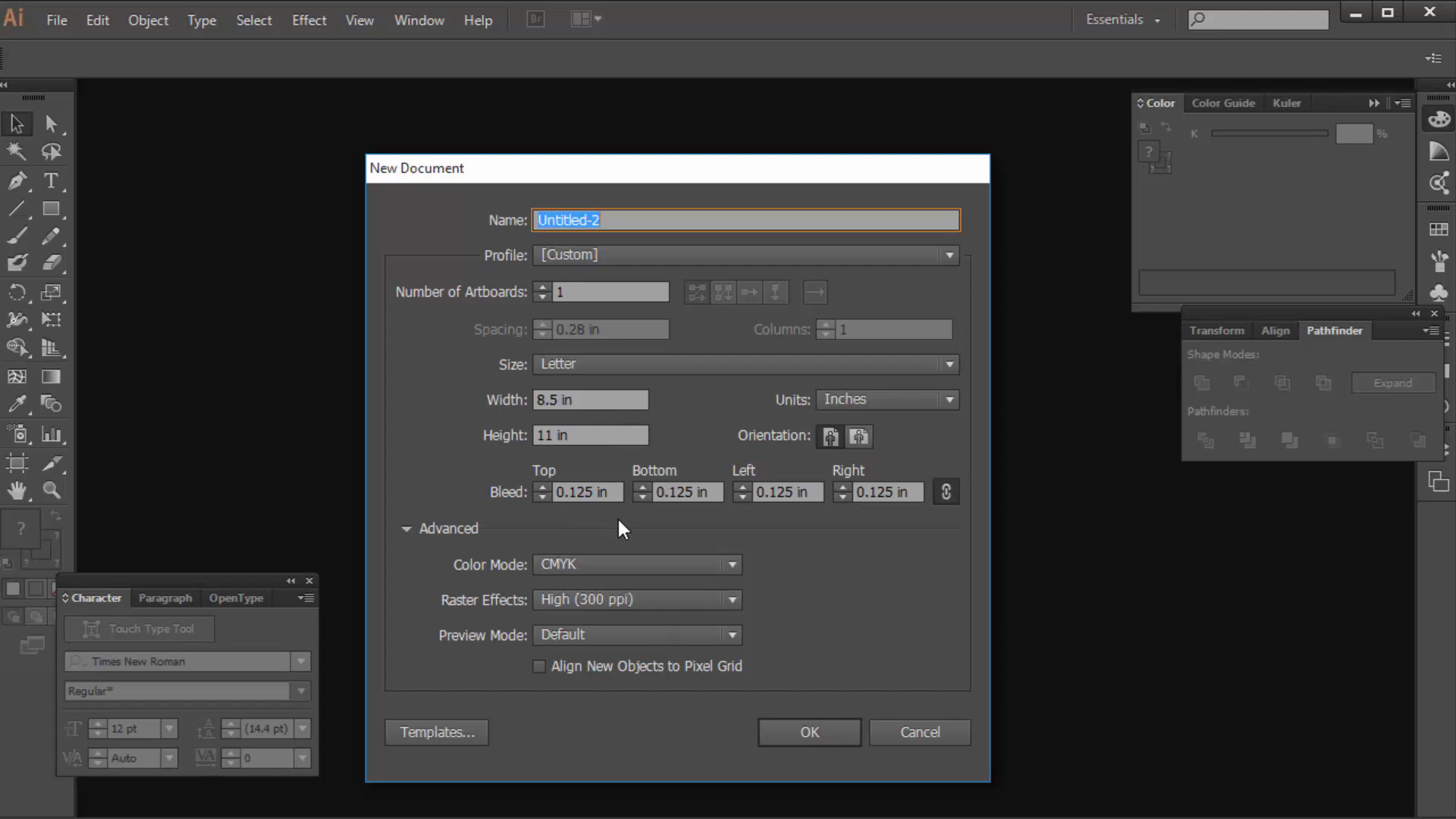
- Create the Letter 8.5x11 in CMYK document and draw a rectangle covering page and bleed
{"action": "left_click", "coordinate": [815, 725]}
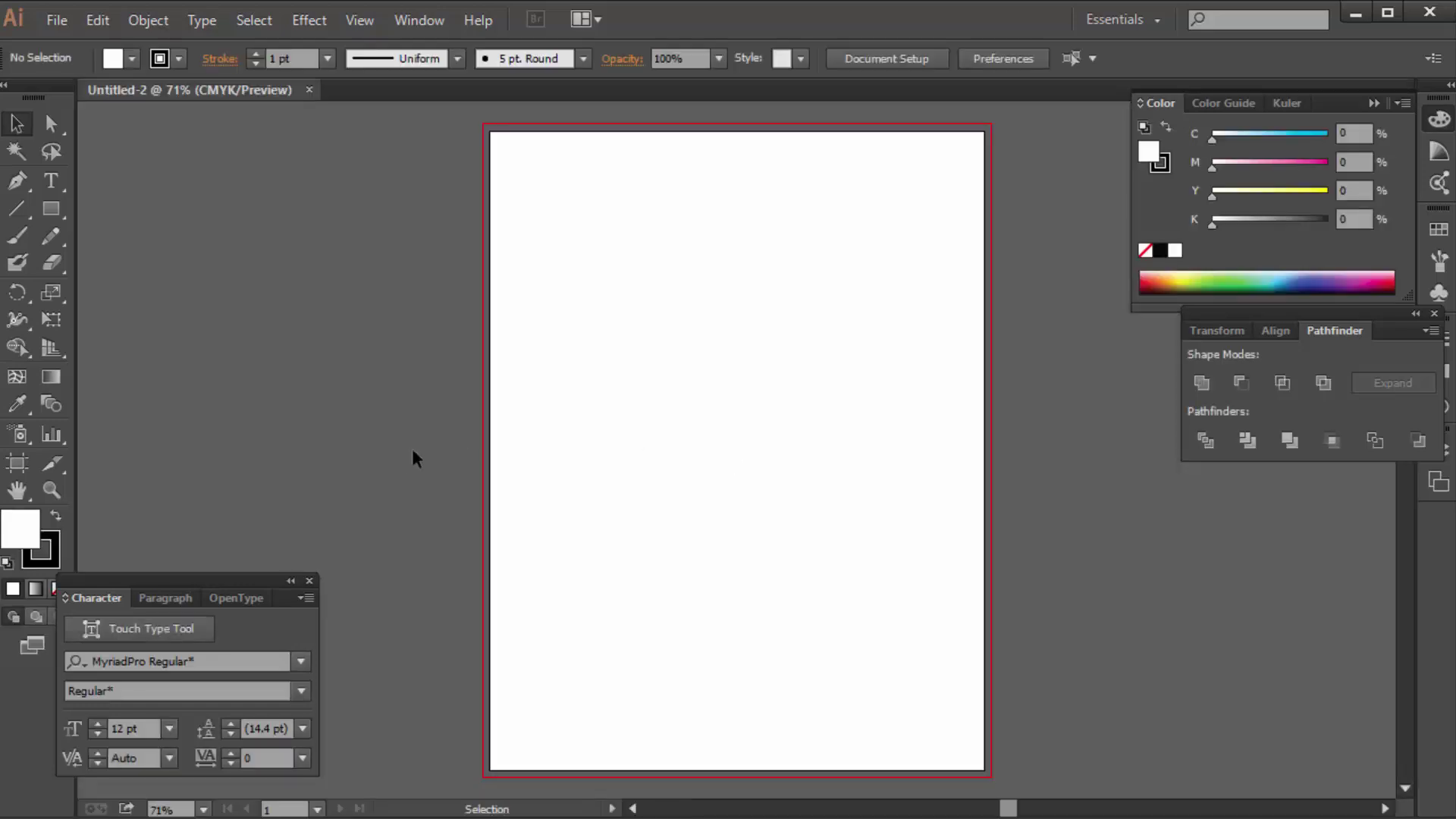
{"action": "left_click_drag", "start_coordinate": [48, 205], "coordinate": [170, 208]}
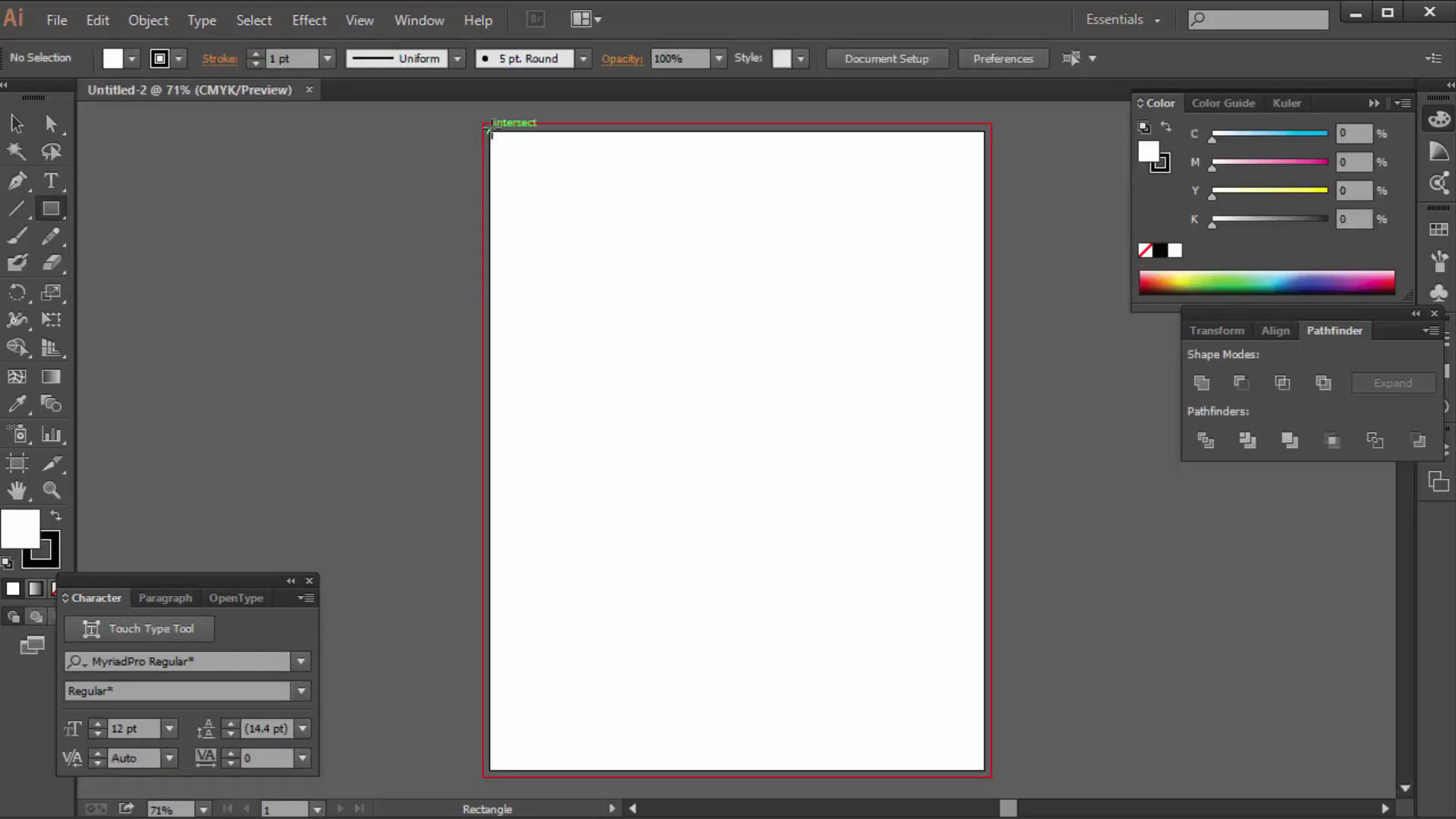
{"action": "mouse_move", "coordinate": [483, 124]}
{"action": "left_mouse_down"}
{"action": "mouse_move", "coordinate": [980, 789]}
{"action": "mouse_move", "coordinate": [990, 778]}
{"action": "left_mouse_up"}
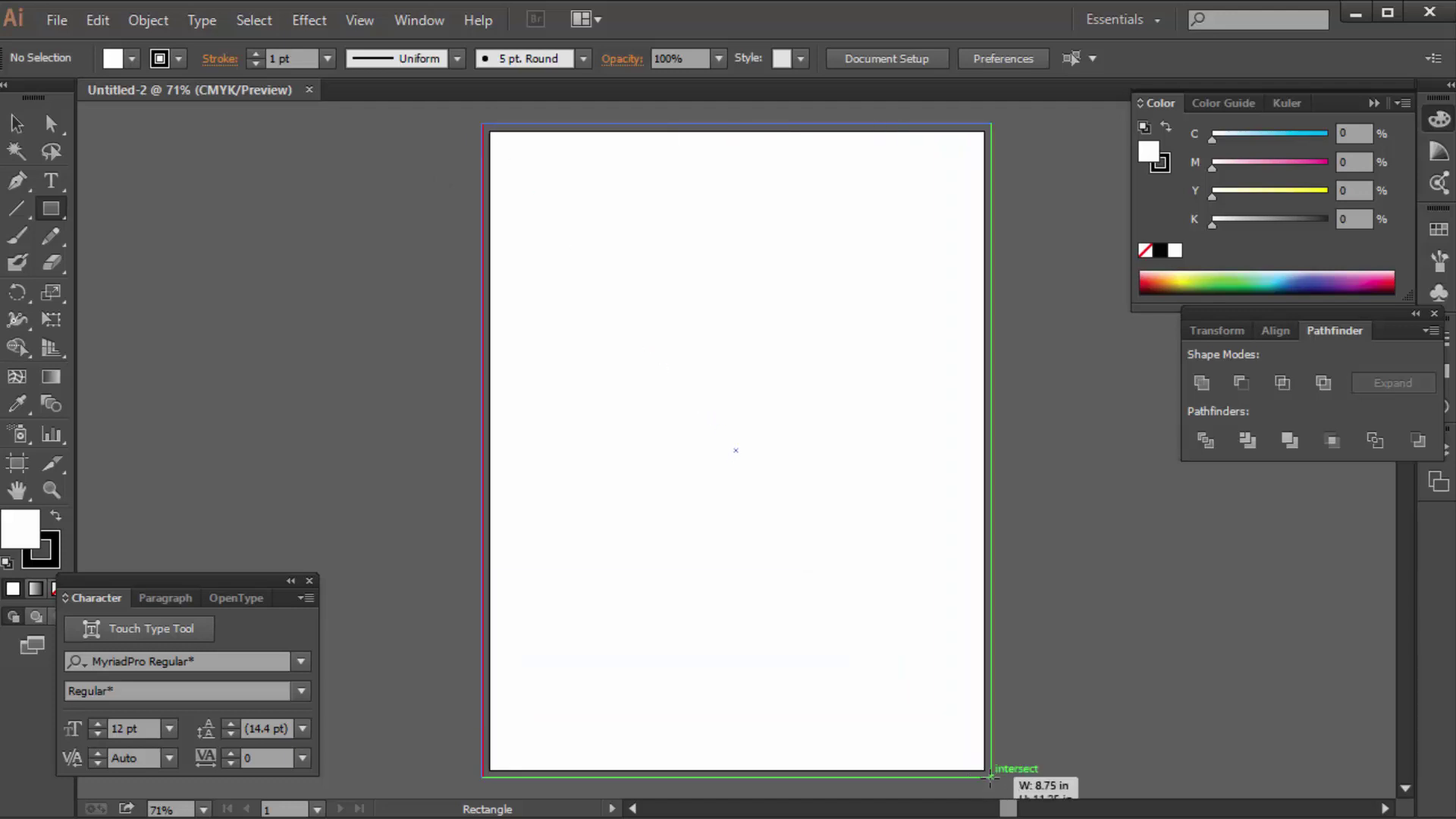
{"action": "left_click", "coordinate": [17, 123]}
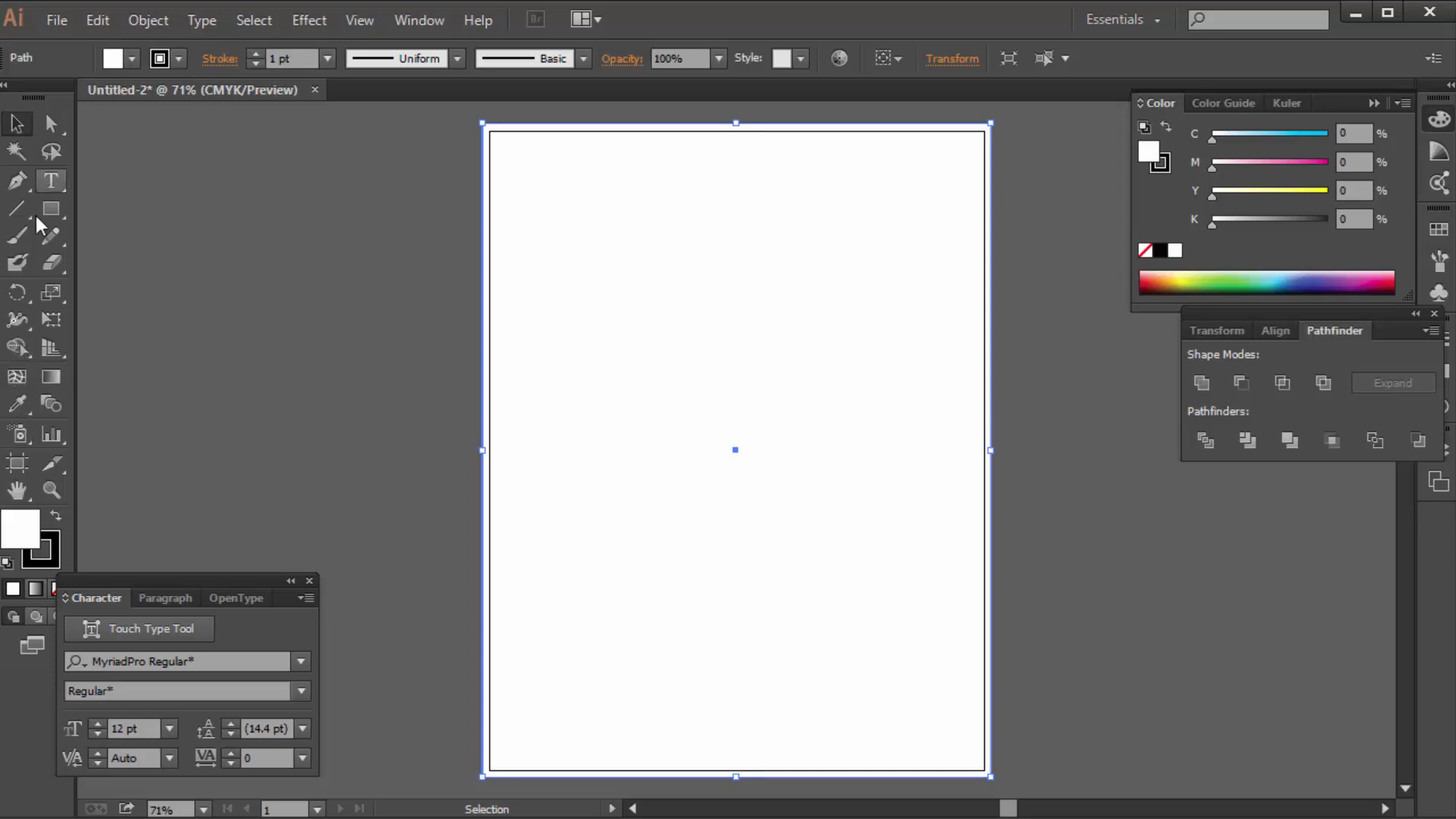
- Draw a closed slanted banner polygon with the Pen tool across the top-right of the page
{"action": "left_click", "coordinate": [17, 184]}
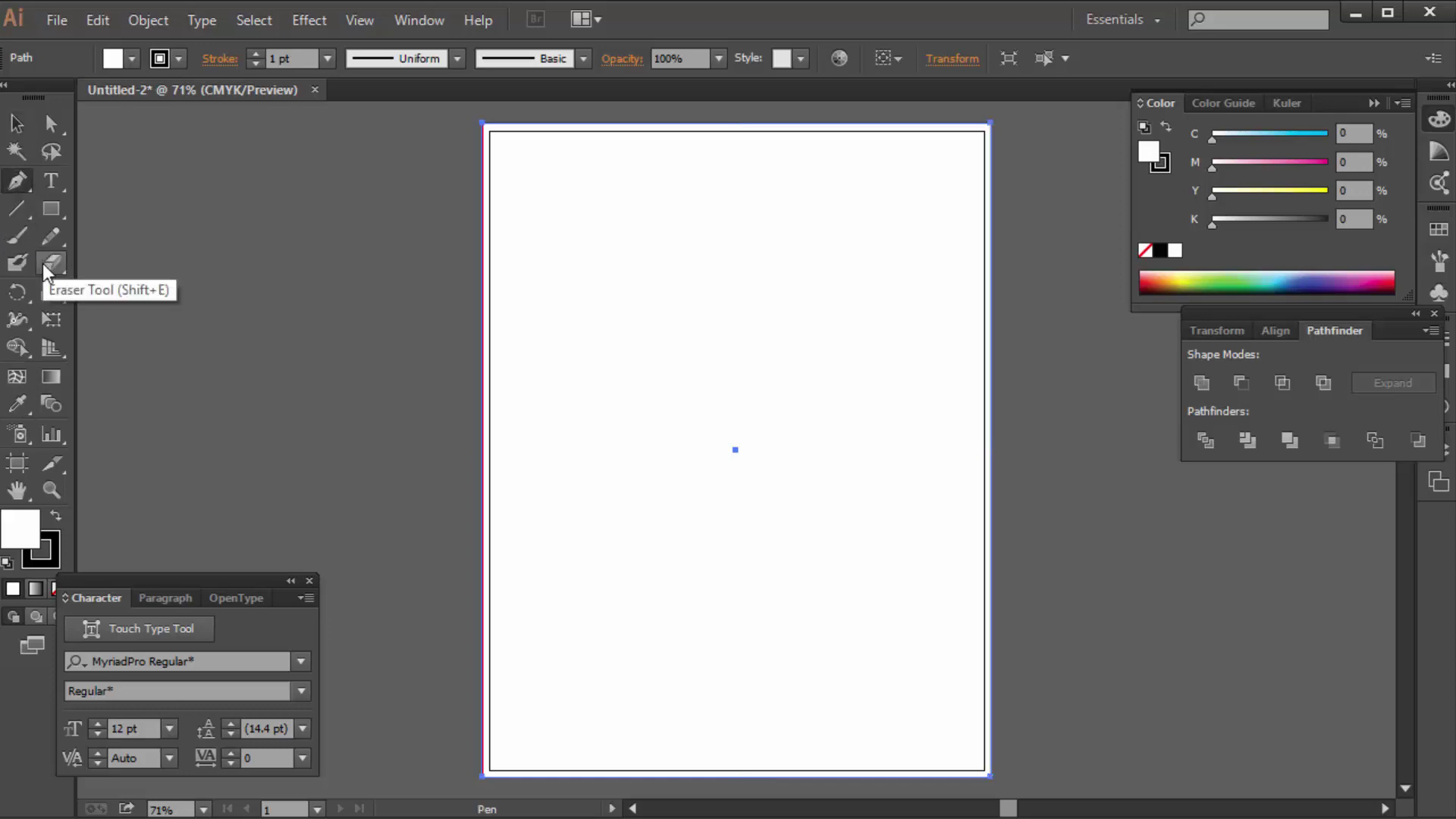
{"action": "left_click", "coordinate": [686, 129]}
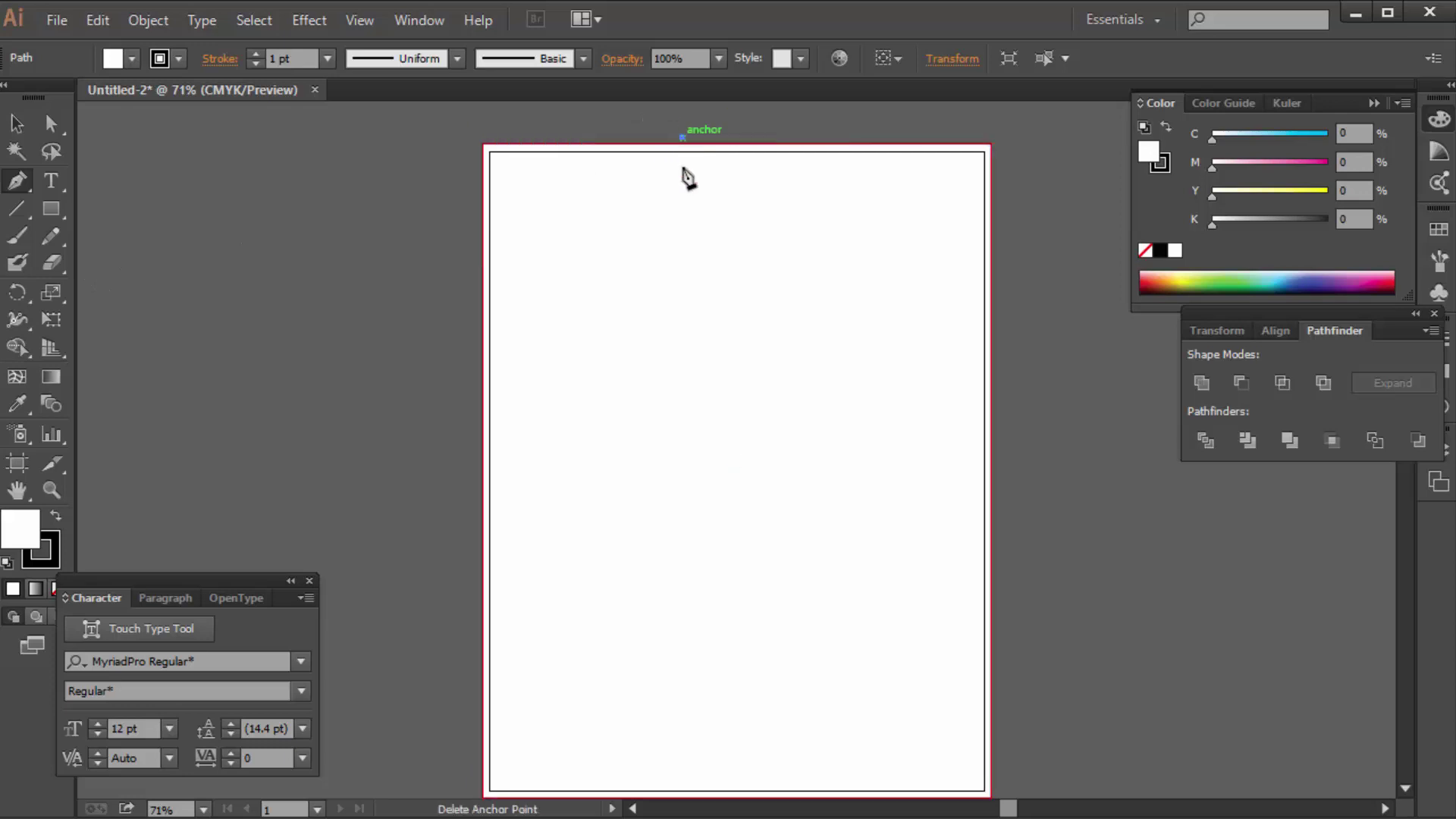
{"action": "left_click", "coordinate": [754, 246]}
{"action": "left_click", "coordinate": [1020, 210]}
{"action": "left_click", "coordinate": [1020, 130]}
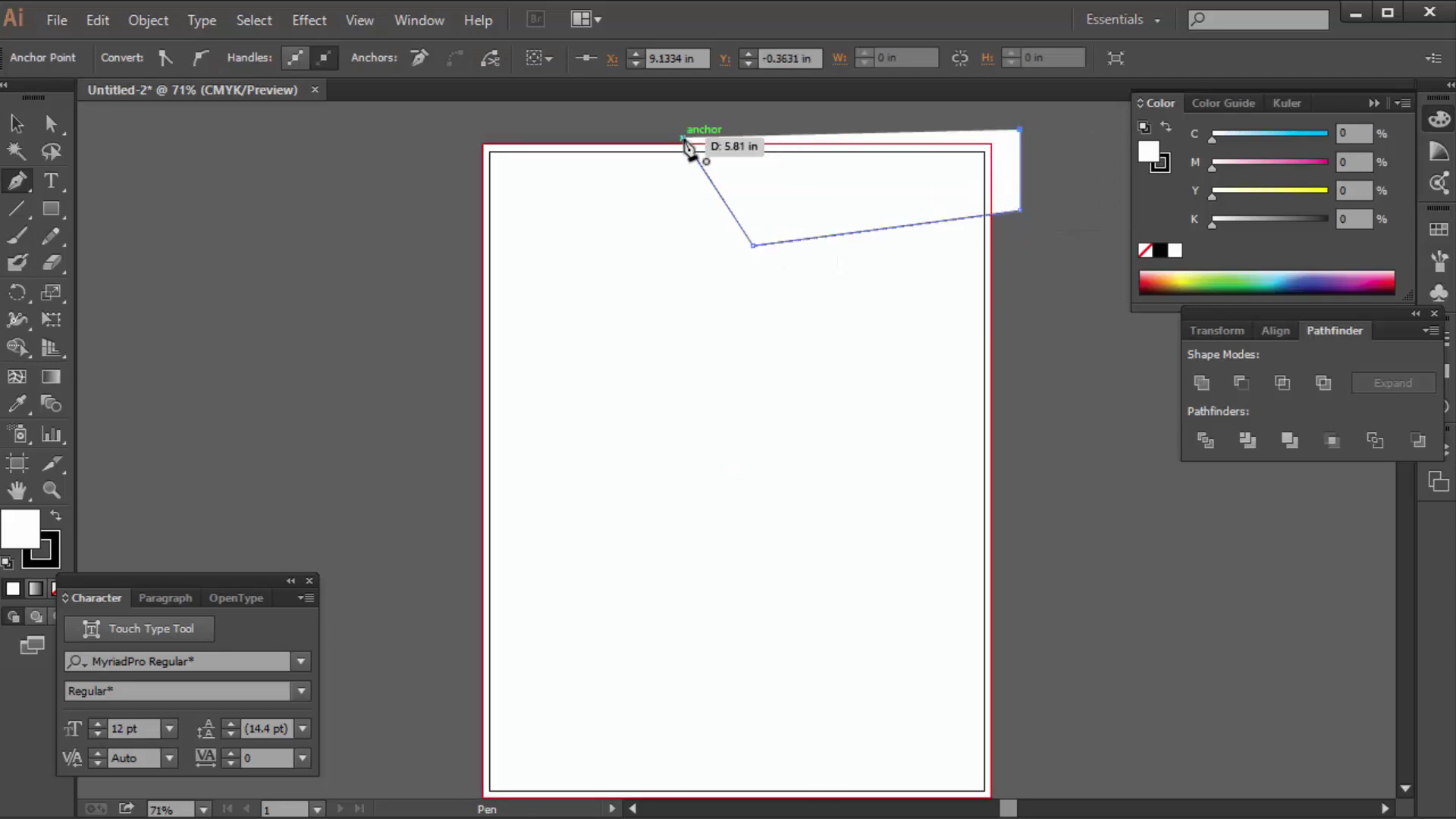
{"action": "left_click", "coordinate": [683, 138]}
- Divide the page rectangle by the banner, ungroup, and delete the piece outside the artboard
{"action": "key", "text": "v"}
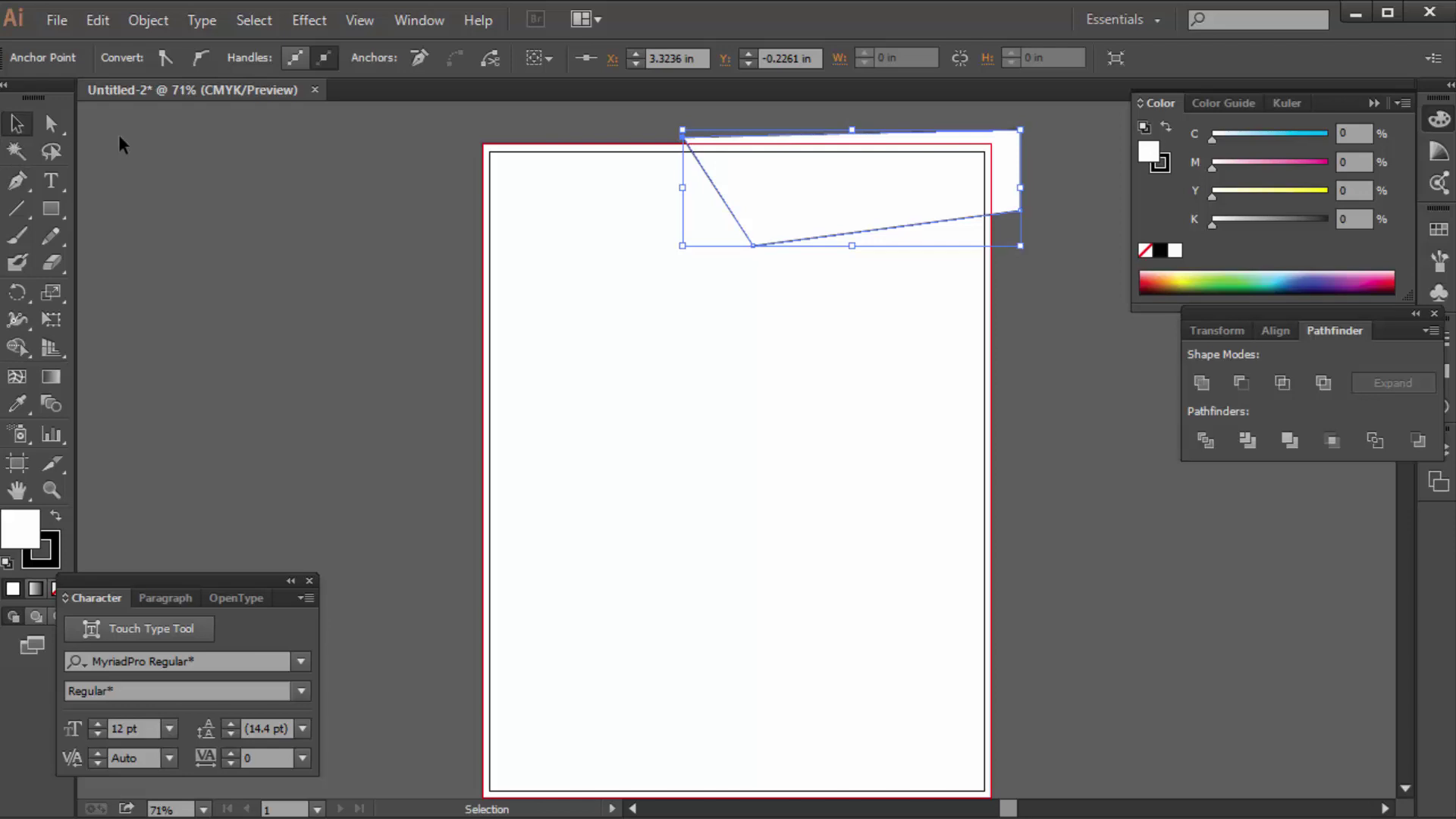
{"action": "key", "text": "a"}
{"action": "left_click", "coordinate": [762, 462]}
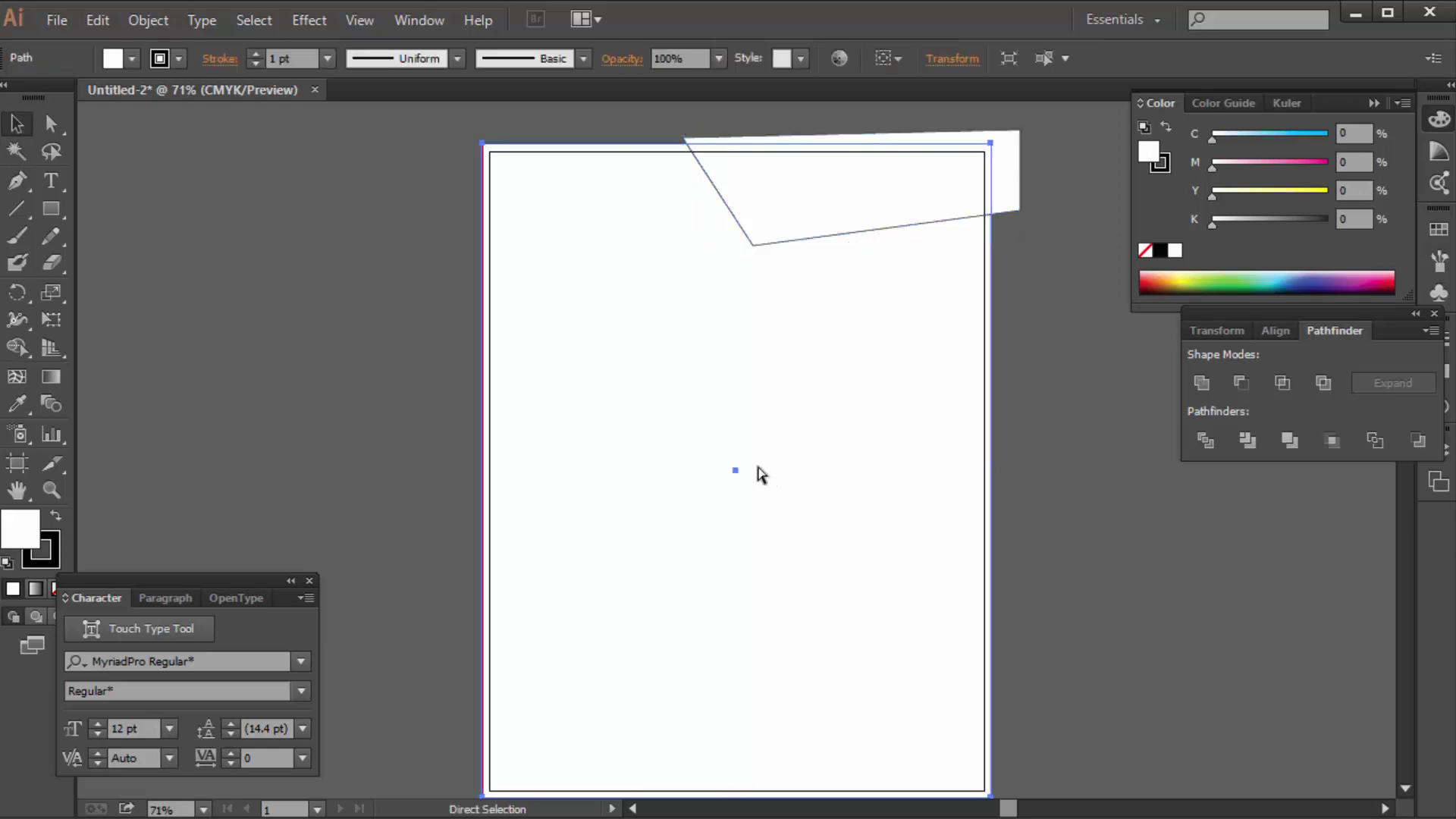
{"action": "key", "text": "v"}
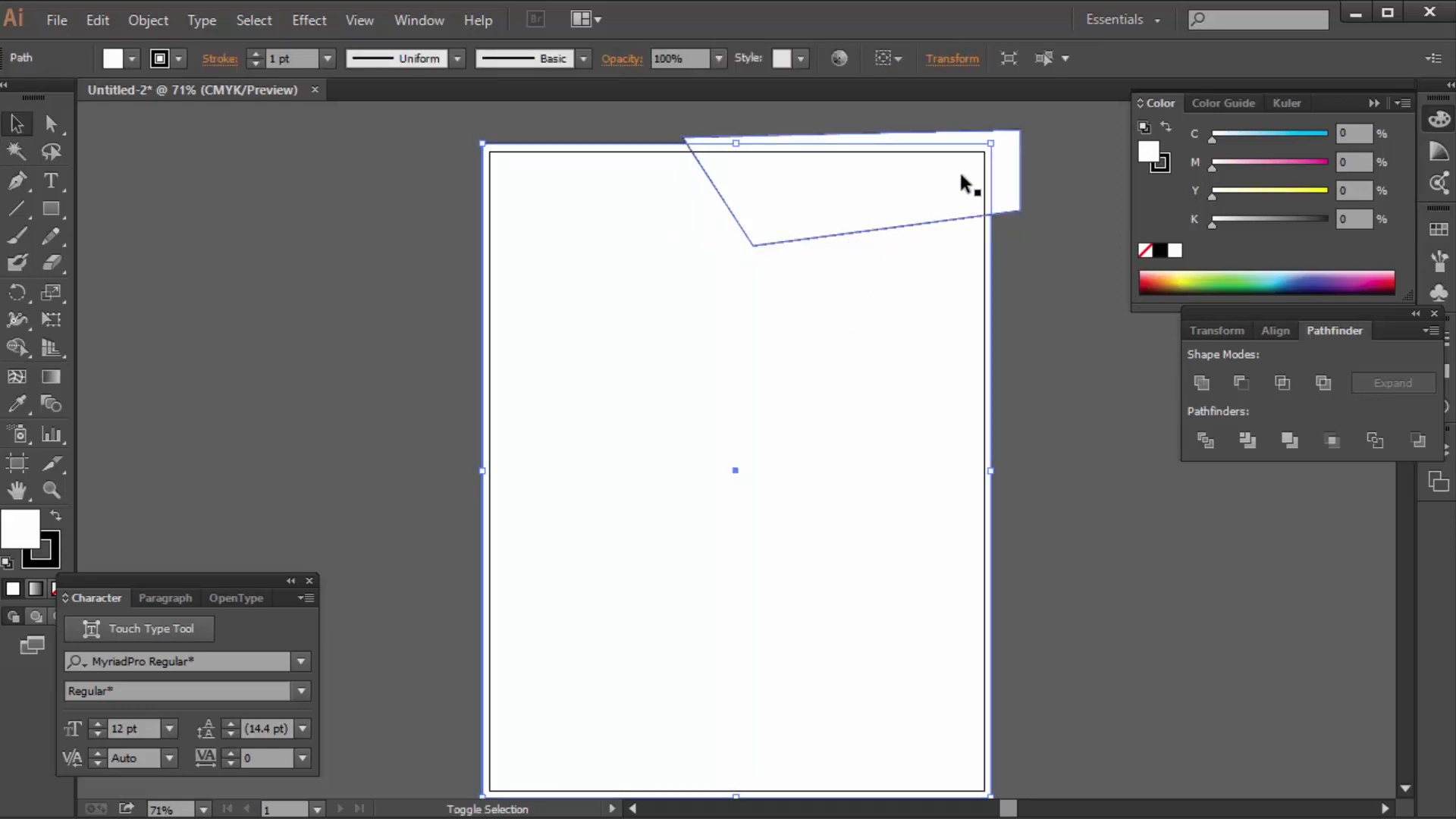
{"action": "left_click", "coordinate": [1015, 154], "text": "shift"}
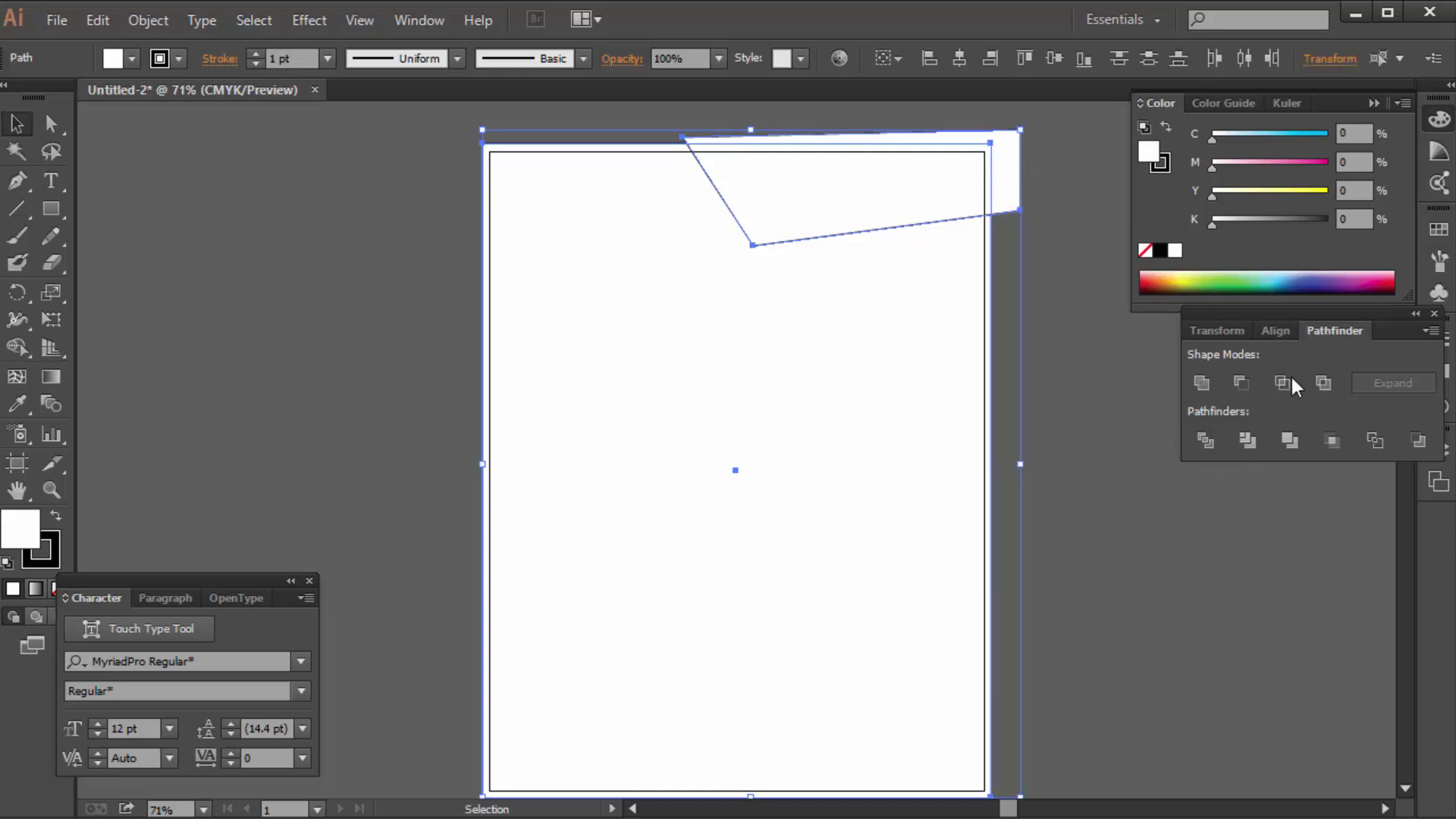
{"action": "left_click", "coordinate": [1207, 440]}
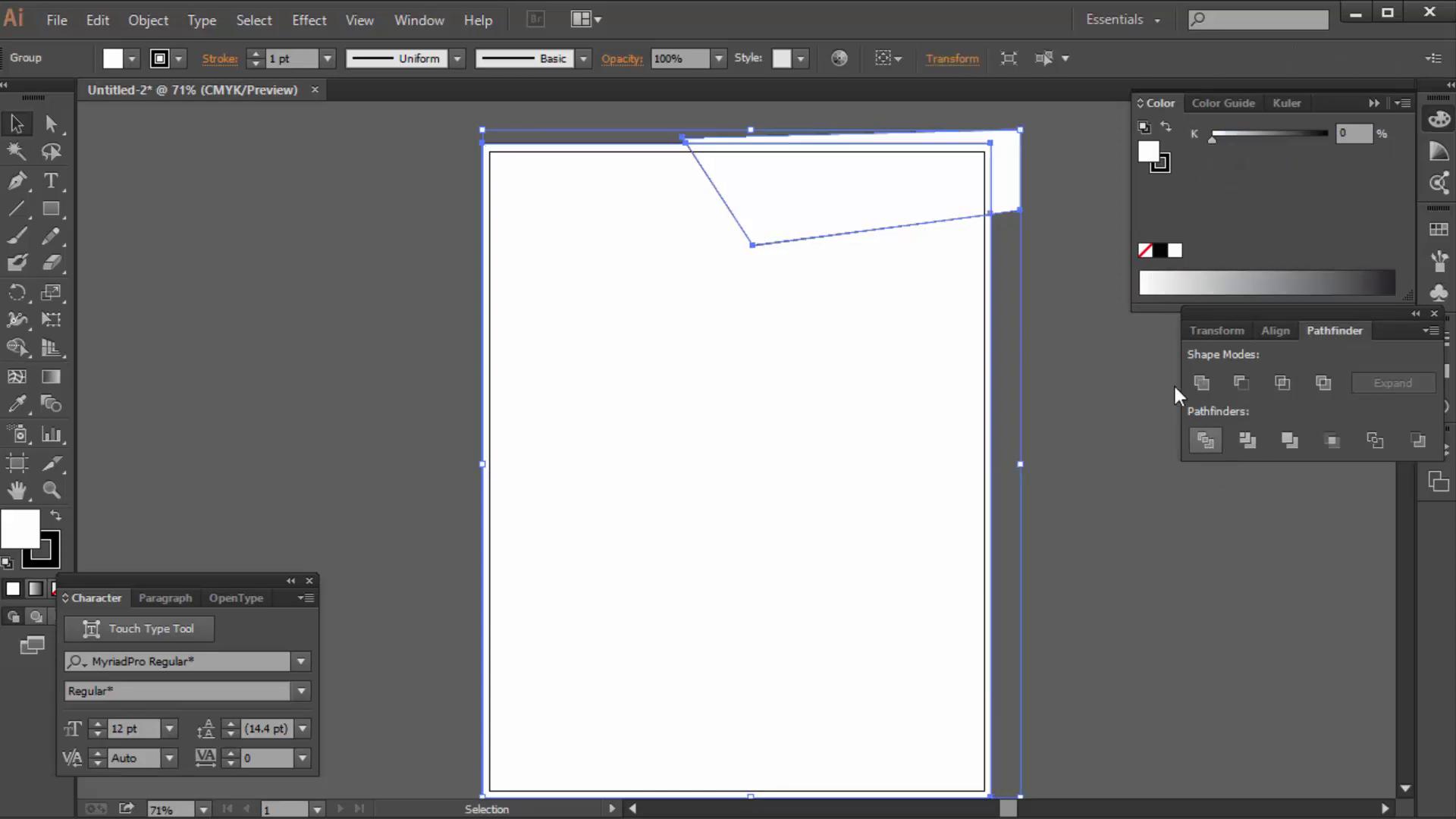
{"action": "right_click", "coordinate": [813, 272]}
{"action": "left_click", "coordinate": [879, 393]}
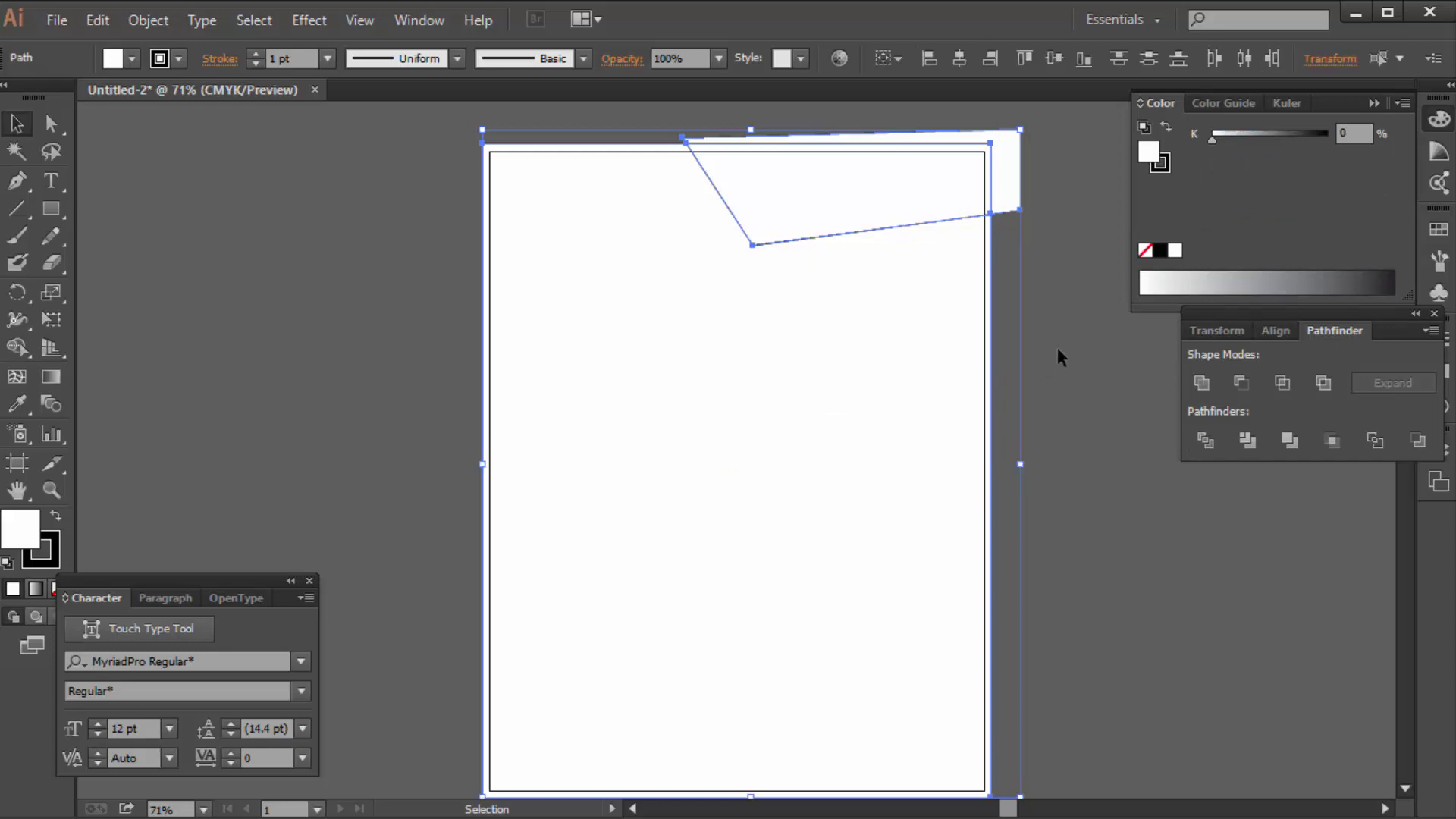
{"action": "left_click", "coordinate": [1071, 307]}
{"action": "left_click", "coordinate": [1008, 157]}
{"action": "key", "text": "Delete"}
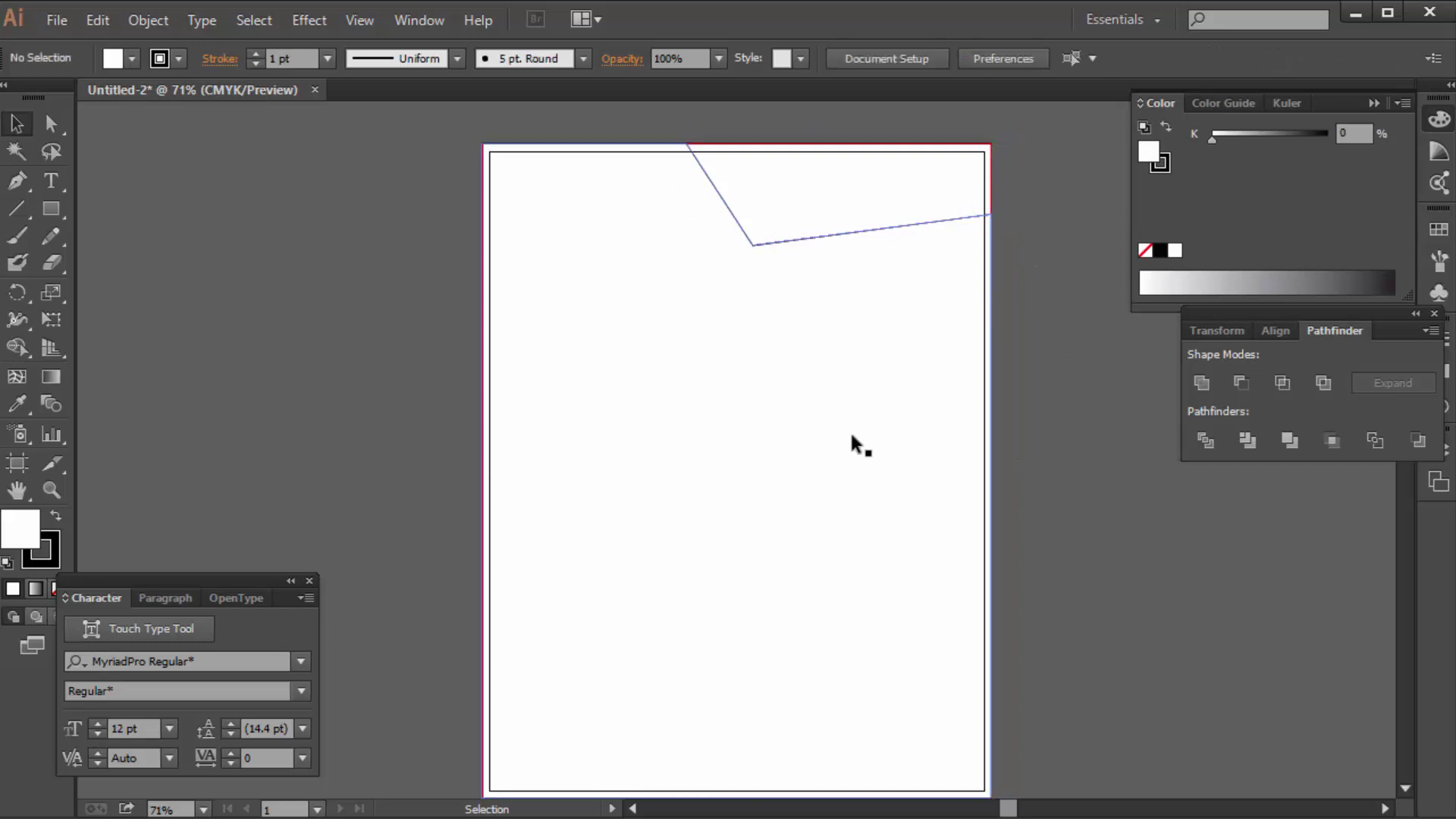
- Fill the top banner piece solid black (K 100) with no stroke
{"action": "left_click", "coordinate": [877, 206]}
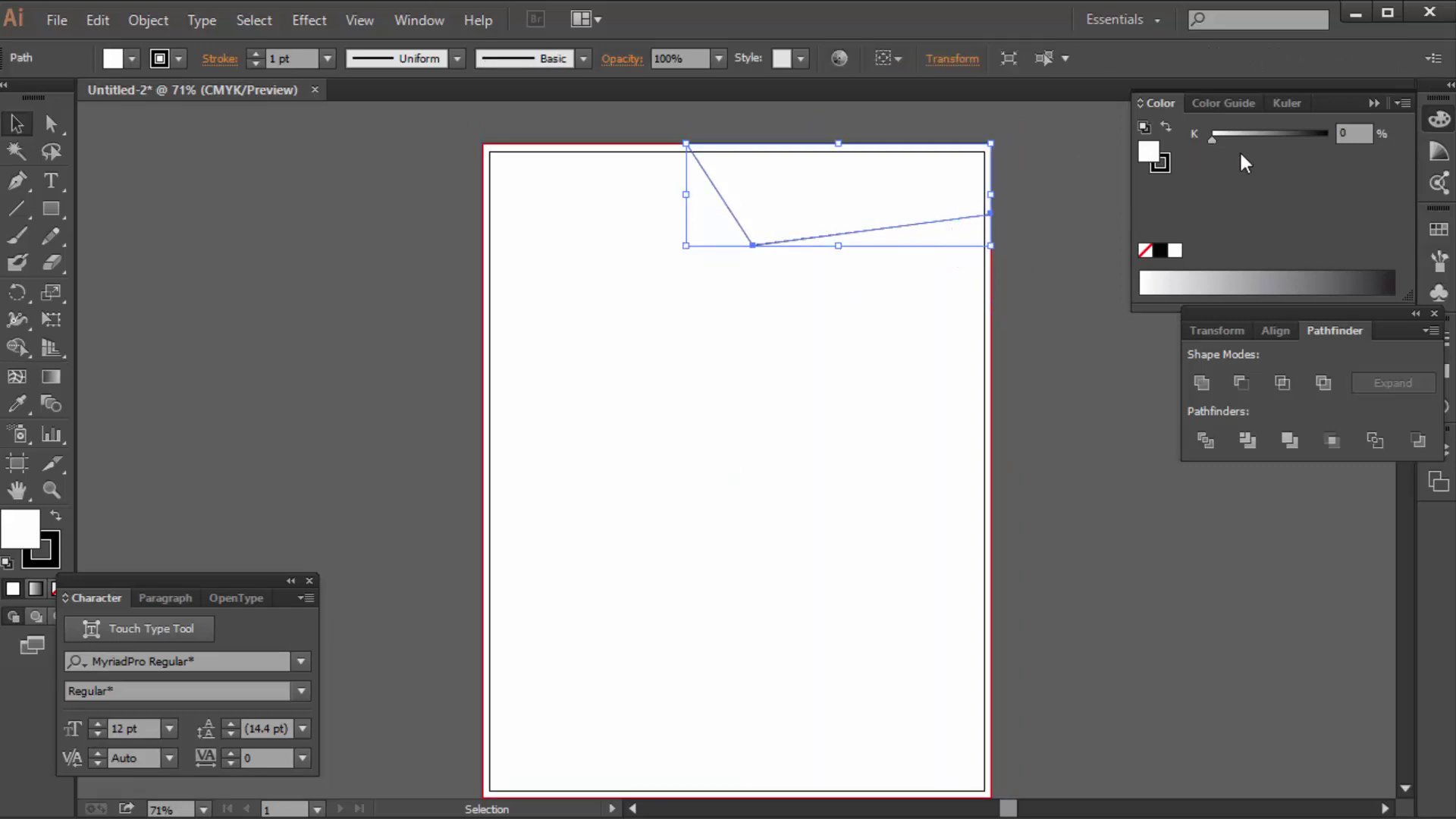
{"action": "left_click", "coordinate": [1327, 138]}
{"action": "left_click", "coordinate": [1160, 163]}
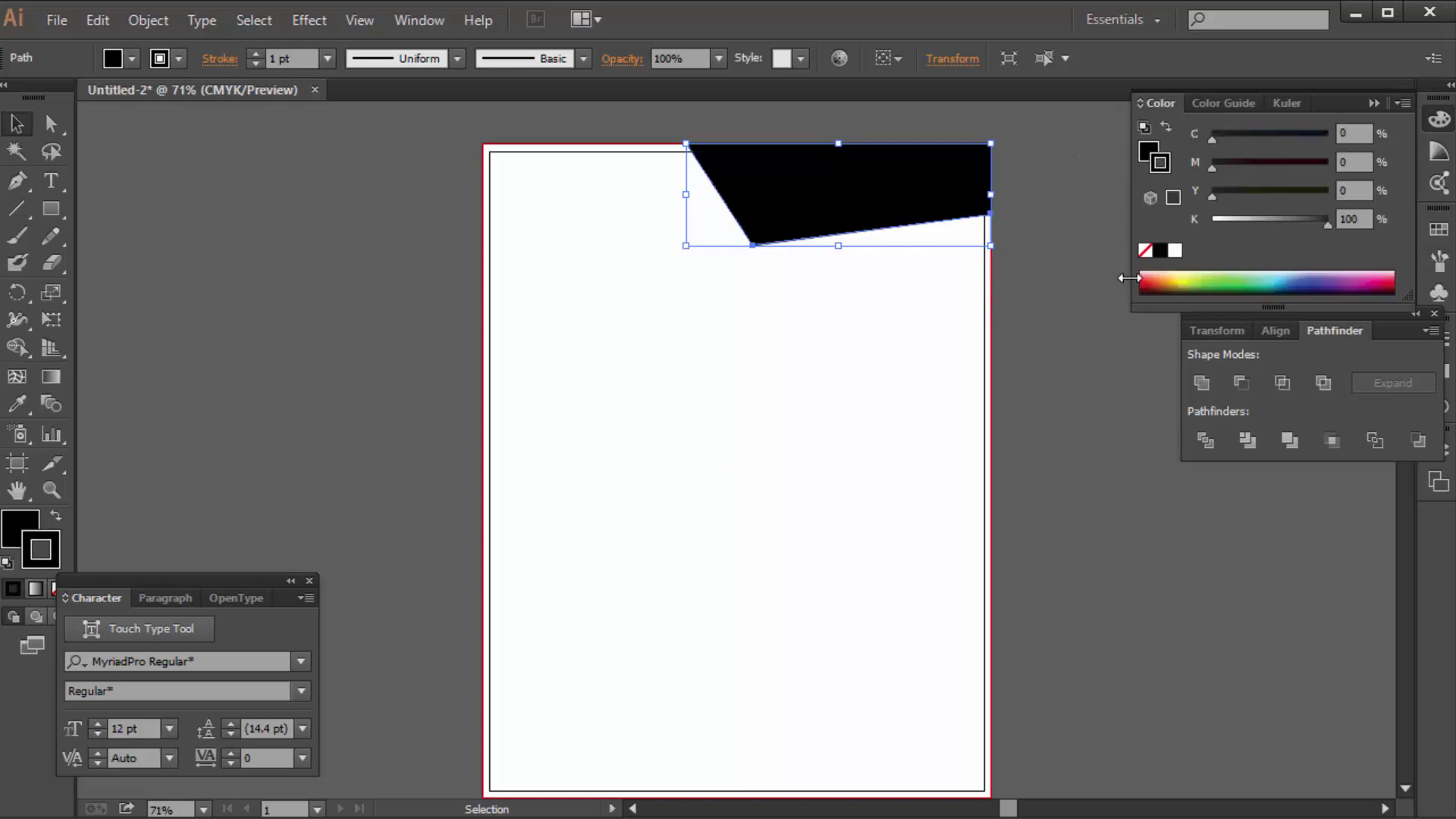
{"action": "left_click", "coordinate": [1146, 251]}
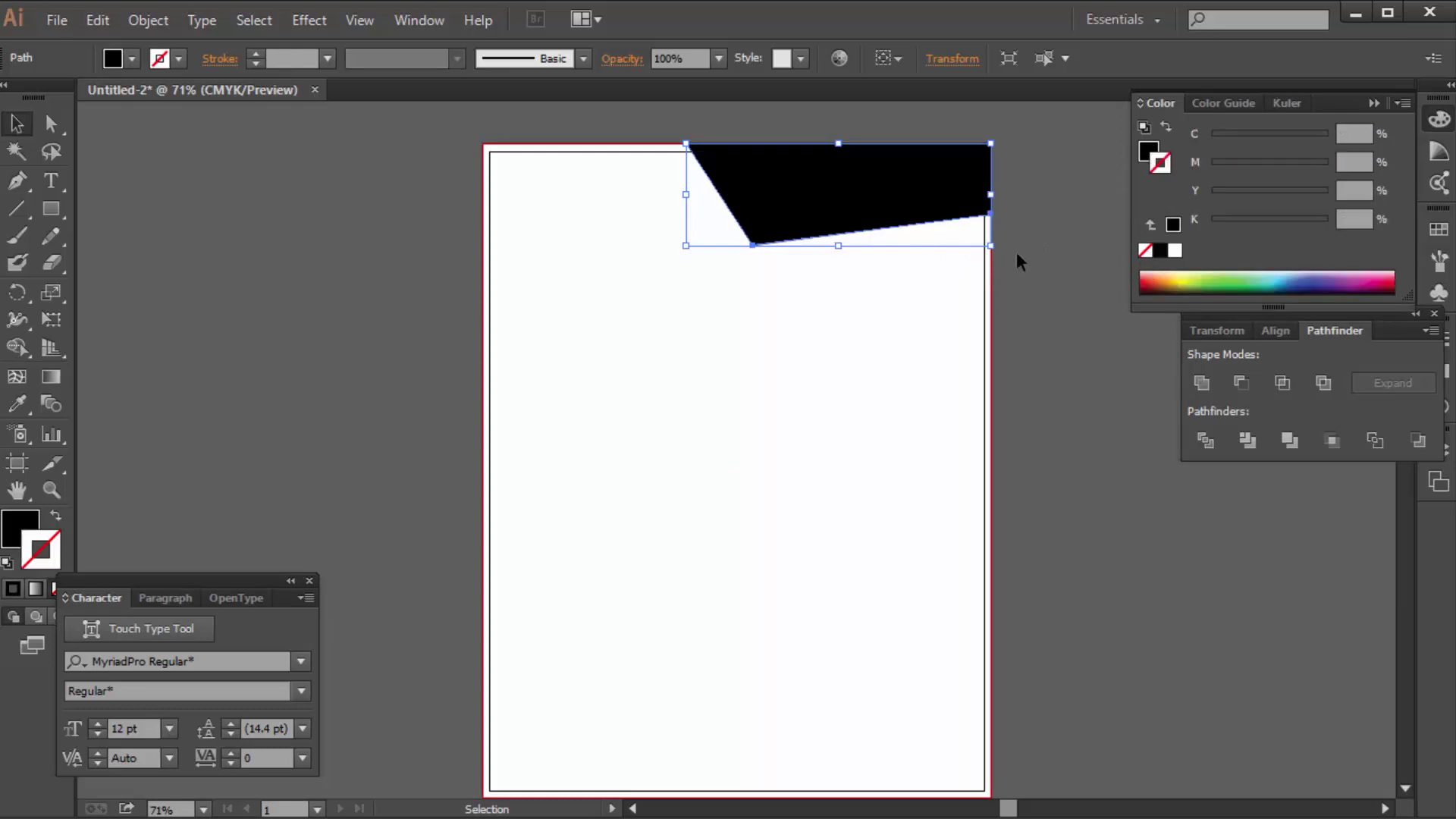
- Duplicate the black banner straight down about half an inch below the original
{"action": "key", "text": "a"}
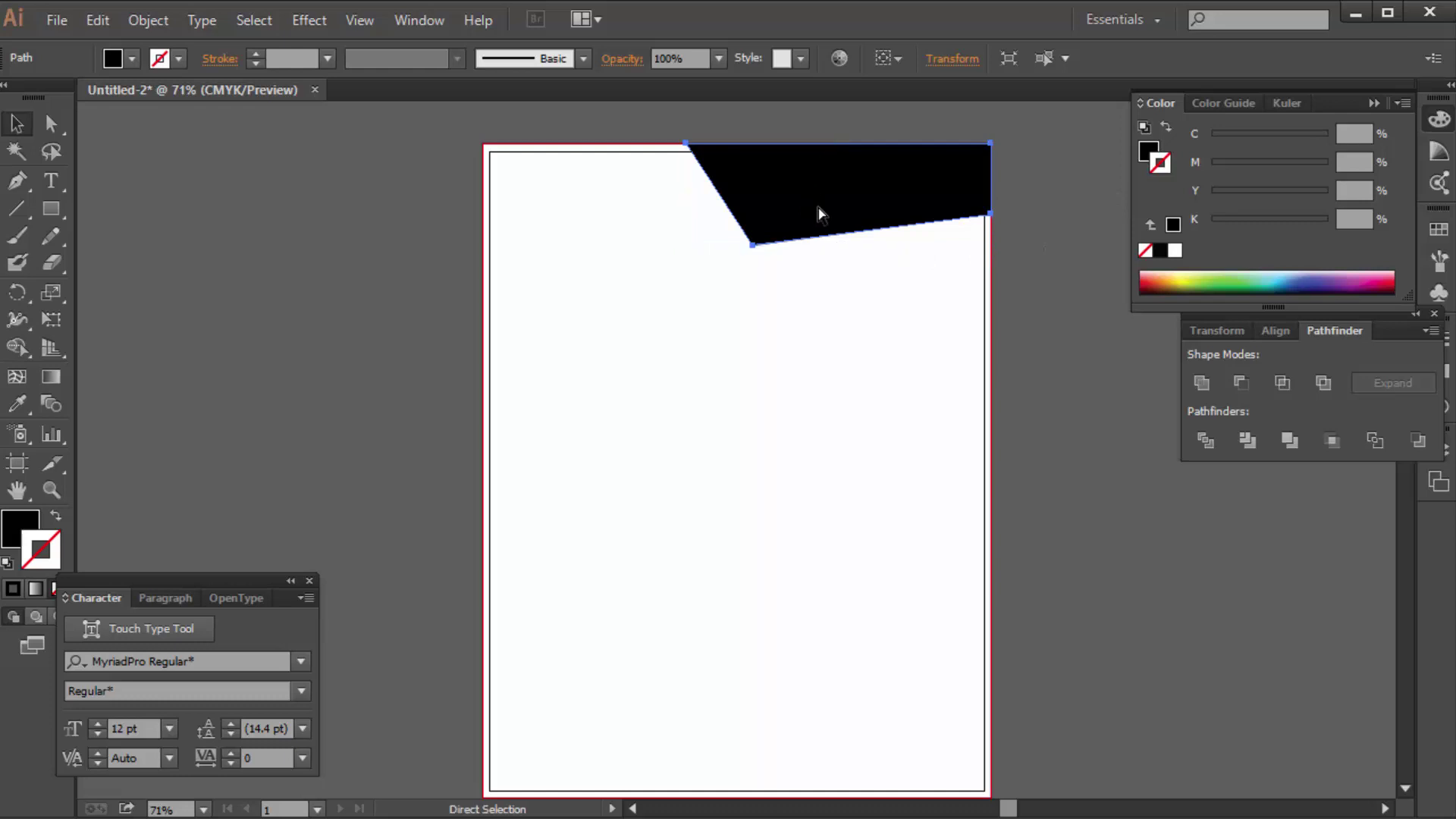
{"action": "key", "text": "v"}
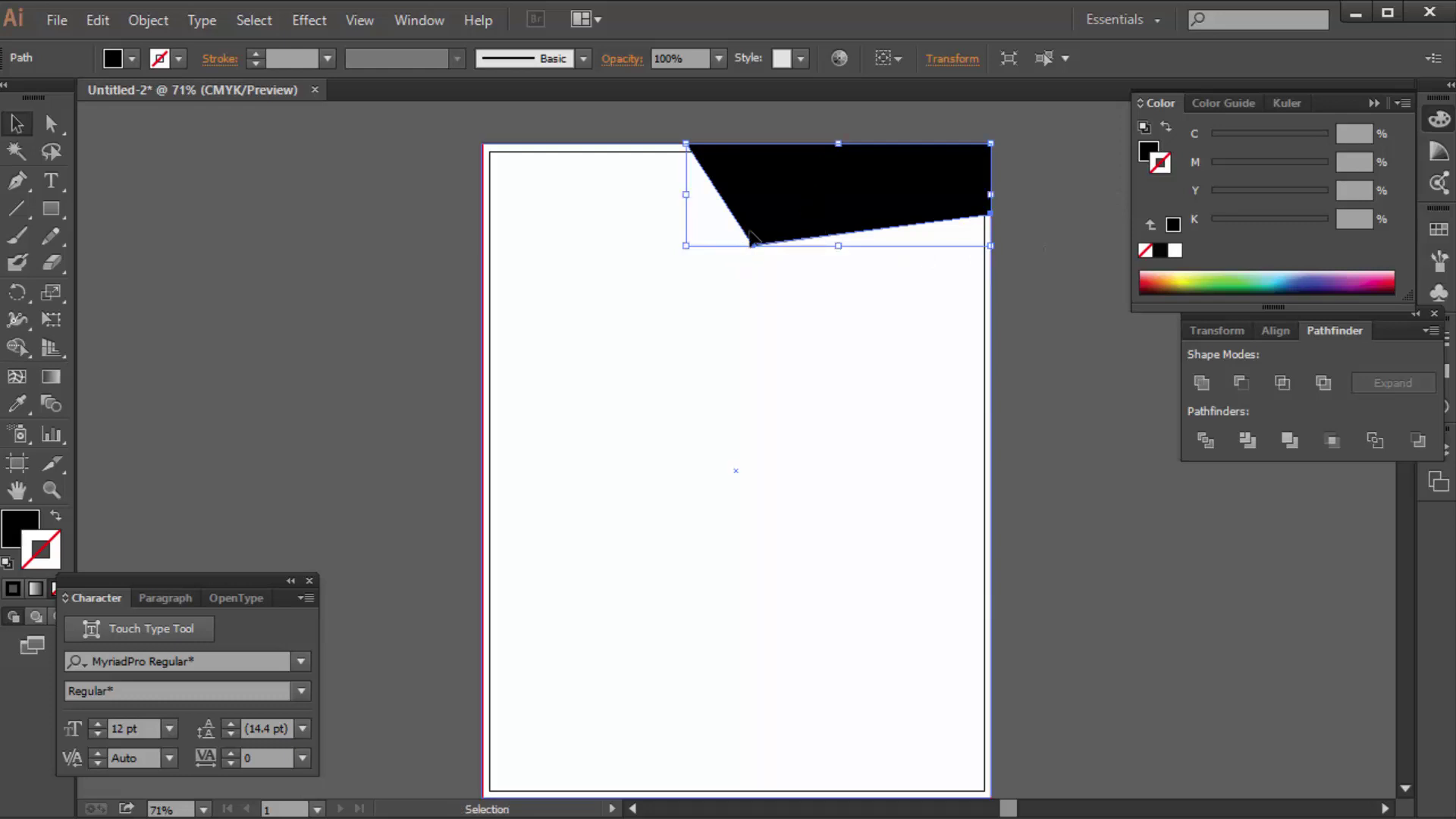
{"action": "left_click_drag", "start_coordinate": [836, 189], "coordinate": [835, 216]}
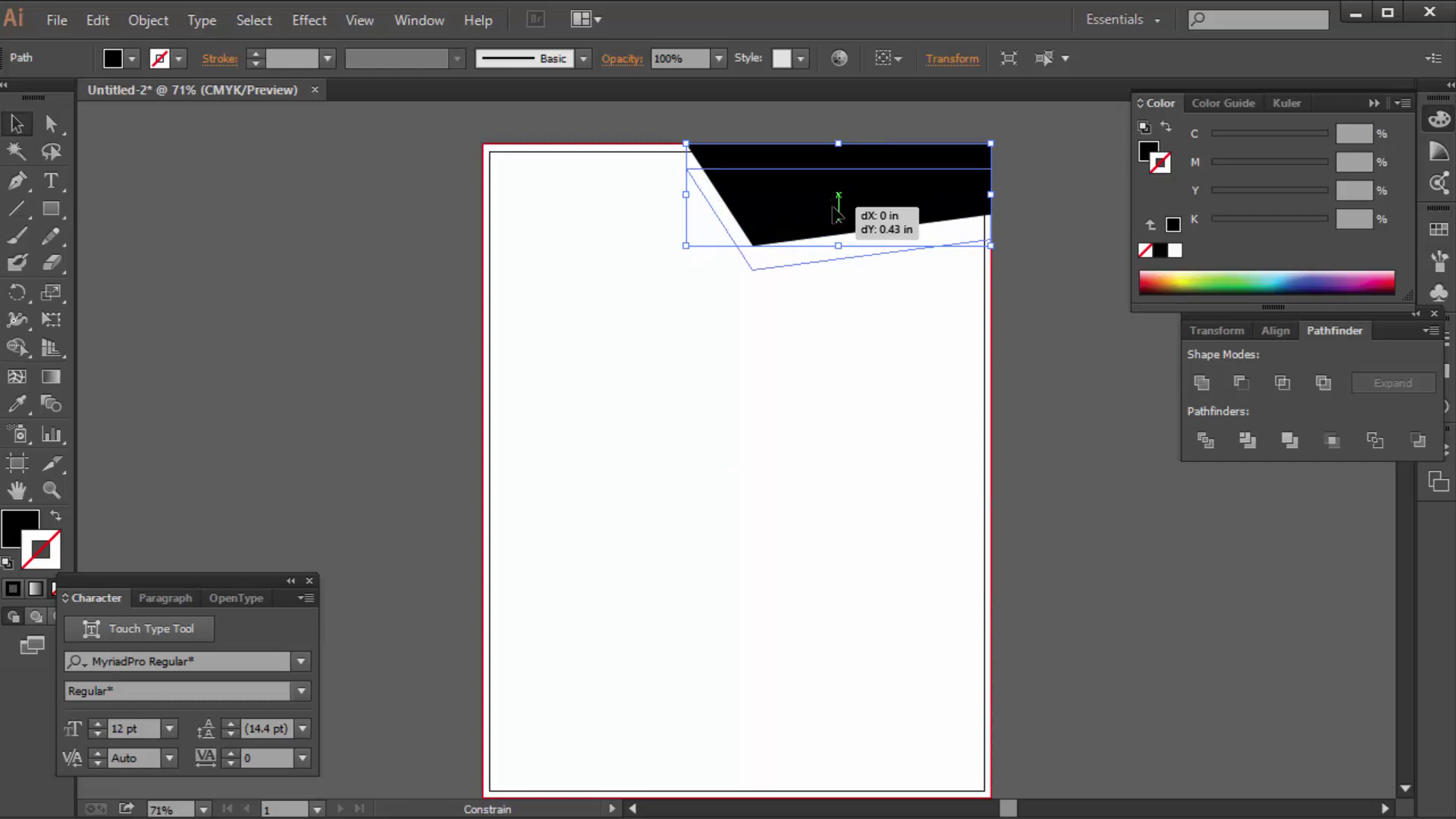
{"action": "left_click_drag", "start_coordinate": [835, 216], "coordinate": [837, 219]}
- Switch the Color panel to CMYK and turn the upper banner strip green with cyan
{"action": "left_click", "coordinate": [1148, 151]}
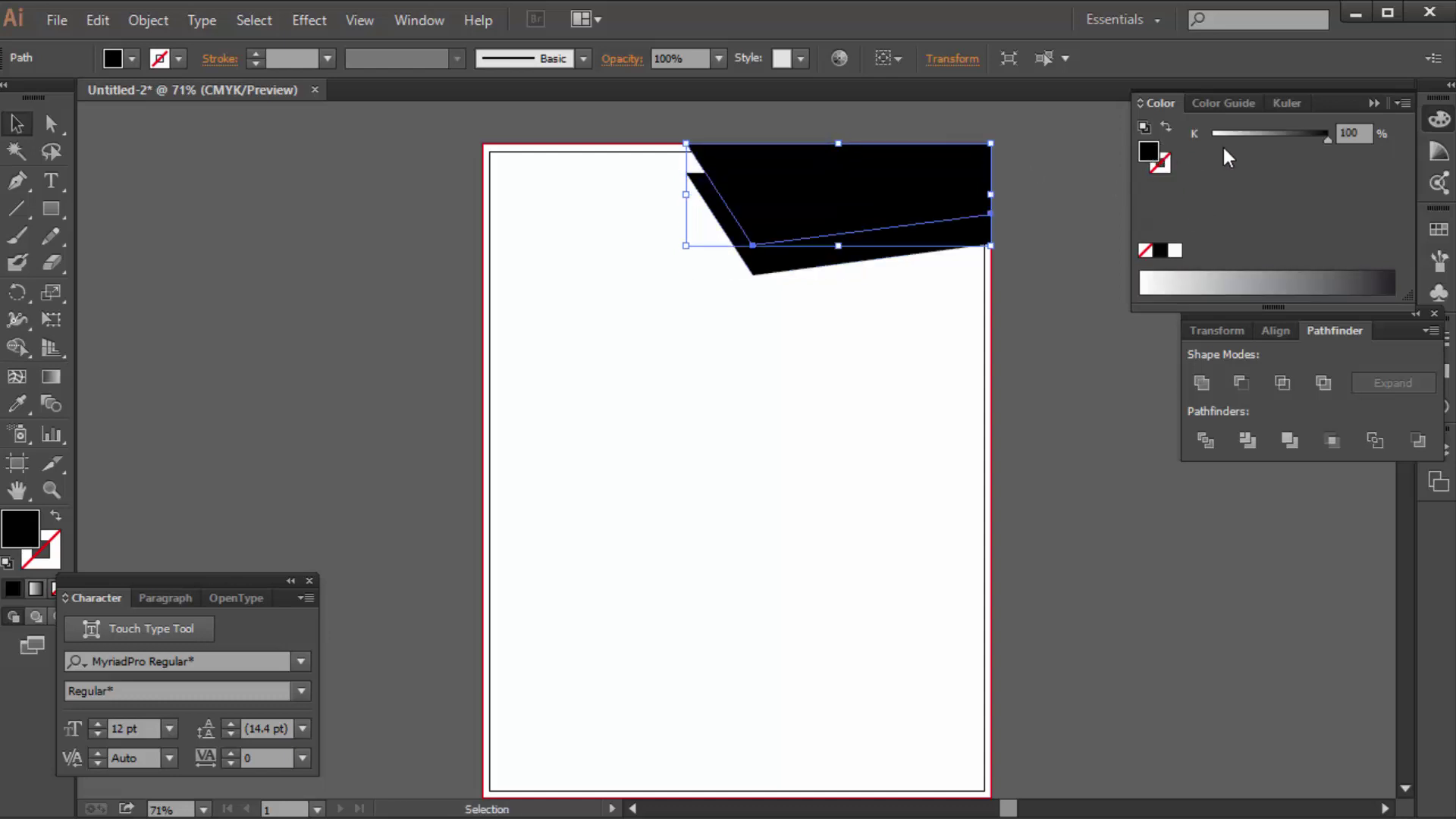
{"action": "left_click", "coordinate": [1396, 105]}
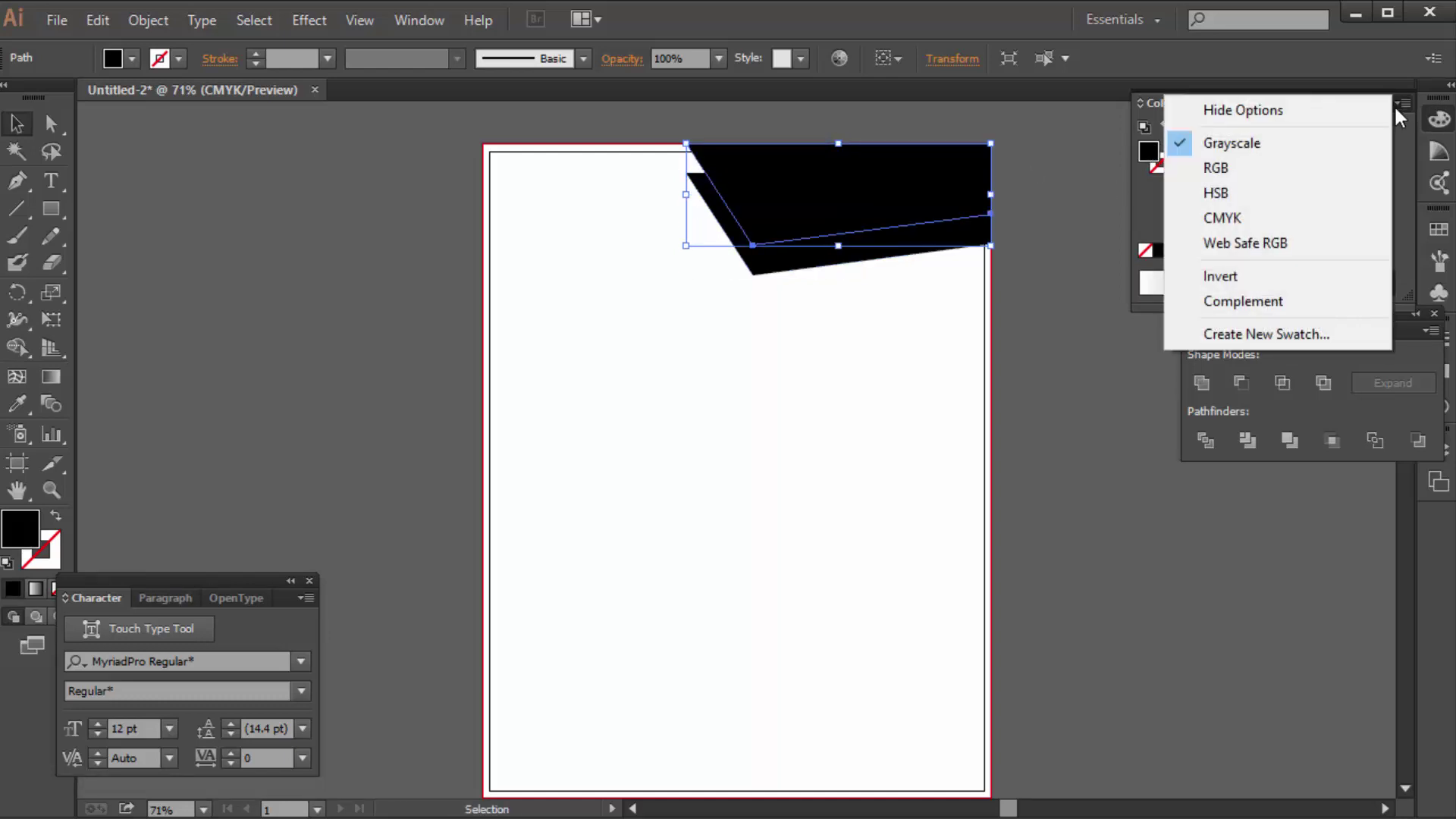
{"action": "left_click", "coordinate": [1244, 218]}
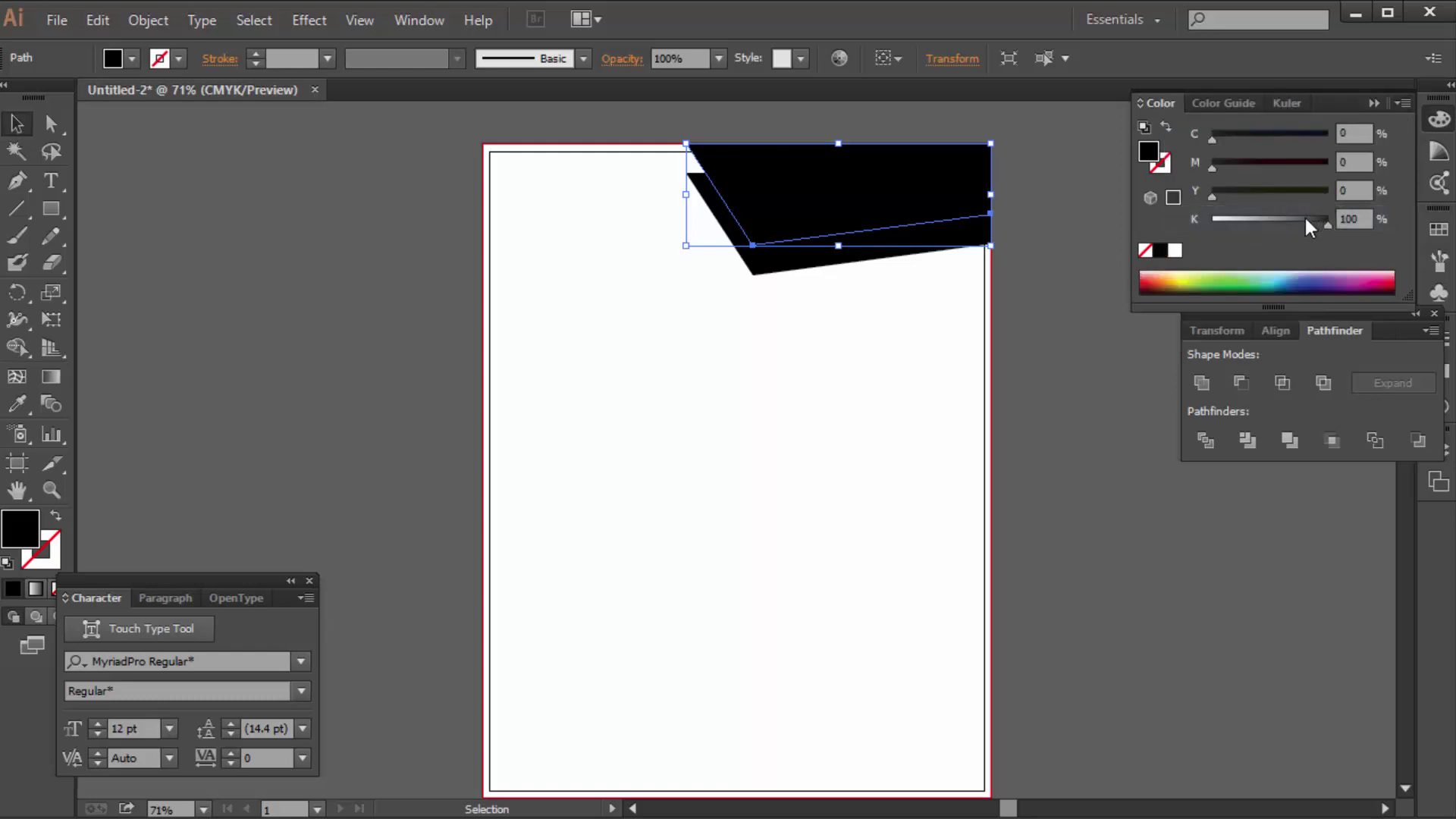
{"action": "left_click_drag", "start_coordinate": [1311, 225], "coordinate": [1127, 228]}
{"action": "left_click_drag", "start_coordinate": [1253, 137], "coordinate": [1331, 136]}
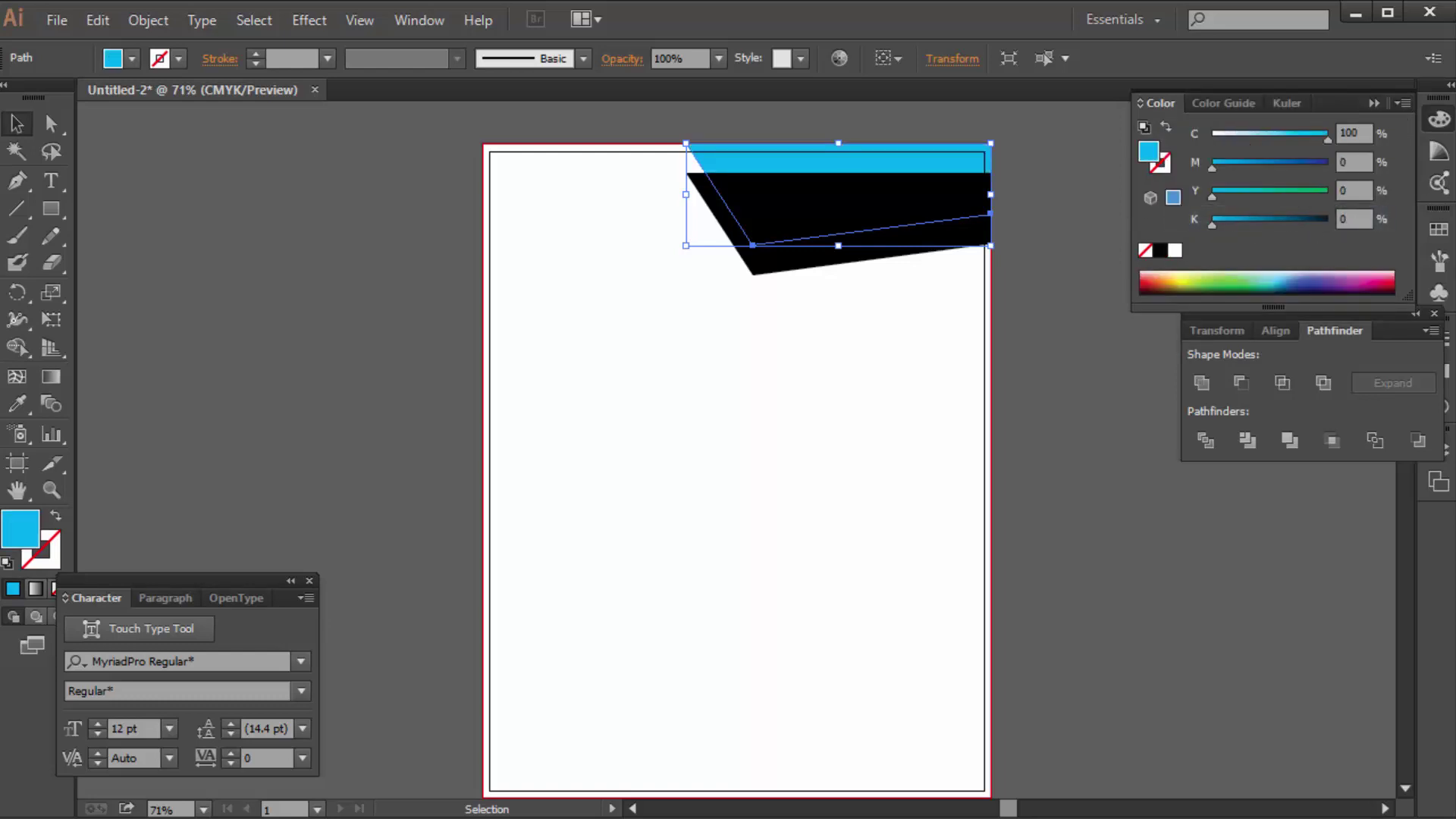
- Recolour the lower black banner lime green (C59 Y100, no black)
{"action": "left_click", "coordinate": [895, 222]}
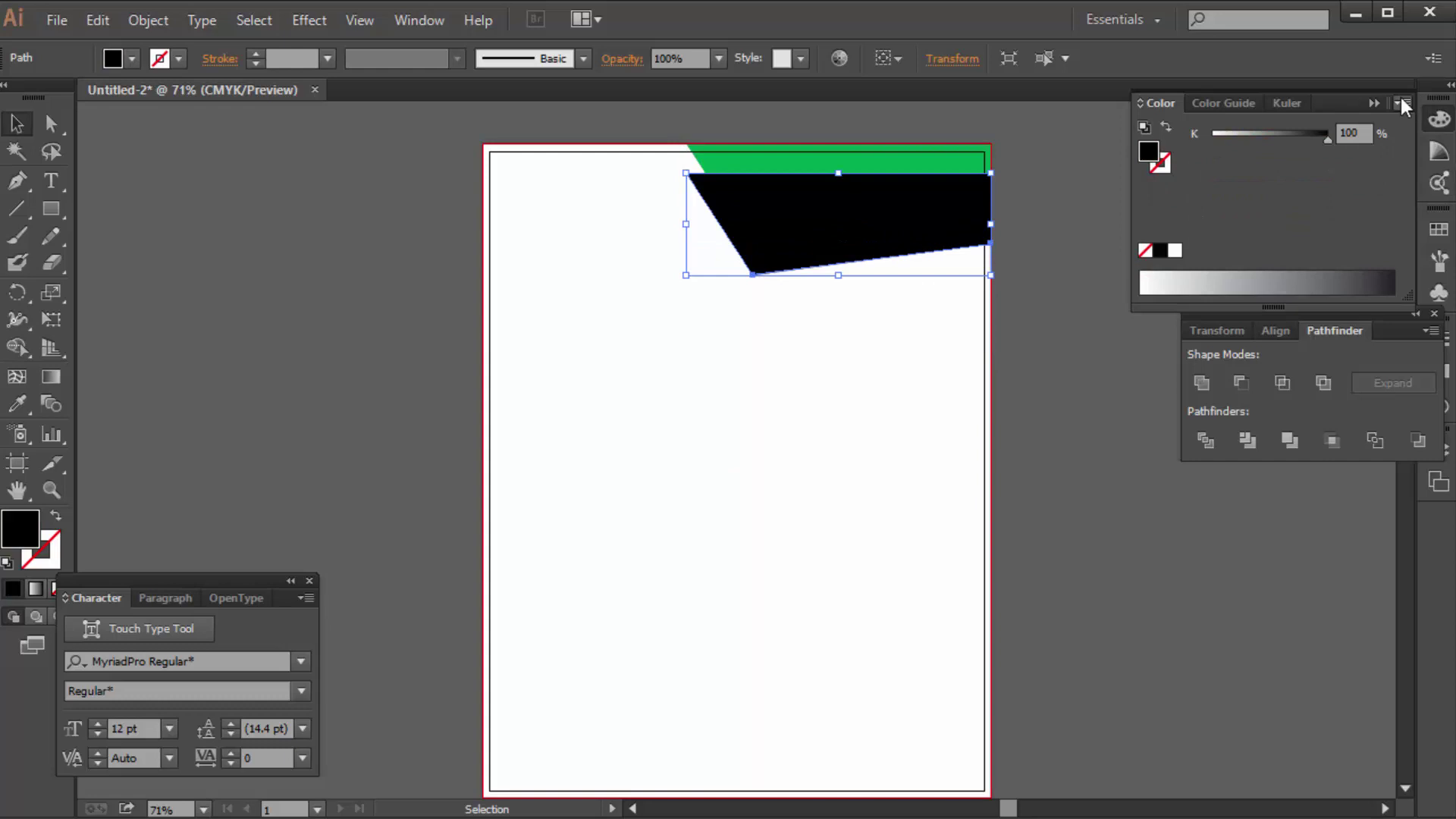
{"action": "left_click", "coordinate": [1402, 102]}
{"action": "left_click", "coordinate": [1282, 218]}
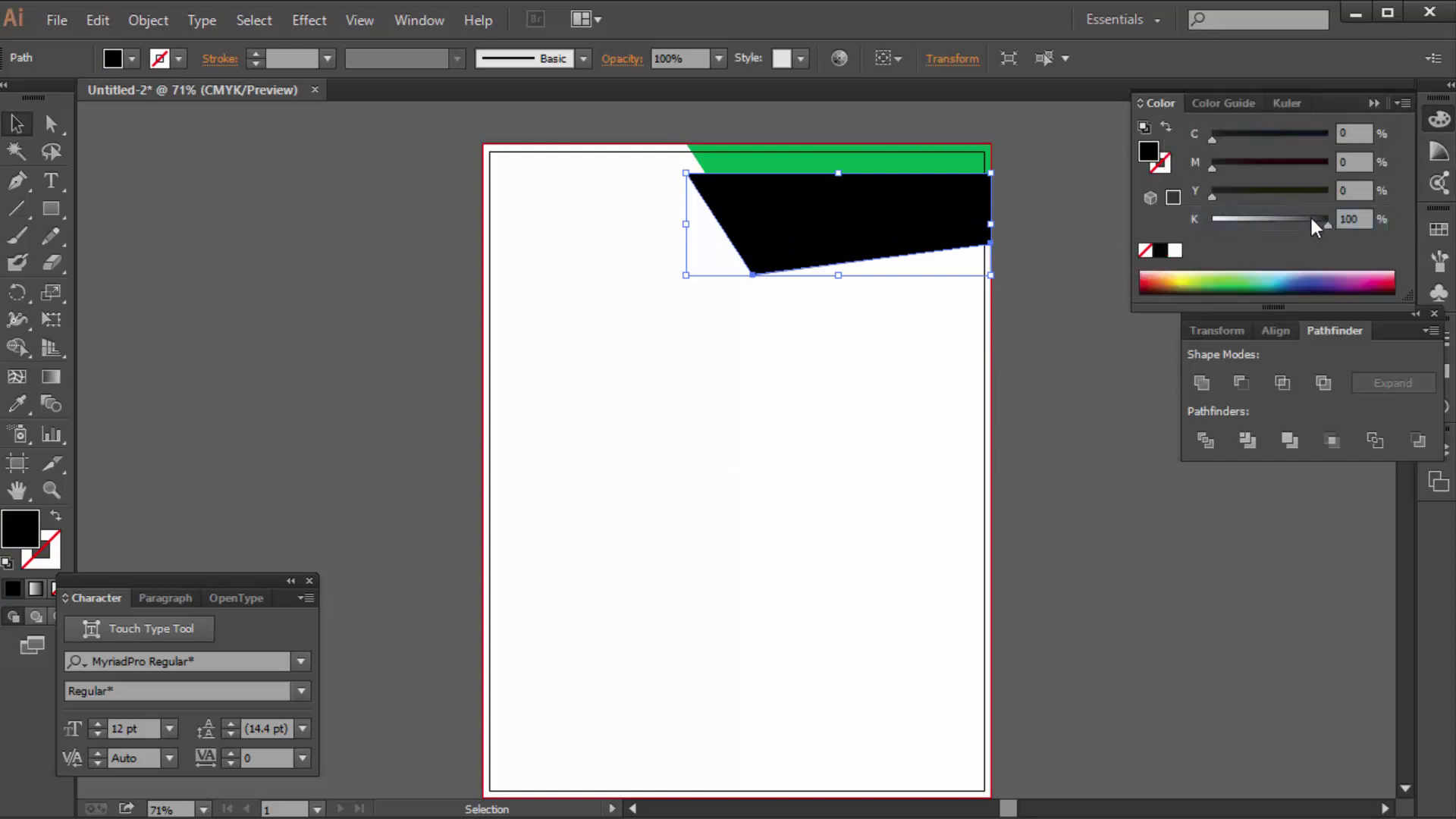
{"action": "left_click_drag", "start_coordinate": [1314, 225], "coordinate": [1109, 175]}
{"action": "left_click_drag", "start_coordinate": [1249, 135], "coordinate": [1257, 135]}
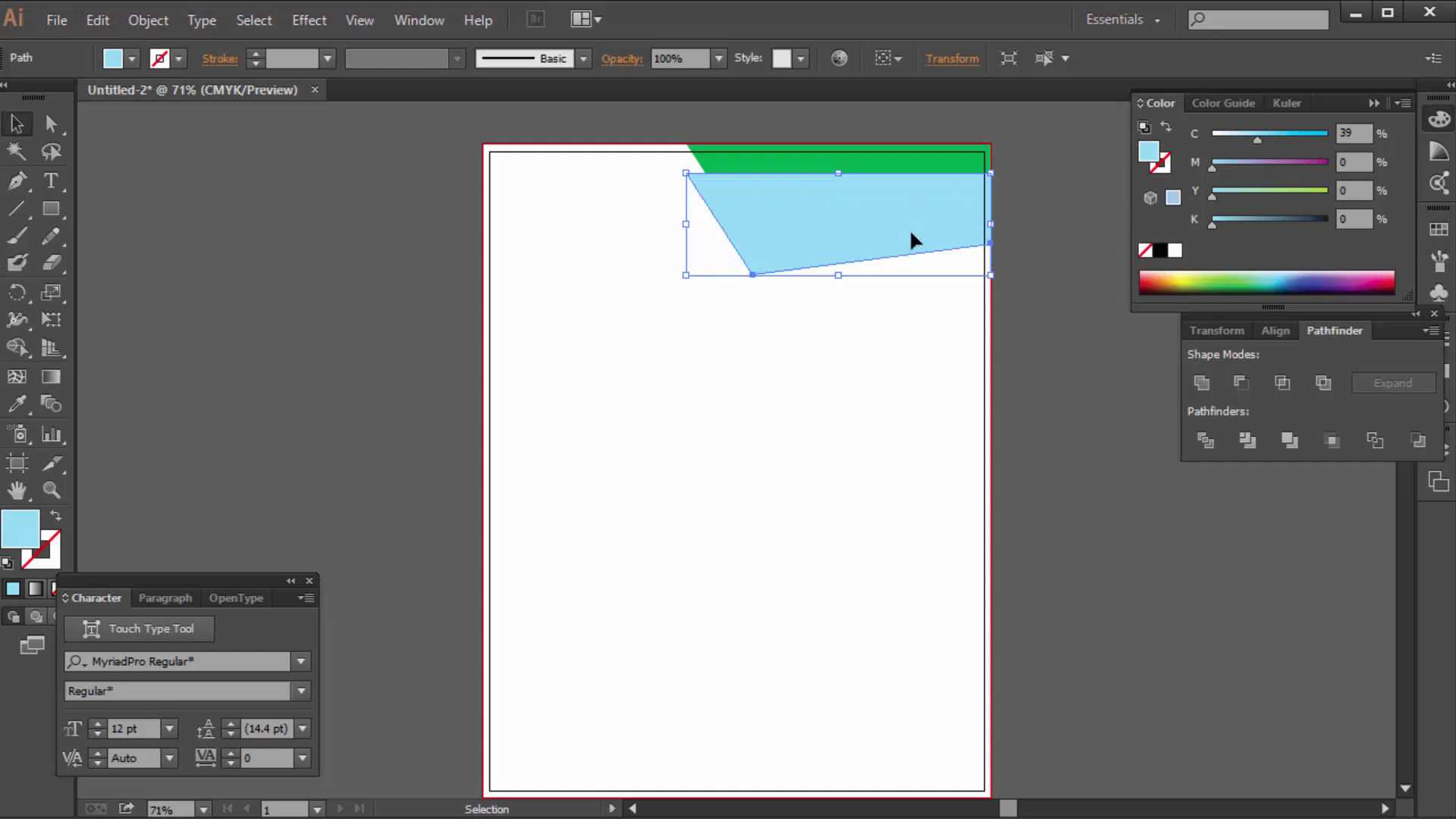
{"action": "left_click_drag", "start_coordinate": [1211, 194], "coordinate": [1396, 194]}
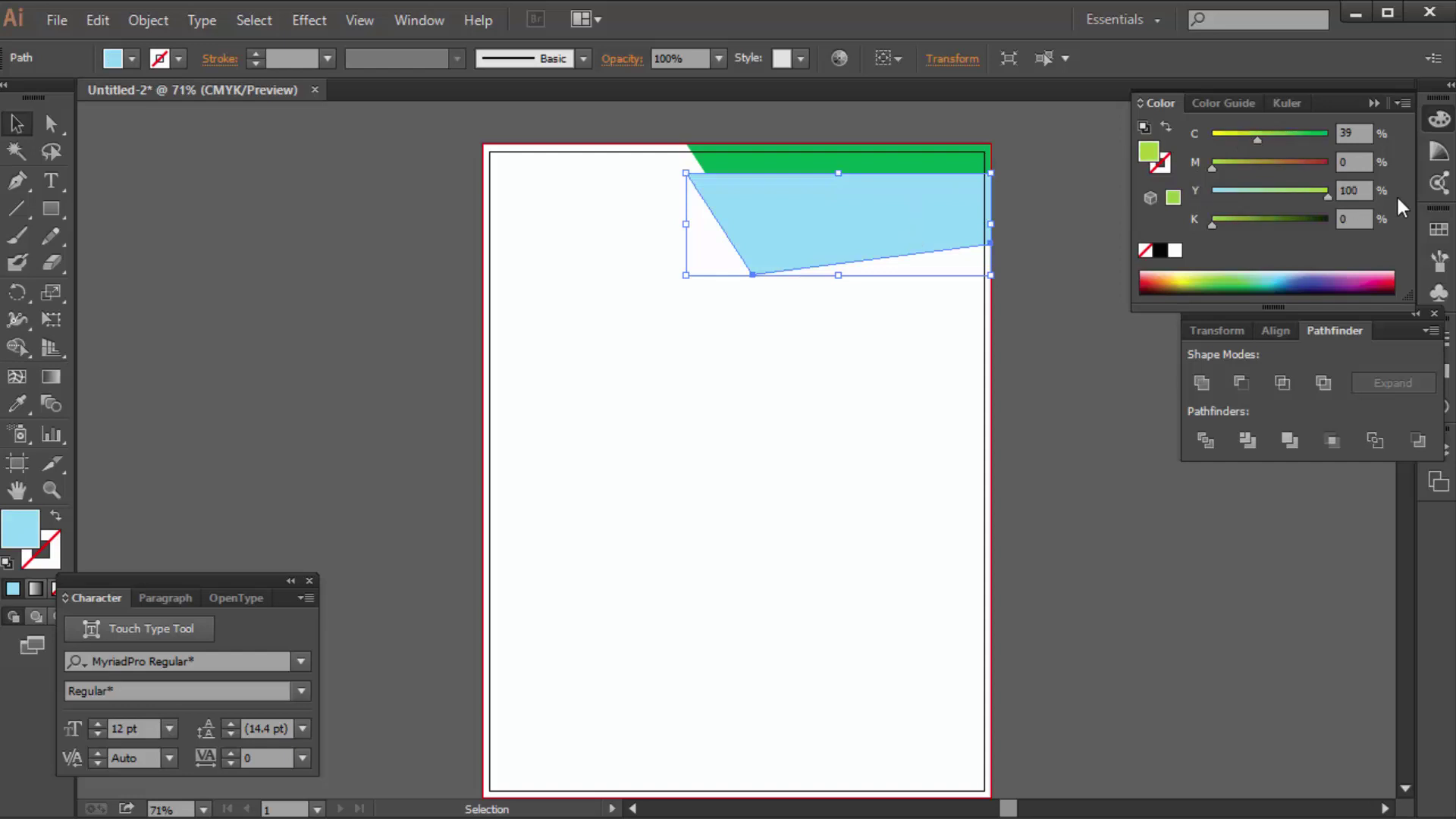
{"action": "left_click", "coordinate": [1280, 139]}
{"action": "key", "text": "a"}
{"action": "key", "text": "v"}
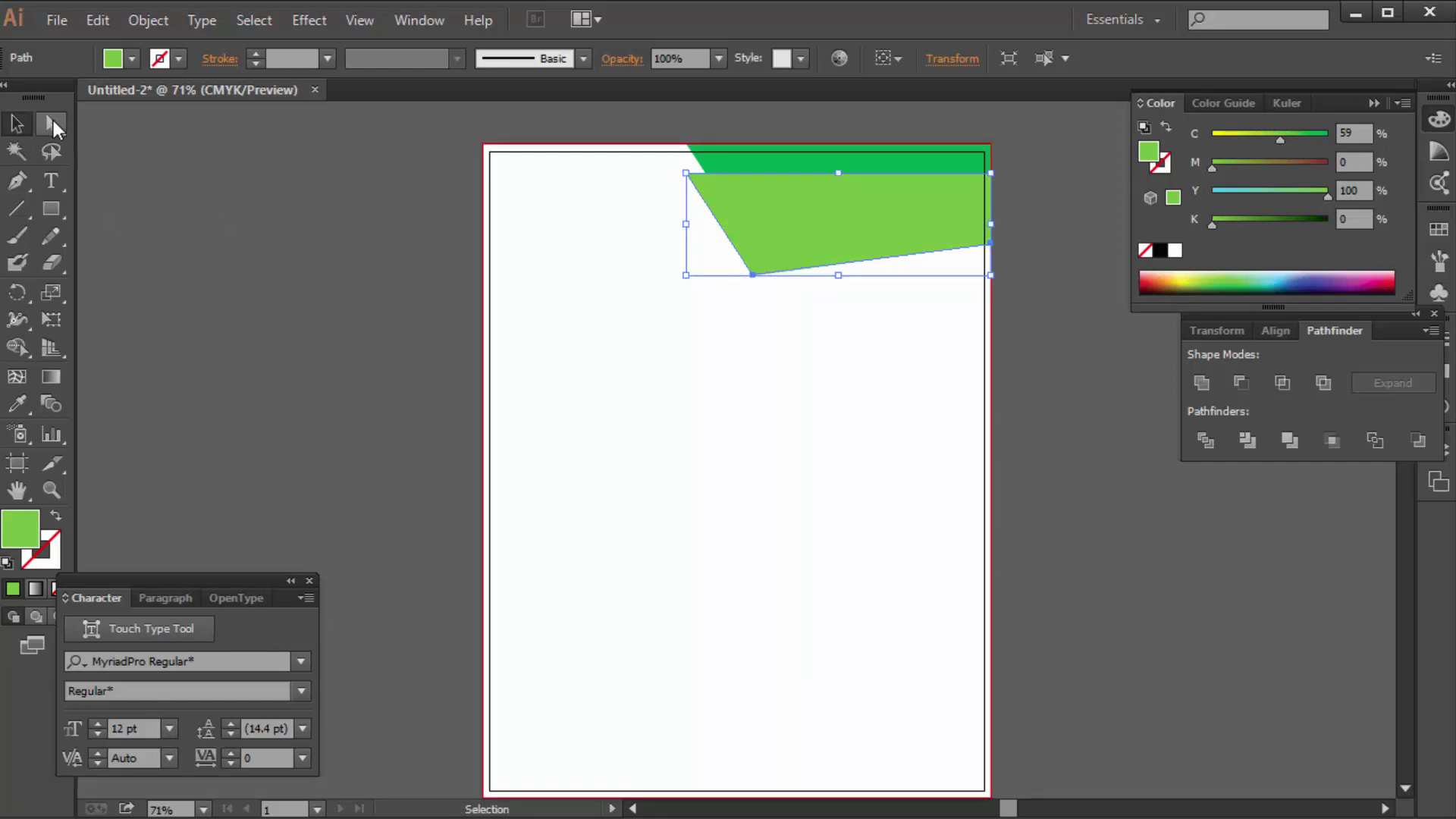
- Drag the green shape's top-left anchor rightward and set its cyan to 100 for a folded look
{"action": "left_click", "coordinate": [51, 124]}
{"action": "left_click", "coordinate": [673, 185]}
{"action": "mouse_move", "coordinate": [688, 174]}
{"action": "left_mouse_down"}
{"action": "mouse_move", "coordinate": [785, 184]}
{"action": "mouse_move", "coordinate": [794, 201]}
{"action": "left_mouse_up"}
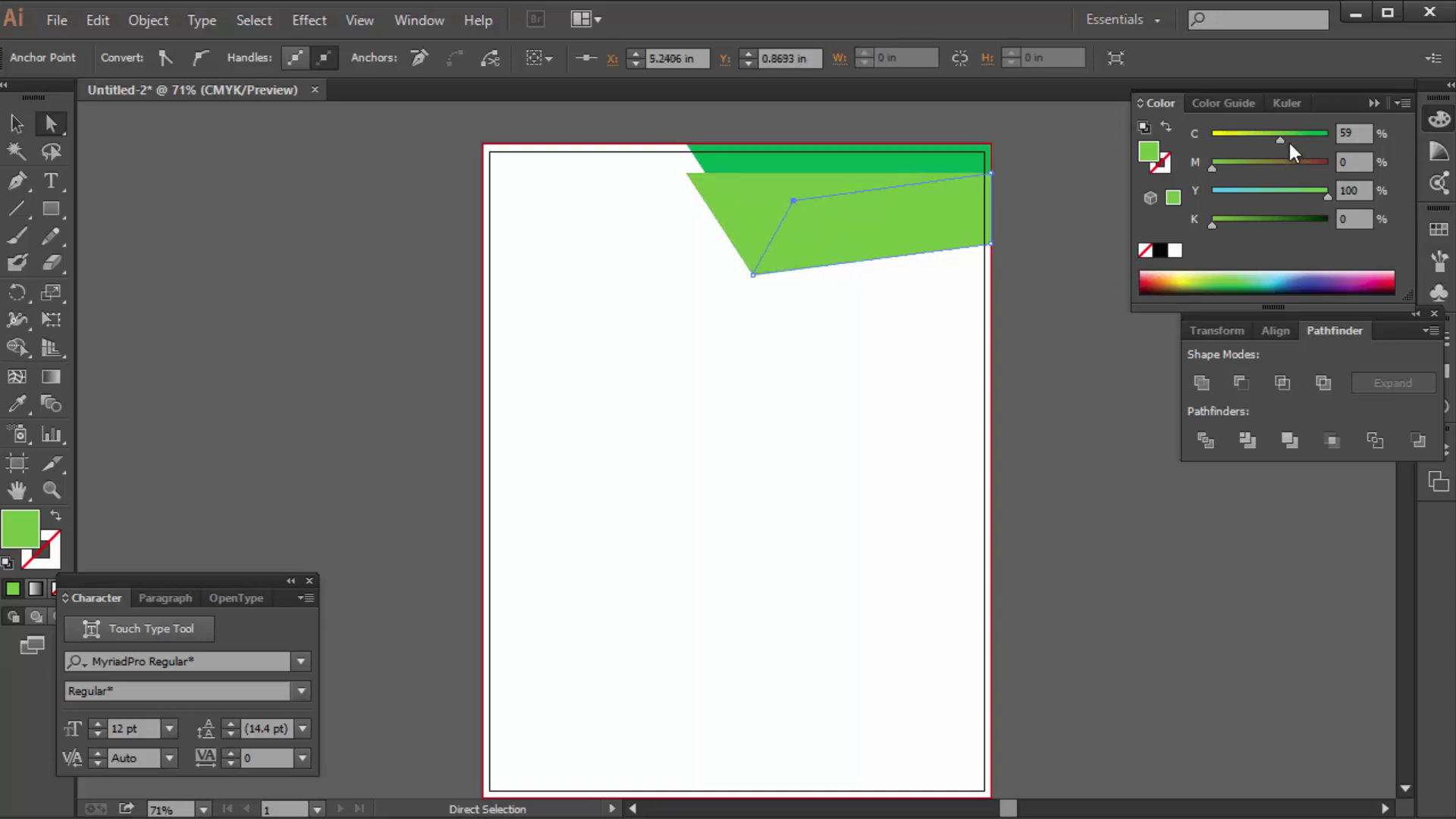
{"action": "left_click_drag", "start_coordinate": [1292, 149], "coordinate": [1332, 144]}
{"action": "left_click", "coordinate": [1040, 222]}
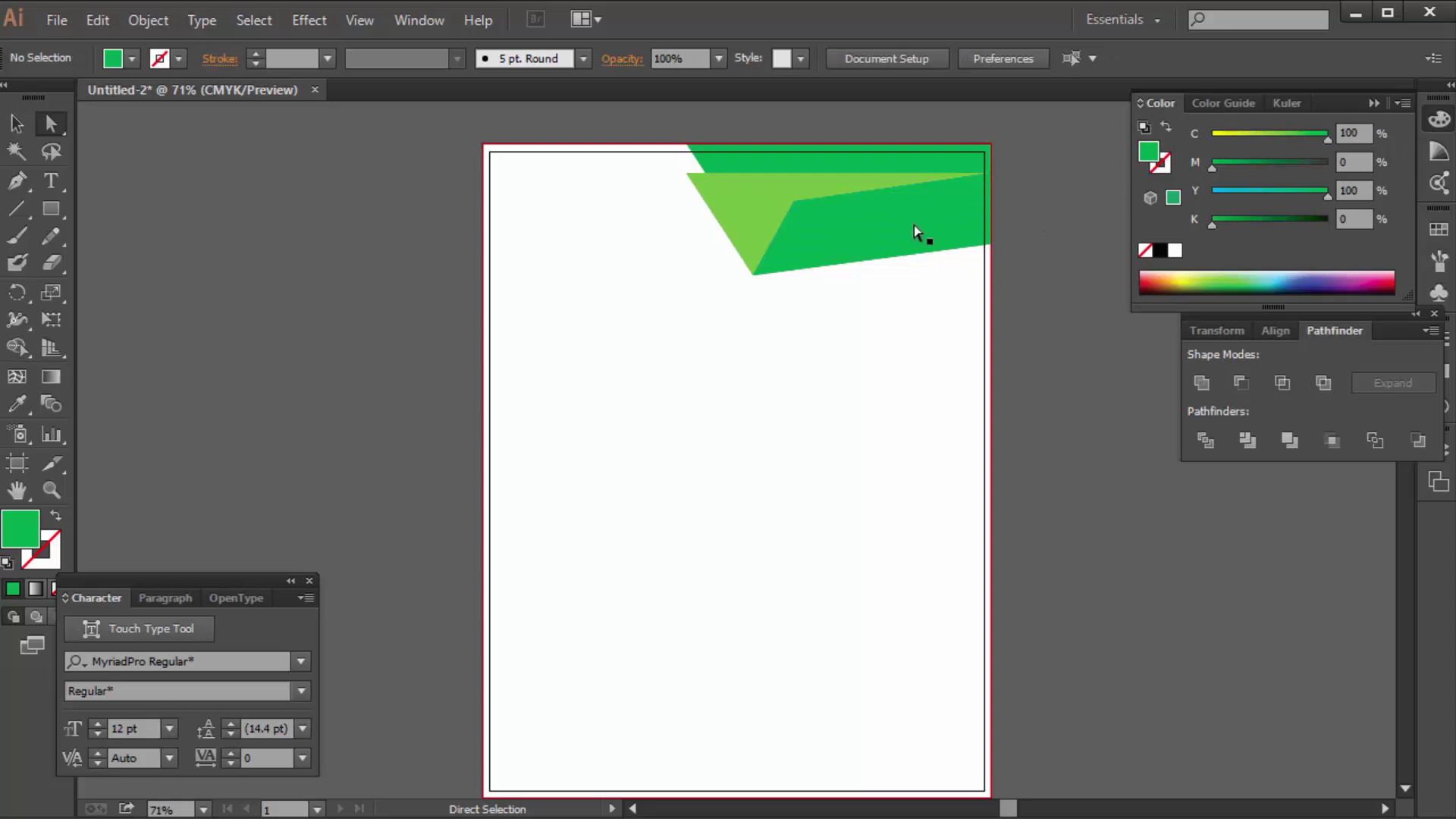
{"action": "left_click", "coordinate": [19, 125]}
{"action": "left_click", "coordinate": [818, 515]}
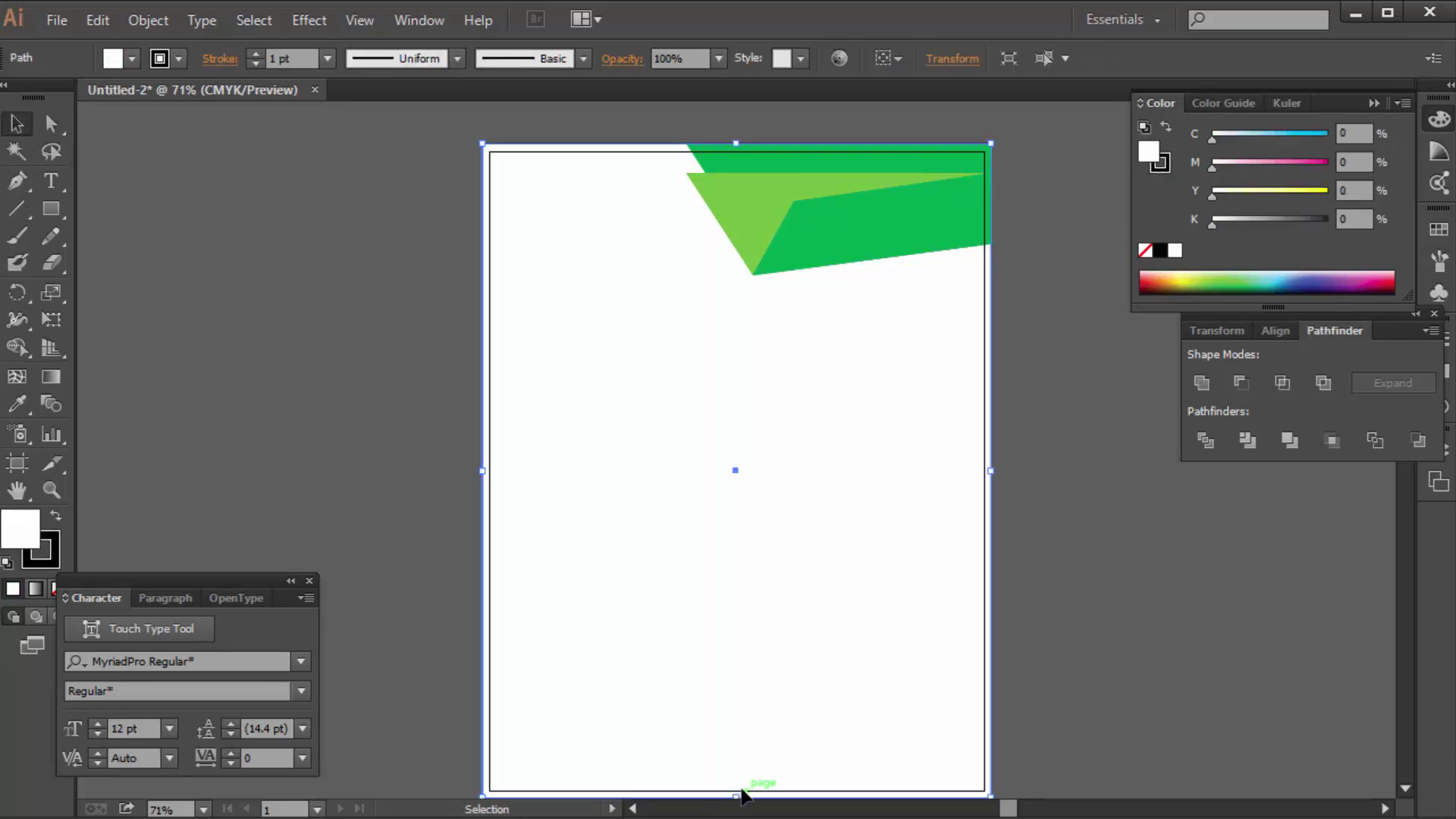
- Shrink the white rectangle into a thin top strip, filled red with no stroke
{"action": "scroll", "coordinate": [737, 776], "scroll_direction": "left", "scroll_amount": 5}
{"action": "scroll", "coordinate": [796, 566], "scroll_direction": "right", "scroll_amount": 4}
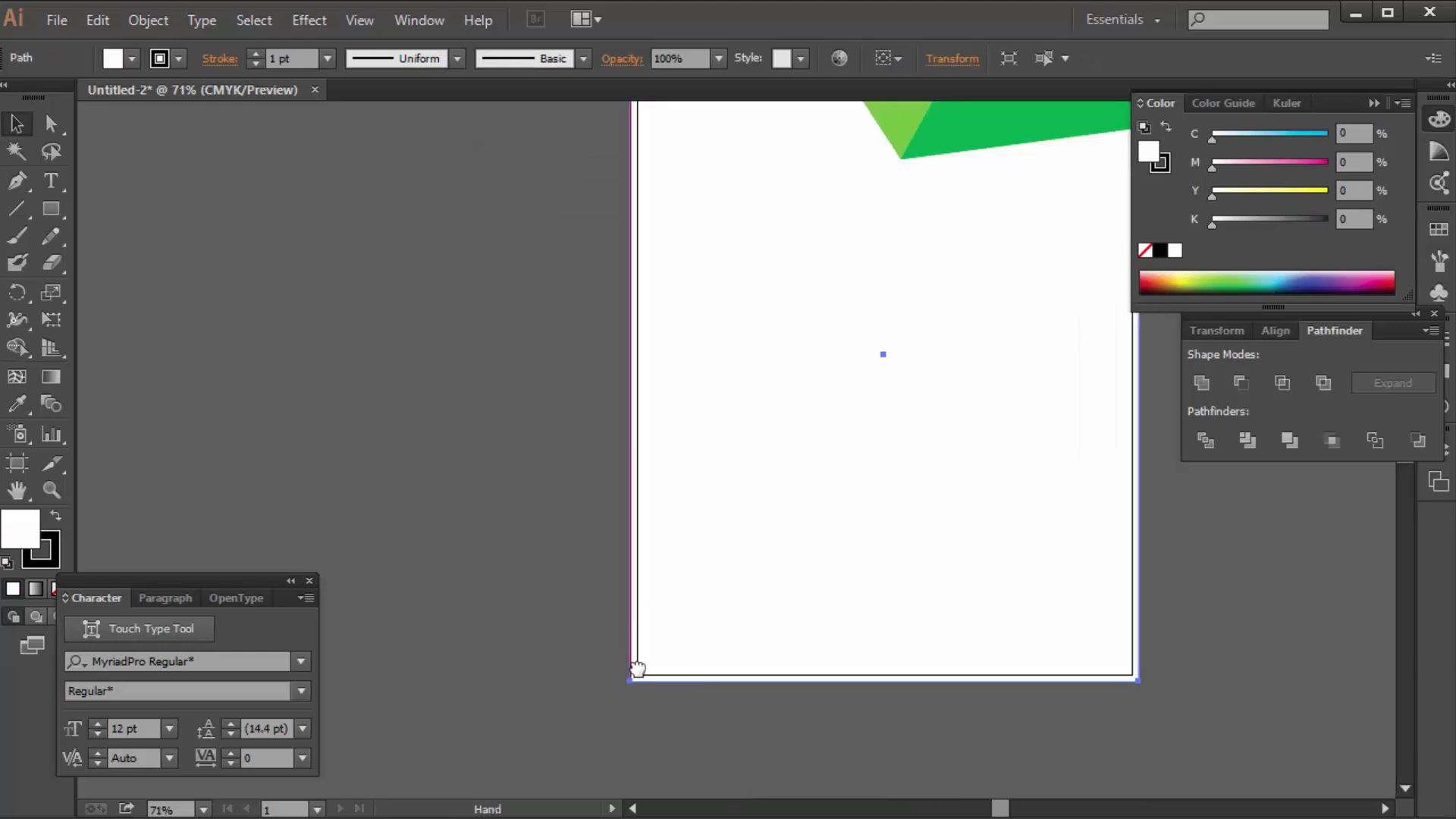
{"action": "scroll", "coordinate": [759, 607], "scroll_direction": "right", "scroll_amount": 1}
{"action": "left_click", "coordinate": [789, 623], "text": "ctrl+alt"}
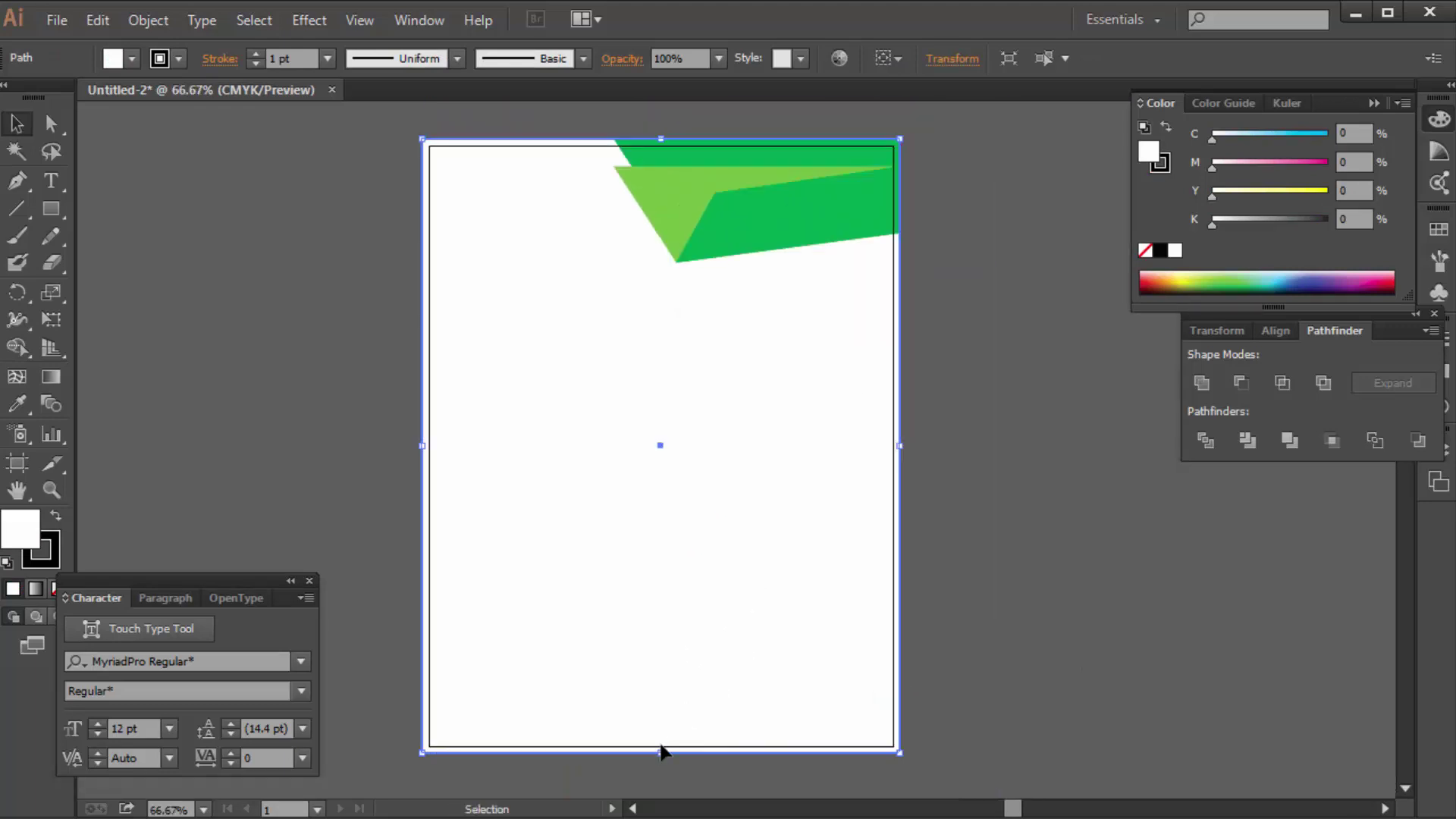
{"action": "left_click_drag", "start_coordinate": [663, 752], "coordinate": [689, 174]}
{"action": "left_click_drag", "start_coordinate": [1236, 161], "coordinate": [1373, 166]}
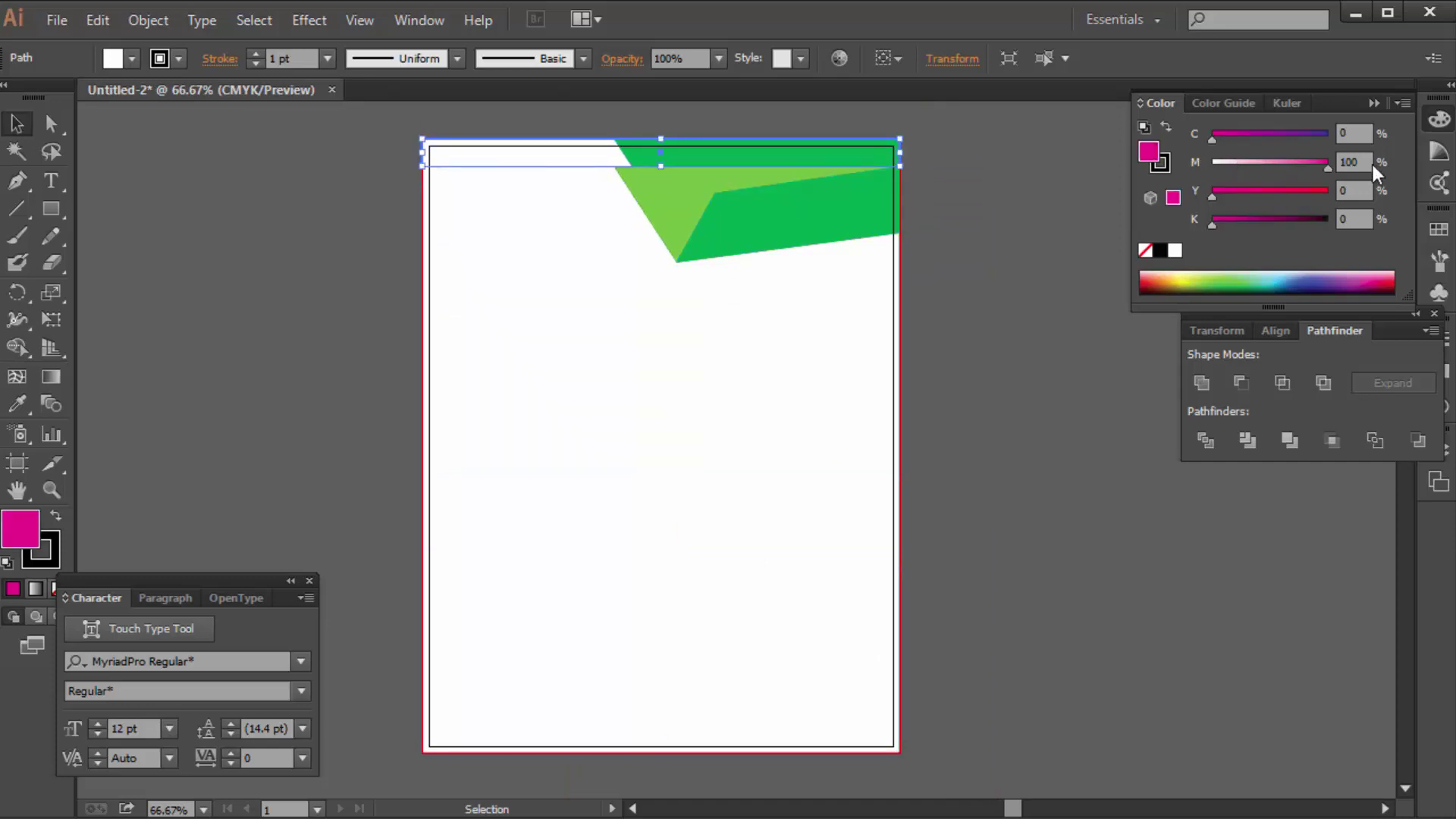
{"action": "left_click_drag", "start_coordinate": [1212, 196], "coordinate": [1395, 193]}
{"action": "left_click", "coordinate": [1145, 250]}
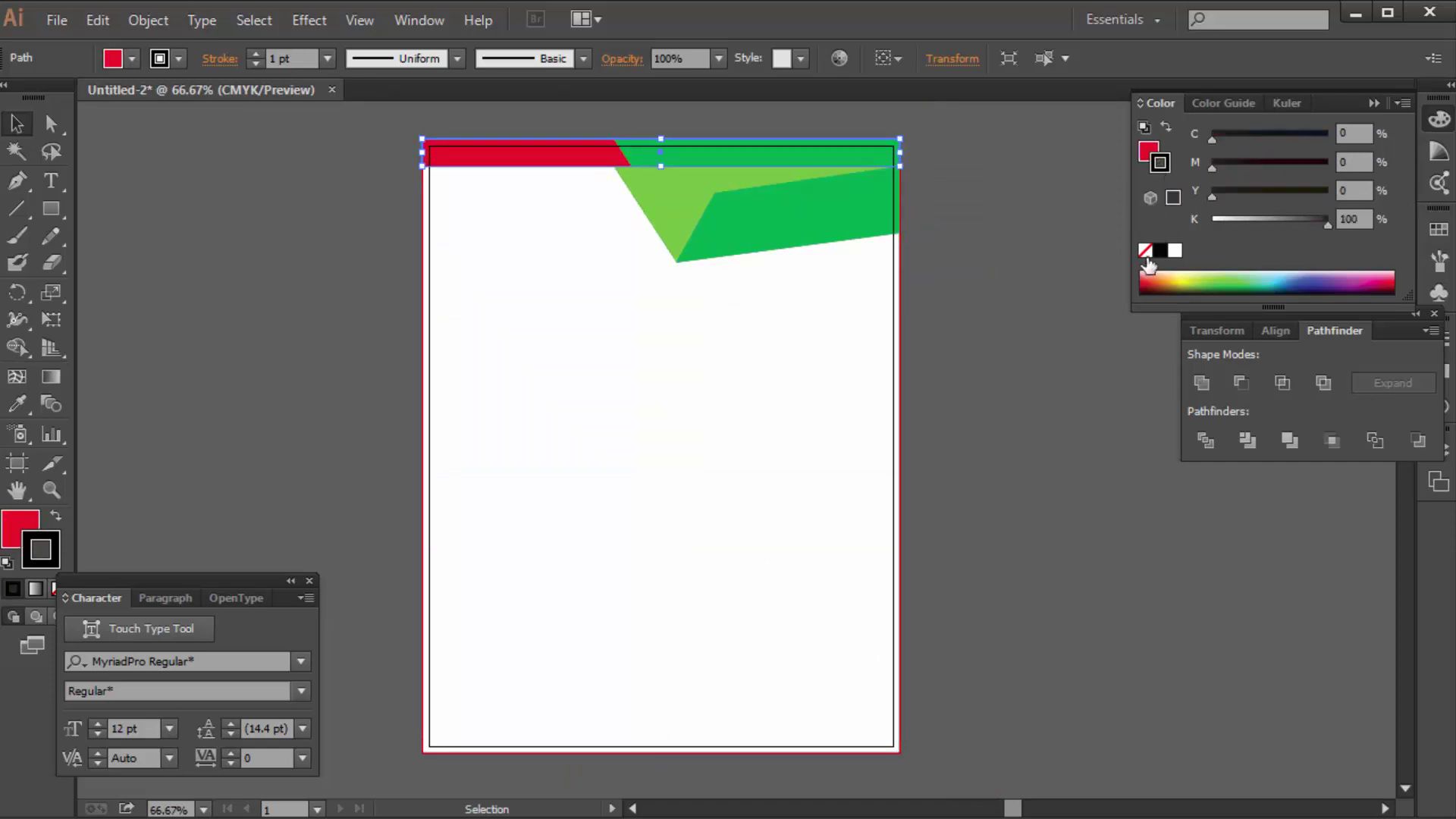
{"action": "left_click", "coordinate": [968, 242]}
- Hide the panels and marquee-select all the red and green header shapes
{"action": "key", "text": "Tab"}
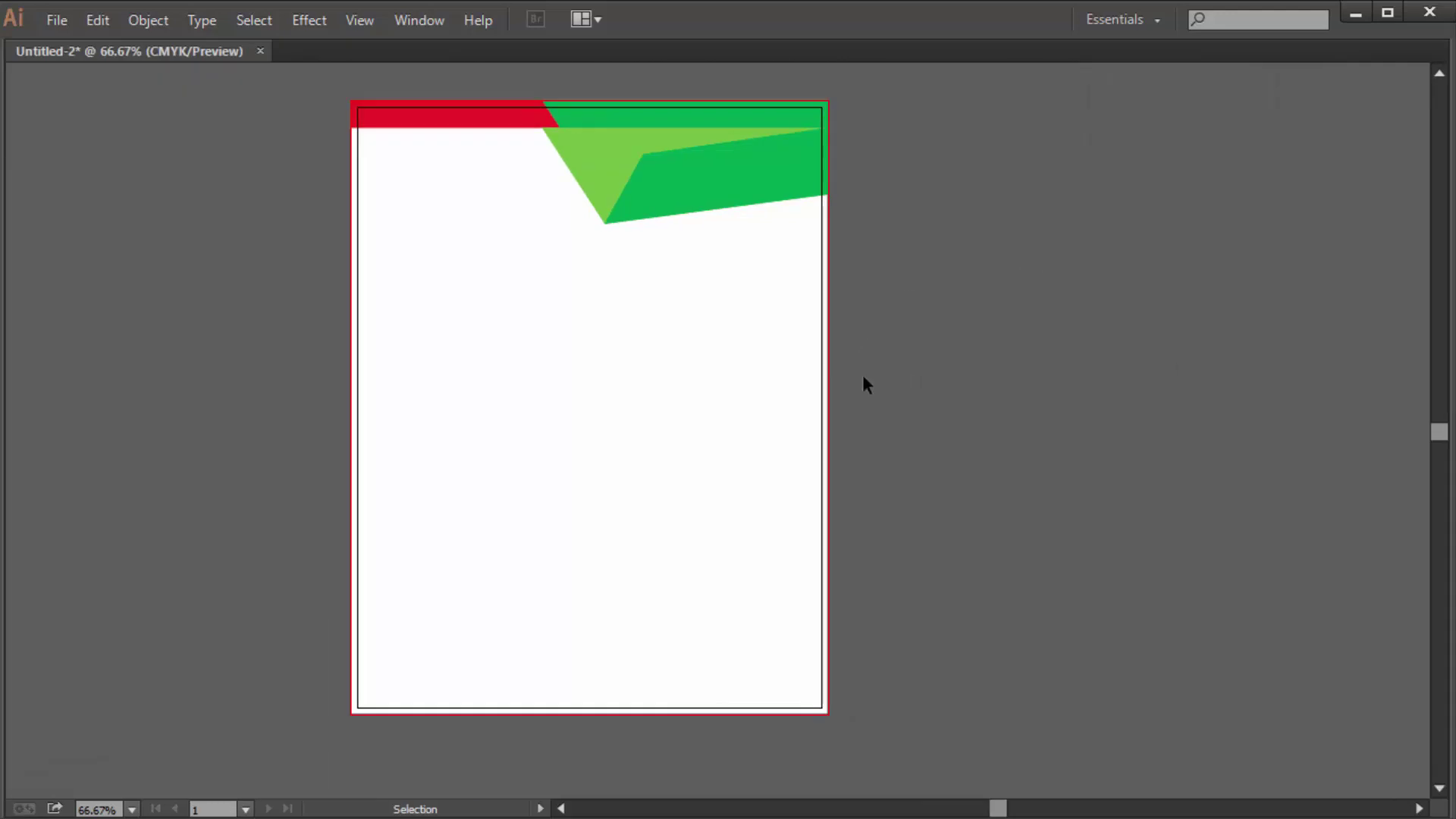
{"action": "left_click", "coordinate": [747, 409]}
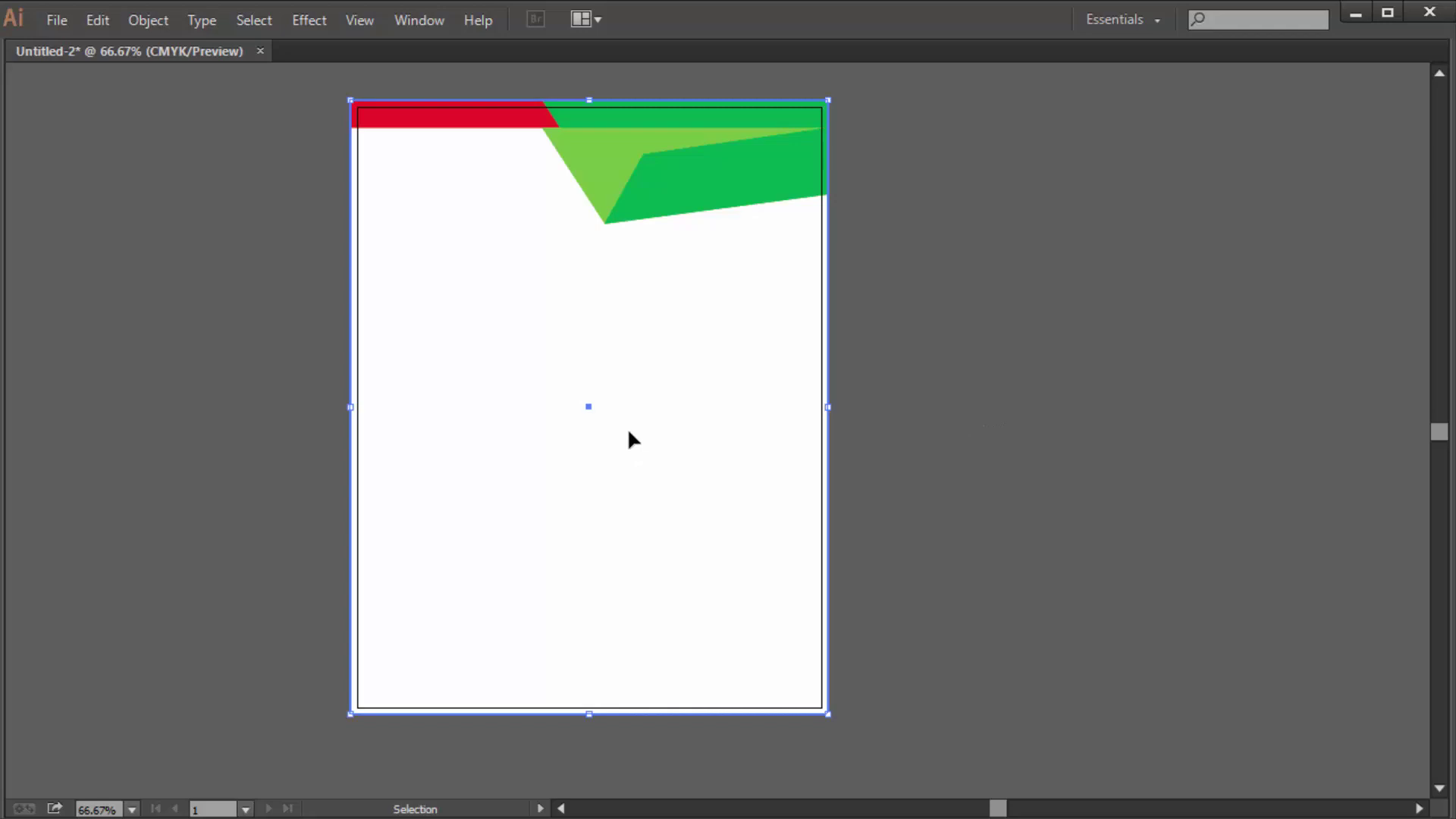
{"action": "key", "text": "a"}
{"action": "key", "text": "v"}
{"action": "left_click_drag", "start_coordinate": [608, 396], "coordinate": [768, 487]}
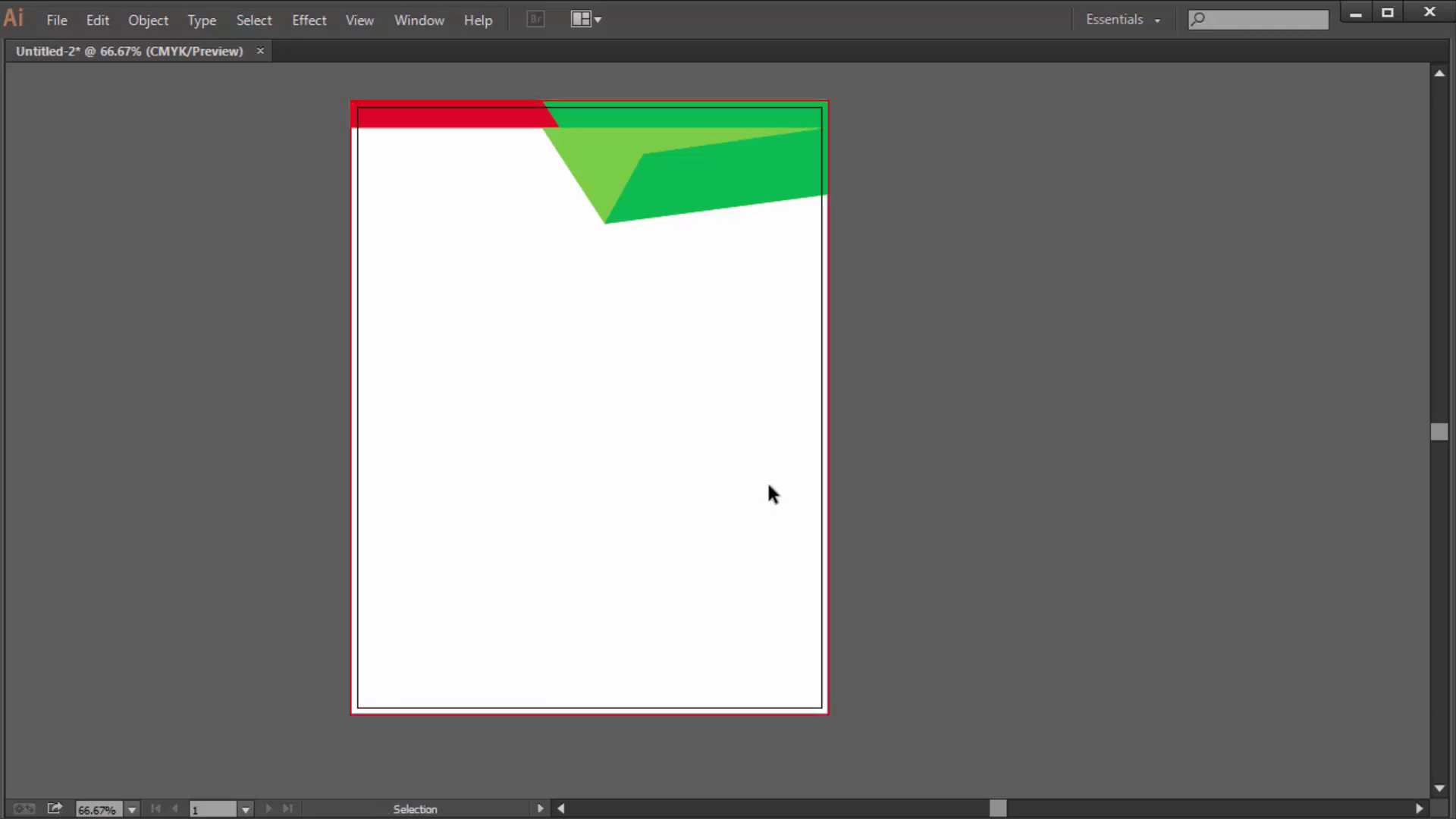
{"action": "left_click_drag", "start_coordinate": [989, 247], "coordinate": [250, 215]}
{"action": "key", "text": "ctrl+minus"}
{"action": "key", "text": "a"}
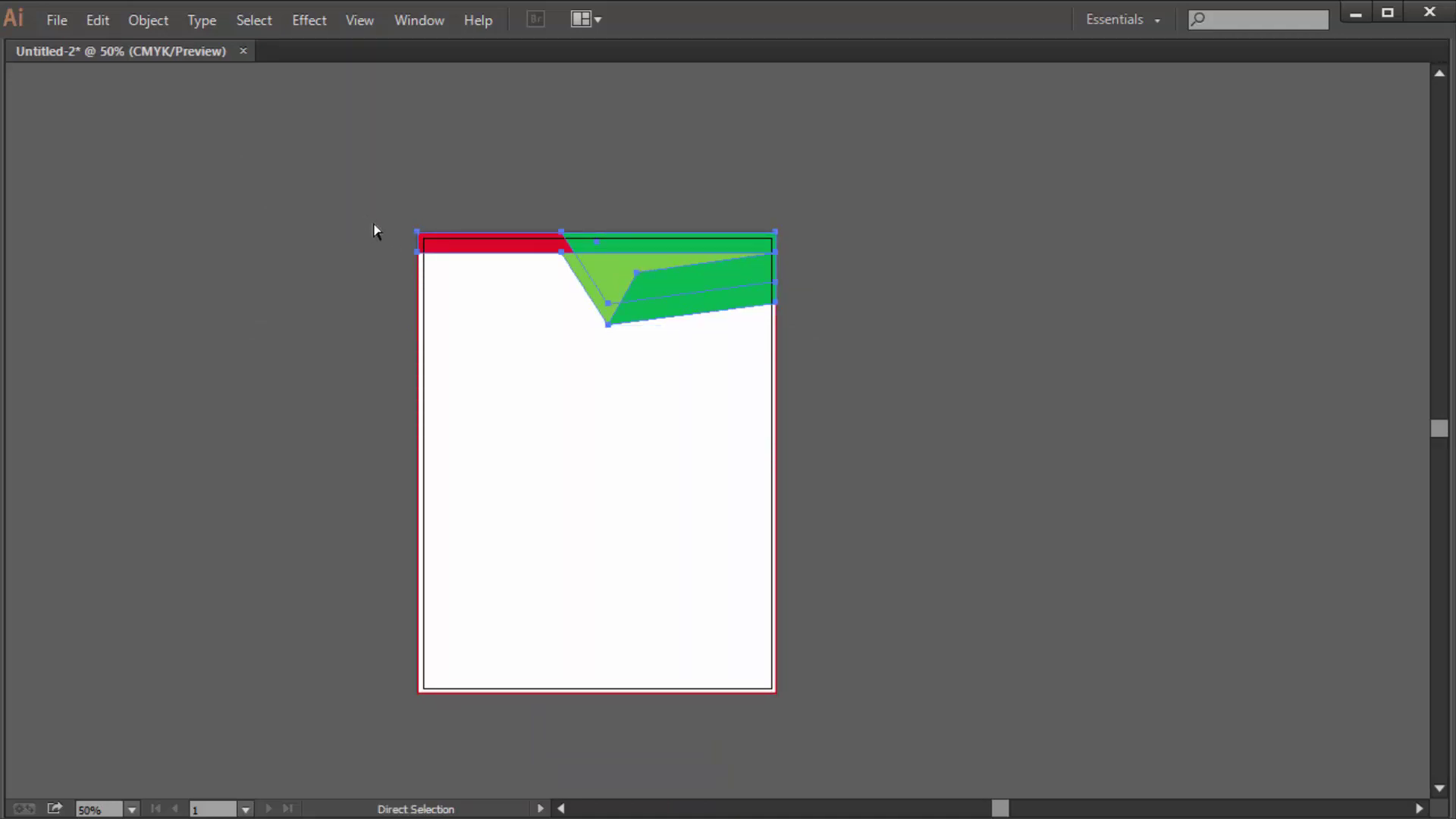
- Copy the header to the page bottom, rotate it 180° and shorten its green shapes
{"action": "key", "text": "v"}
{"action": "left_click_drag", "start_coordinate": [658, 262], "coordinate": [682, 596]}
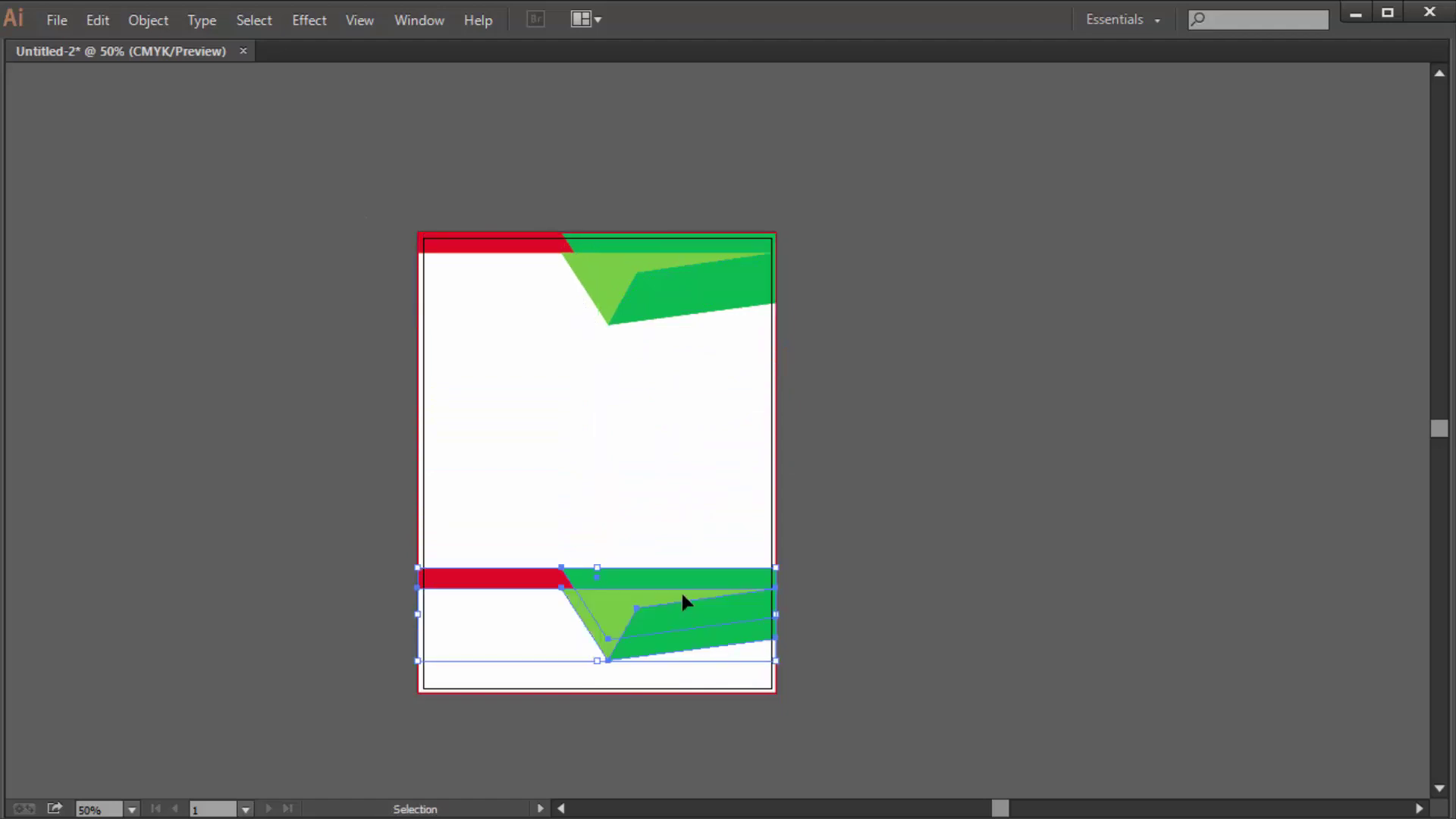
{"action": "mouse_move", "coordinate": [783, 671]}
{"action": "left_mouse_down"}
{"action": "mouse_move", "coordinate": [469, 609]}
{"action": "mouse_move", "coordinate": [536, 646]}
{"action": "left_mouse_up"}
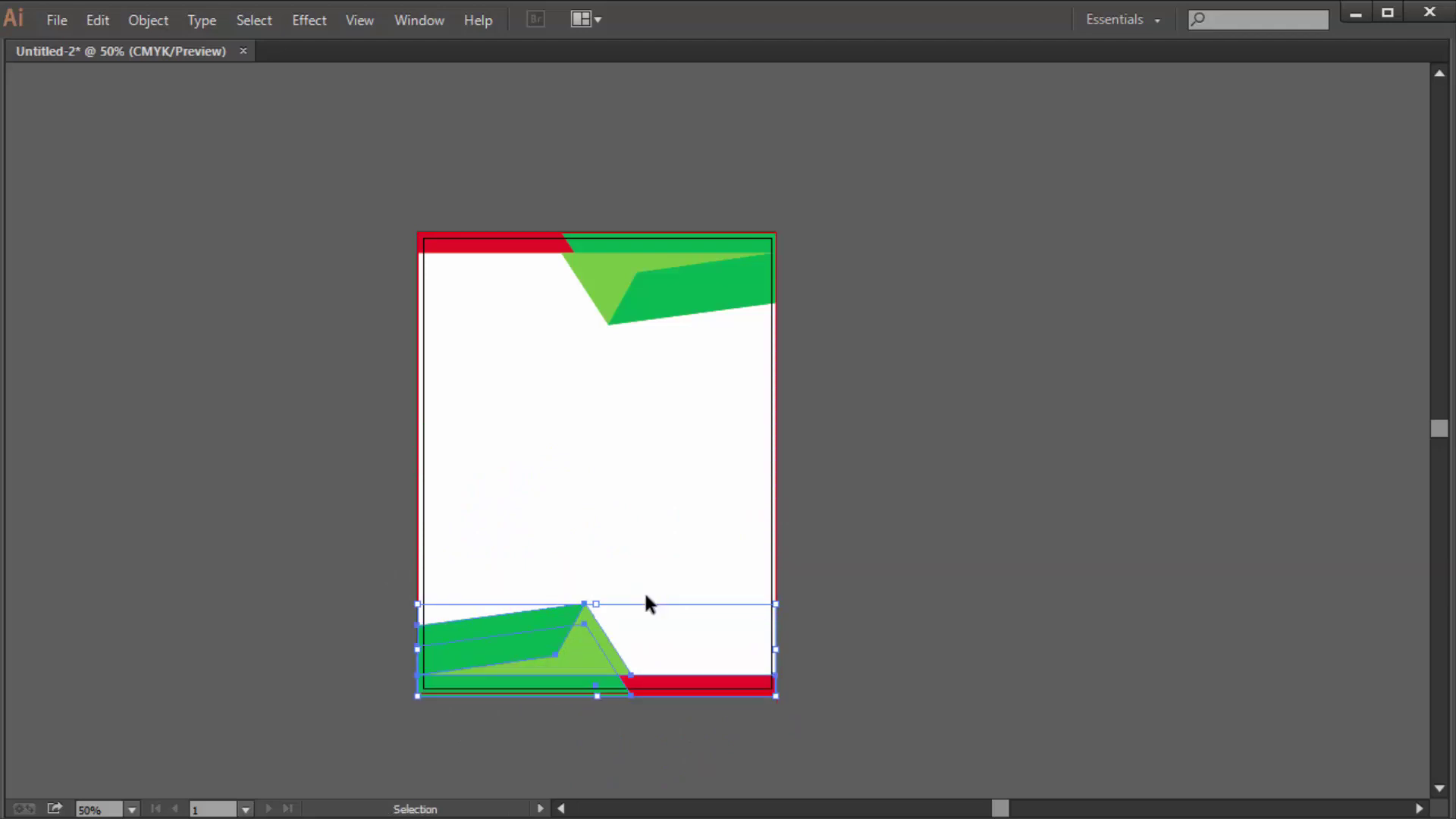
{"action": "mouse_move", "coordinate": [669, 571]}
{"action": "left_mouse_down"}
{"action": "mouse_move", "coordinate": [528, 657]}
{"action": "mouse_move", "coordinate": [528, 637]}
{"action": "left_mouse_up"}
{"action": "left_click", "coordinate": [731, 520]}
{"action": "key", "text": "ctrl+plus"}
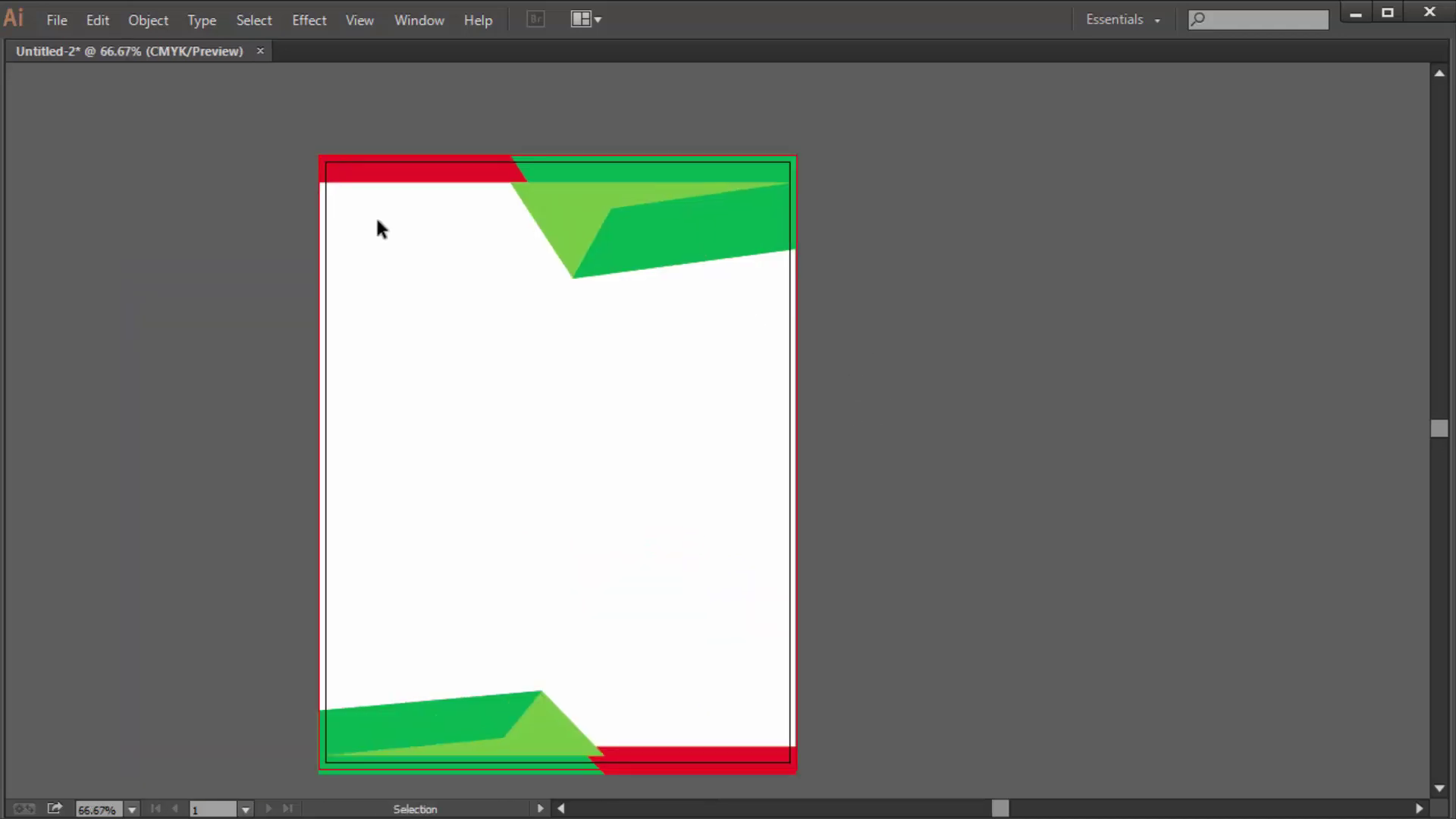
{"action": "key", "text": "Tab"}
- Type an enlarged 'Graphic Tutorial' heading in the upper left and select it for a font change
{"action": "left_click", "coordinate": [446, 399]}
{"action": "type", "text": "dffdbgs"}
{"action": "key", "text": "Escape"}
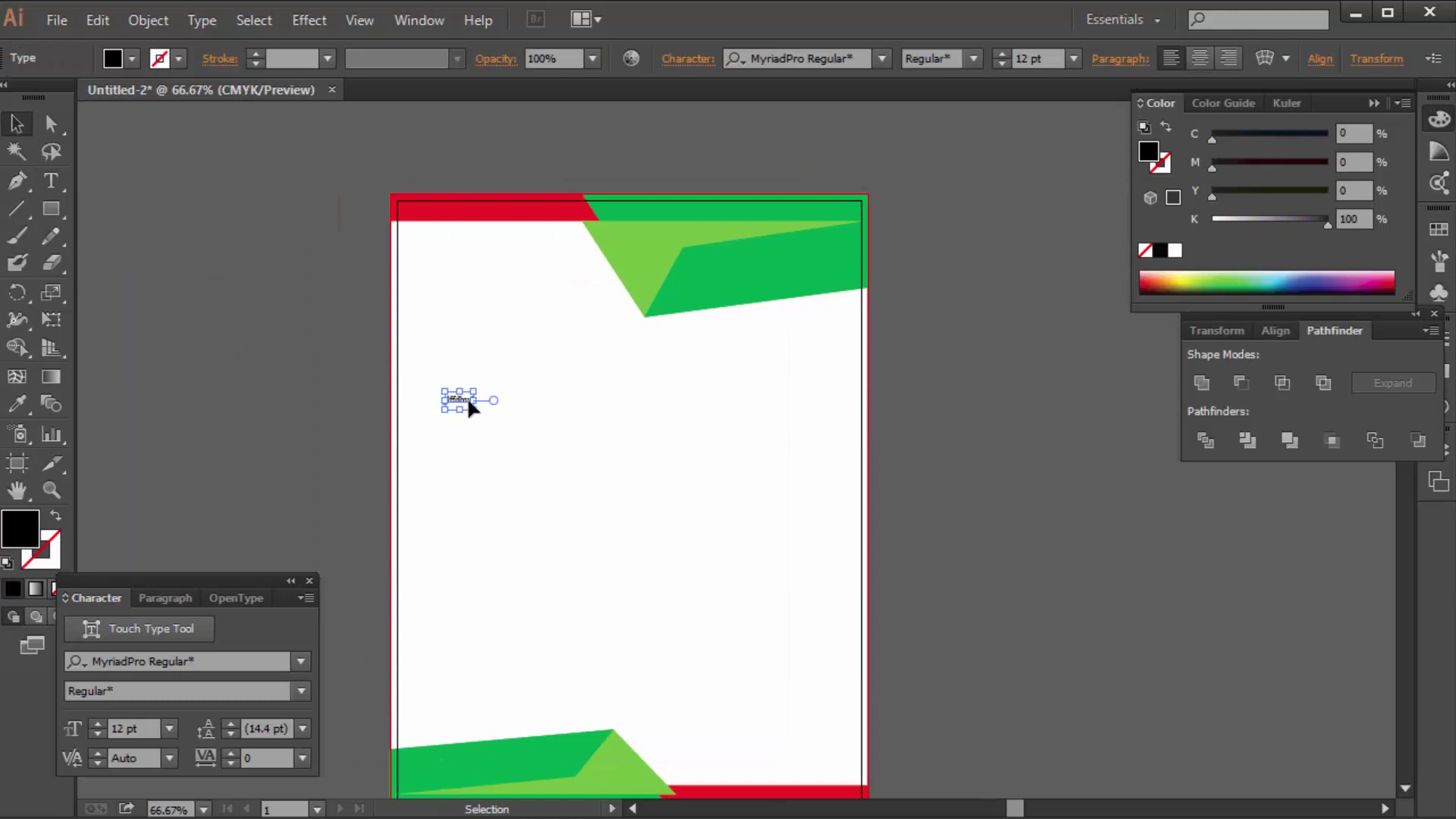
{"action": "key", "text": "ctrl+shift+period"}
{"action": "key", "text": "ctrl+shift+period"}
{"action": "key", "text": "ctrl+shift+period"}
{"action": "double_click", "coordinate": [486, 400]}
{"action": "key", "text": "ctrl+a"}
{"action": "type", "text": "Graphic "}
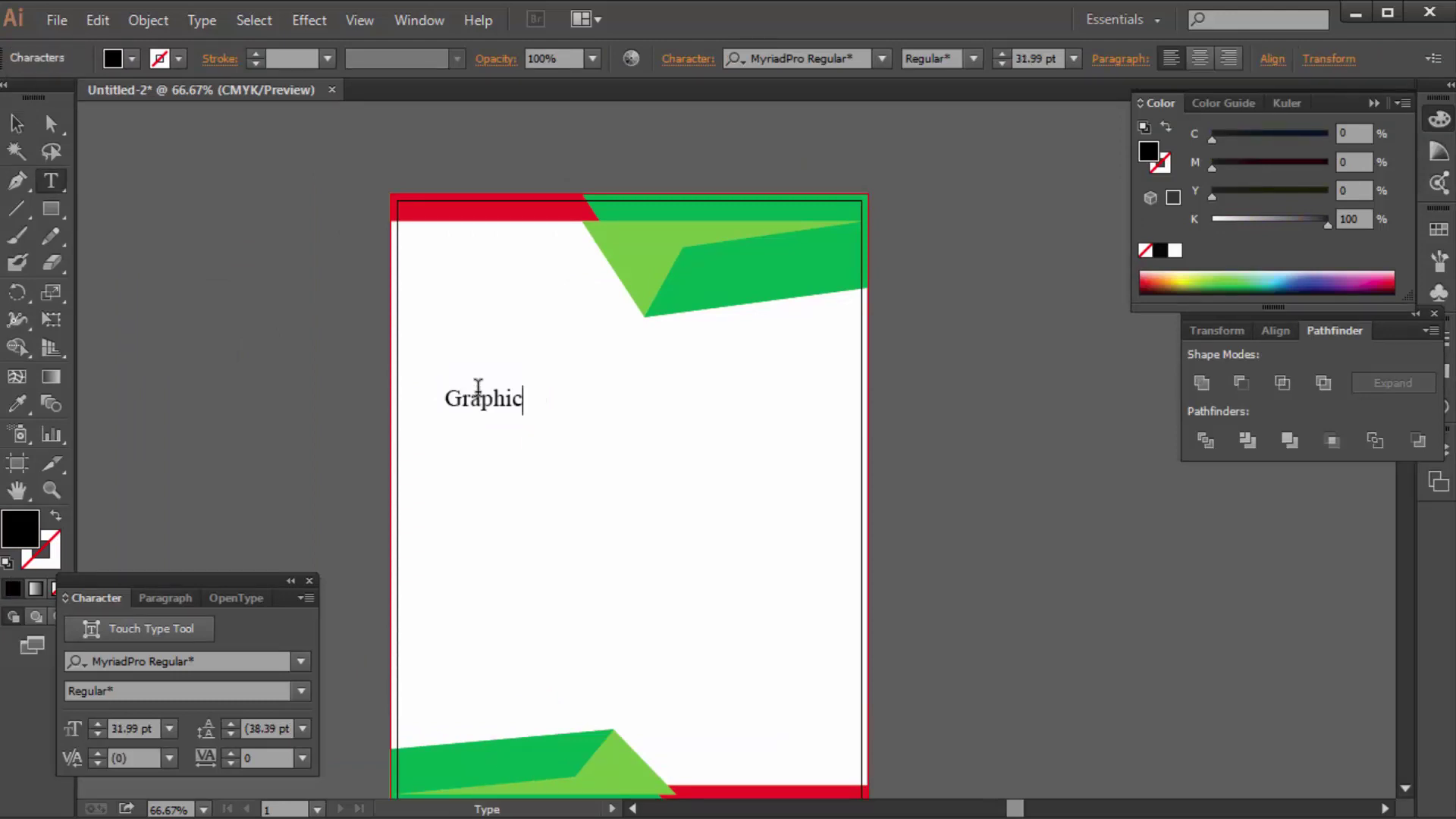
{"action": "type", "text": "Tutorial"}
{"action": "triple_click", "coordinate": [502, 394]}
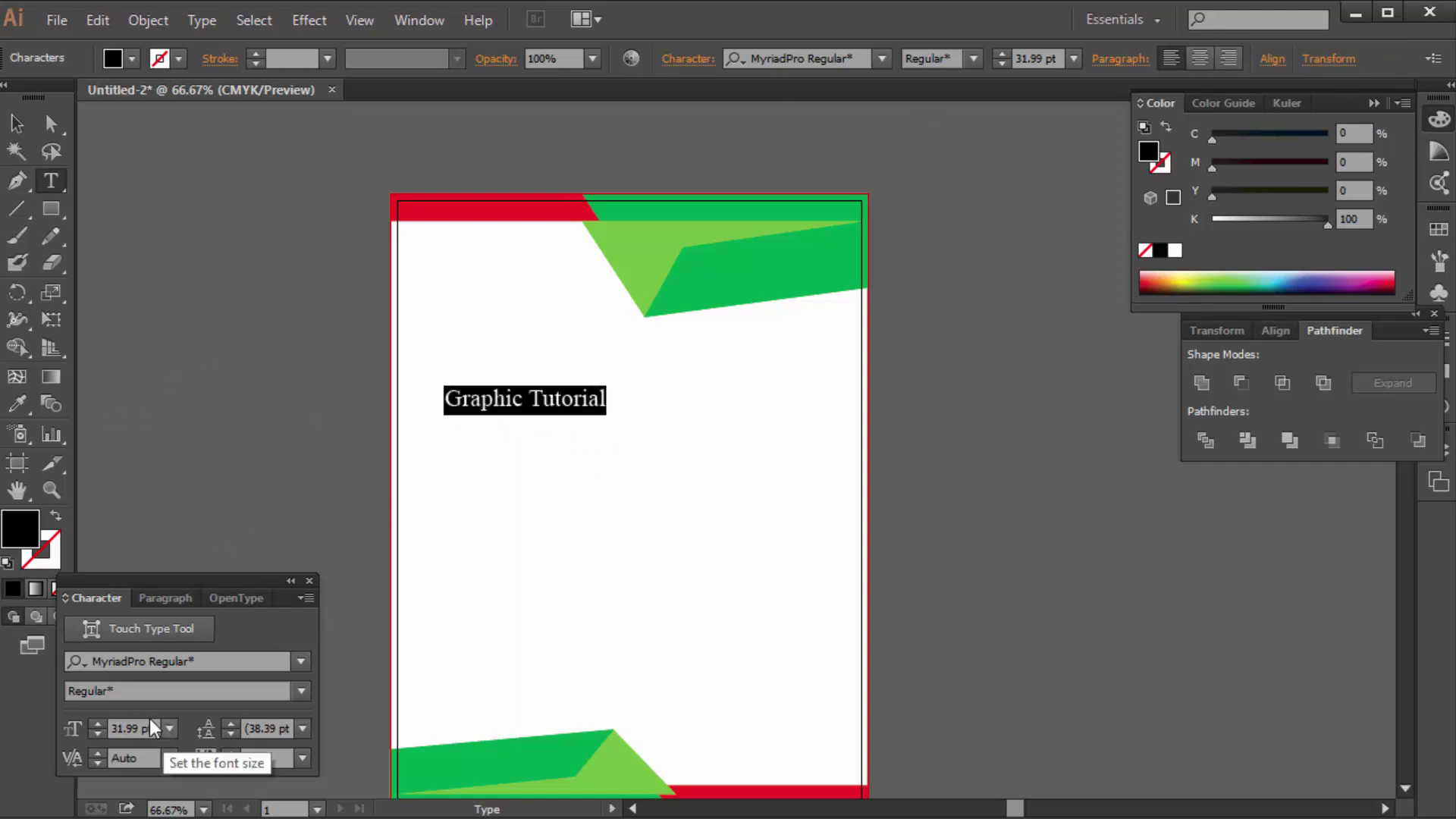
{"action": "left_click", "coordinate": [302, 691]}
{"action": "left_click", "coordinate": [299, 662]}
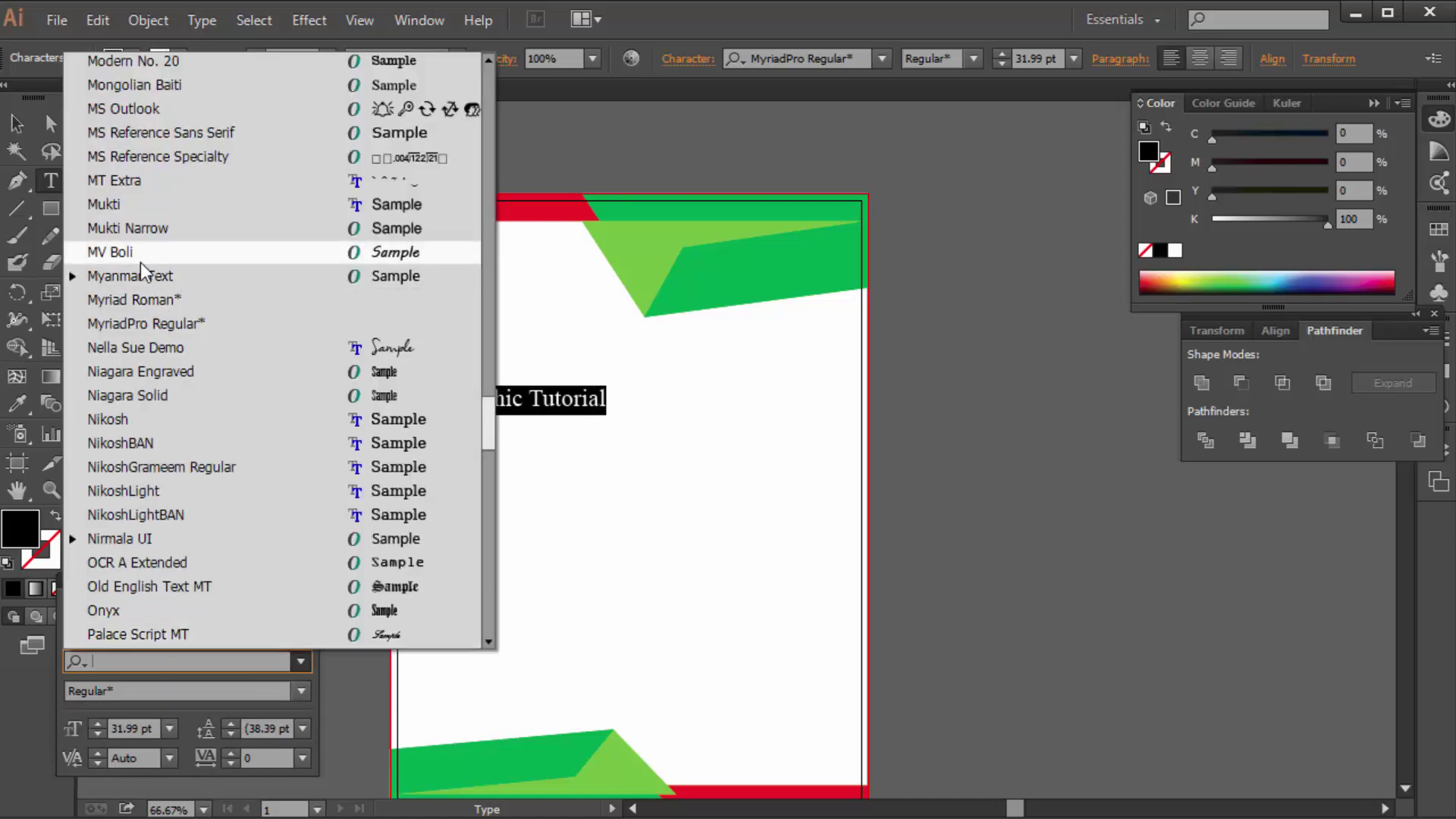
- Try the Harrington typeface on the heading from the font list
{"action": "scroll", "coordinate": [140, 263], "scroll_direction": "up", "scroll_amount": 3}
{"action": "scroll", "coordinate": [165, 417], "scroll_direction": "up", "scroll_amount": 4}
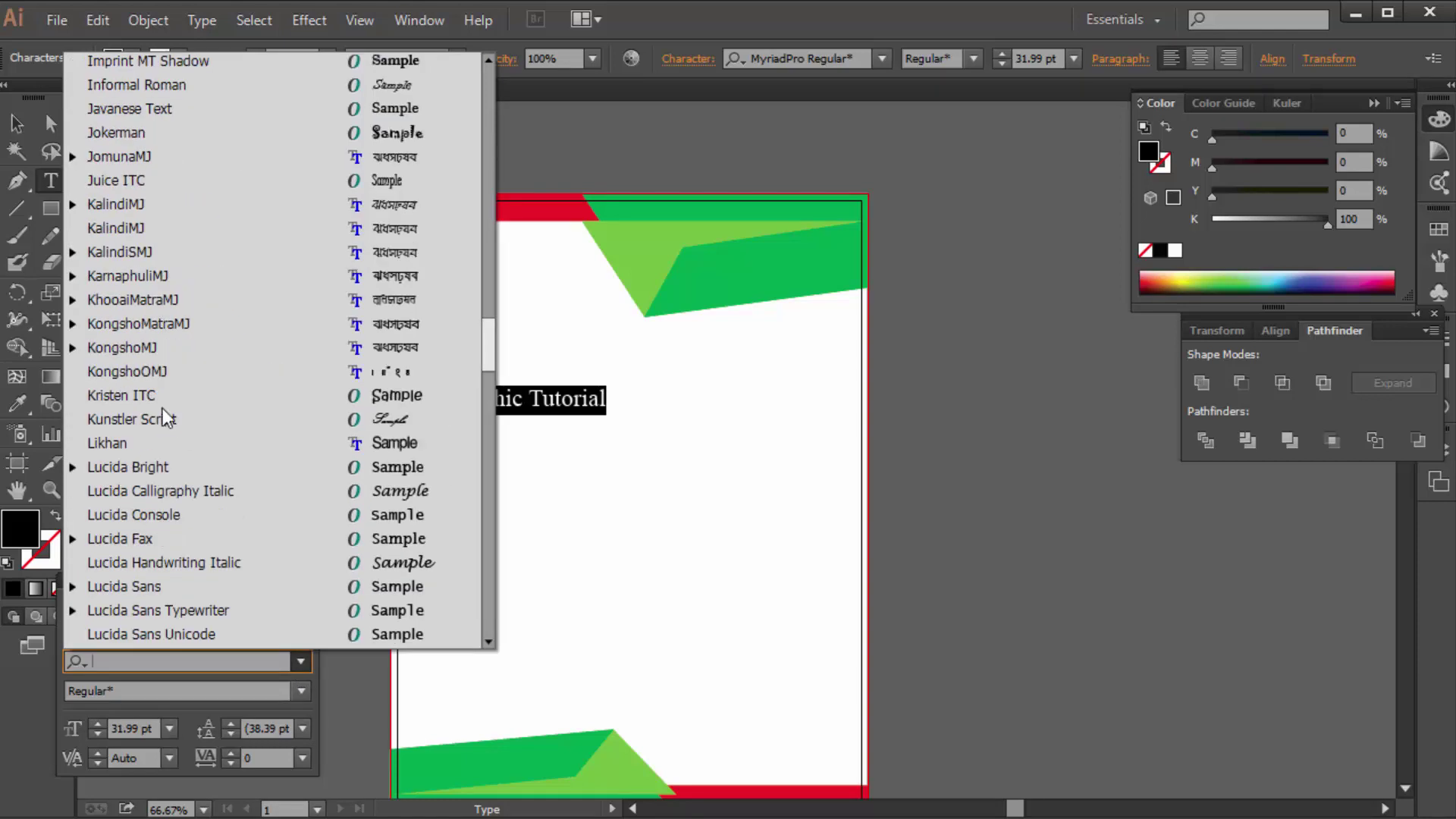
{"action": "scroll", "coordinate": [152, 364], "scroll_direction": "up", "scroll_amount": 4}
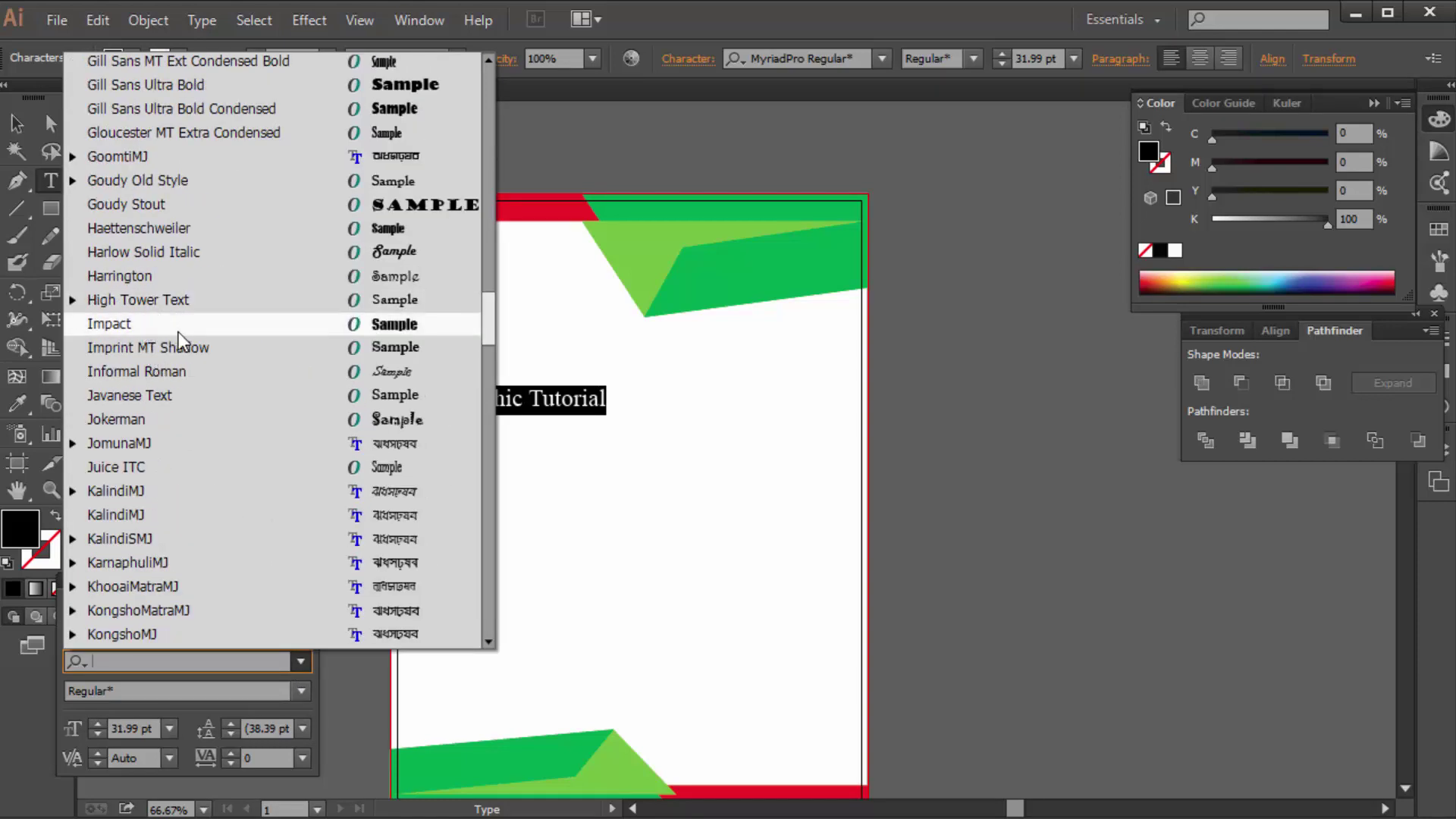
{"action": "scroll", "coordinate": [179, 349], "scroll_direction": "up", "scroll_amount": 1}
{"action": "scroll", "coordinate": [179, 353], "scroll_direction": "up", "scroll_amount": 3}
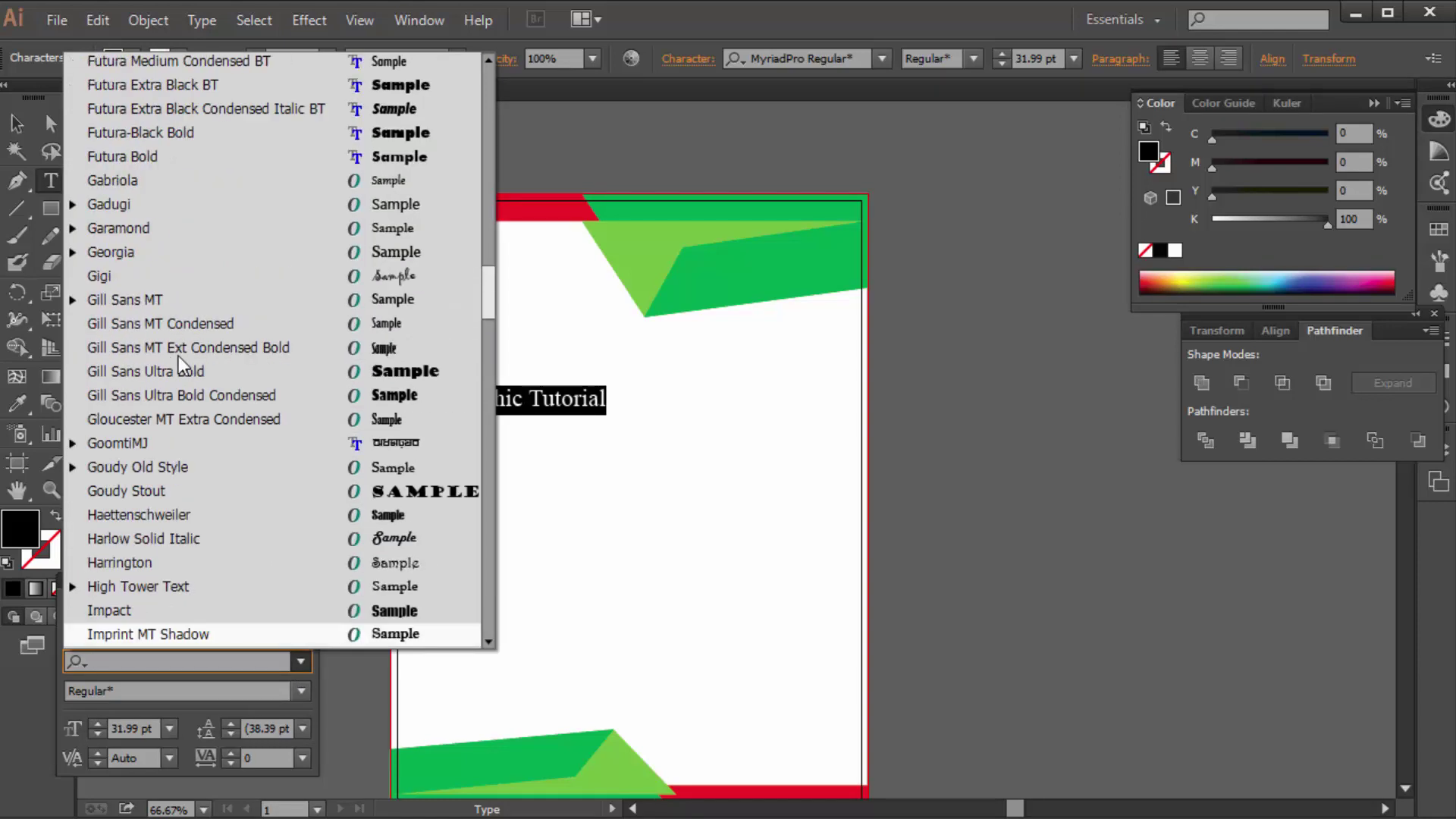
{"action": "scroll", "coordinate": [139, 349], "scroll_direction": "up", "scroll_amount": 2}
{"action": "scroll", "coordinate": [129, 304], "scroll_direction": "up", "scroll_amount": 4}
{"action": "scroll", "coordinate": [119, 243], "scroll_direction": "up", "scroll_amount": 7}
{"action": "scroll", "coordinate": [121, 244], "scroll_direction": "up", "scroll_amount": 4}
{"action": "scroll", "coordinate": [118, 231], "scroll_direction": "up", "scroll_amount": 2}
{"action": "scroll", "coordinate": [117, 226], "scroll_direction": "up", "scroll_amount": 4}
{"action": "scroll", "coordinate": [144, 280], "scroll_direction": "down", "scroll_amount": 4}
{"action": "scroll", "coordinate": [163, 374], "scroll_direction": "down", "scroll_amount": 10}
{"action": "scroll", "coordinate": [166, 398], "scroll_direction": "down", "scroll_amount": 7}
{"action": "scroll", "coordinate": [165, 394], "scroll_direction": "down", "scroll_amount": 3}
{"action": "left_click", "coordinate": [133, 347]}
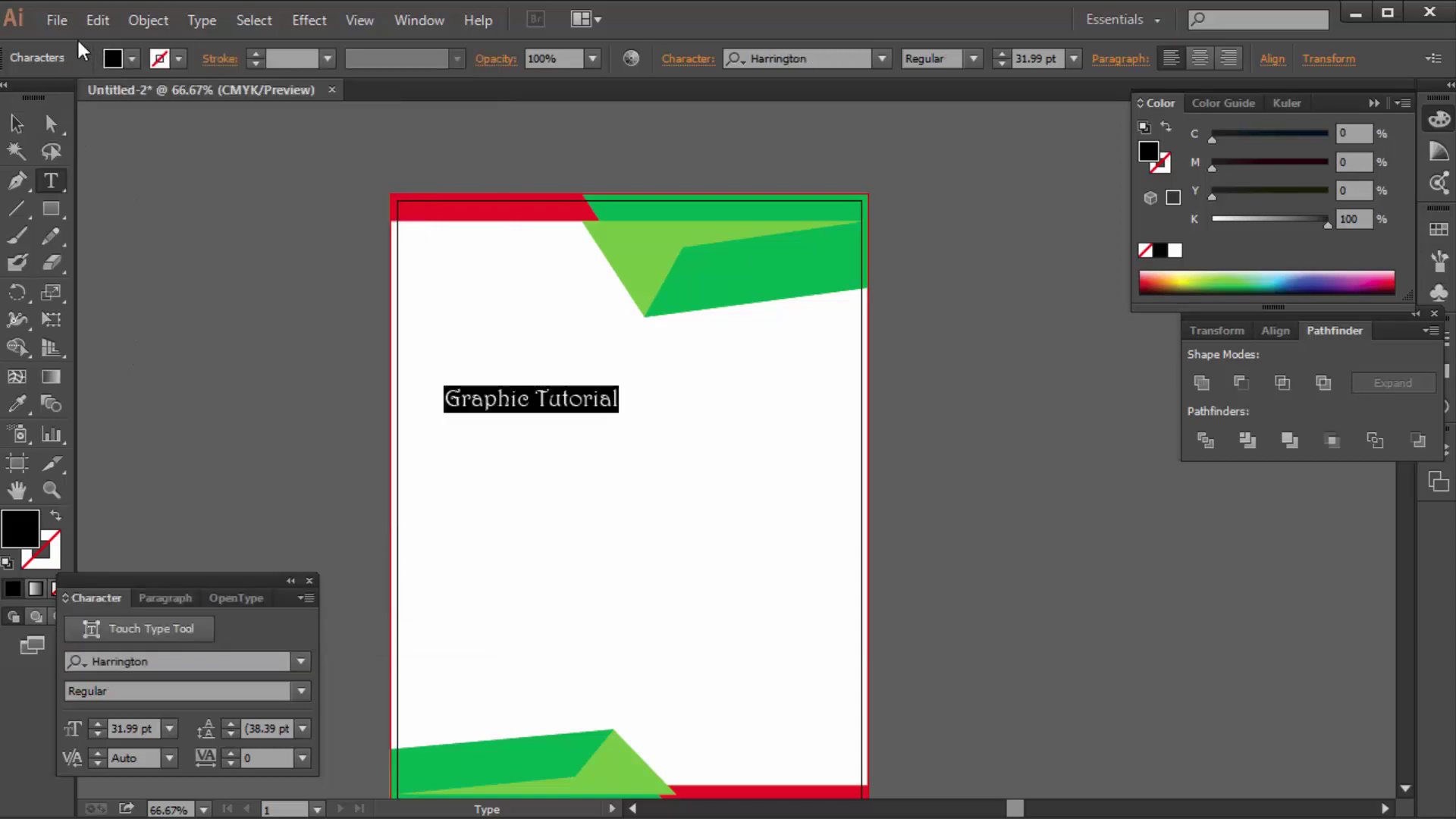
- Change the heading's font to Tahoma with the Bold style
{"action": "left_click", "coordinate": [303, 662]}
{"action": "scroll", "coordinate": [190, 590], "scroll_direction": "down", "scroll_amount": 3}
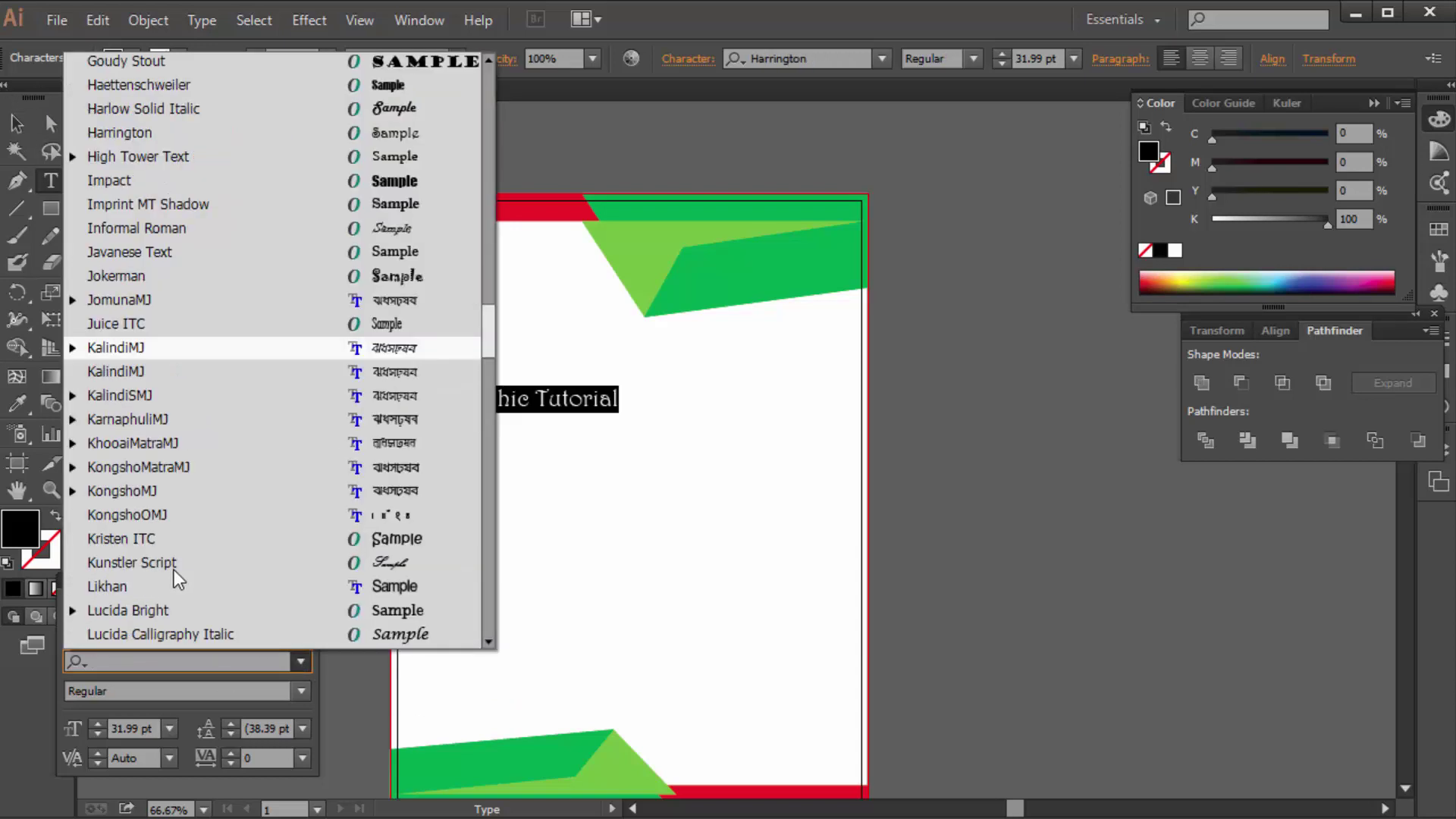
{"action": "scroll", "coordinate": [174, 570], "scroll_direction": "down", "scroll_amount": 4}
{"action": "scroll", "coordinate": [167, 567], "scroll_direction": "down", "scroll_amount": 2}
{"action": "scroll", "coordinate": [158, 561], "scroll_direction": "down", "scroll_amount": 3}
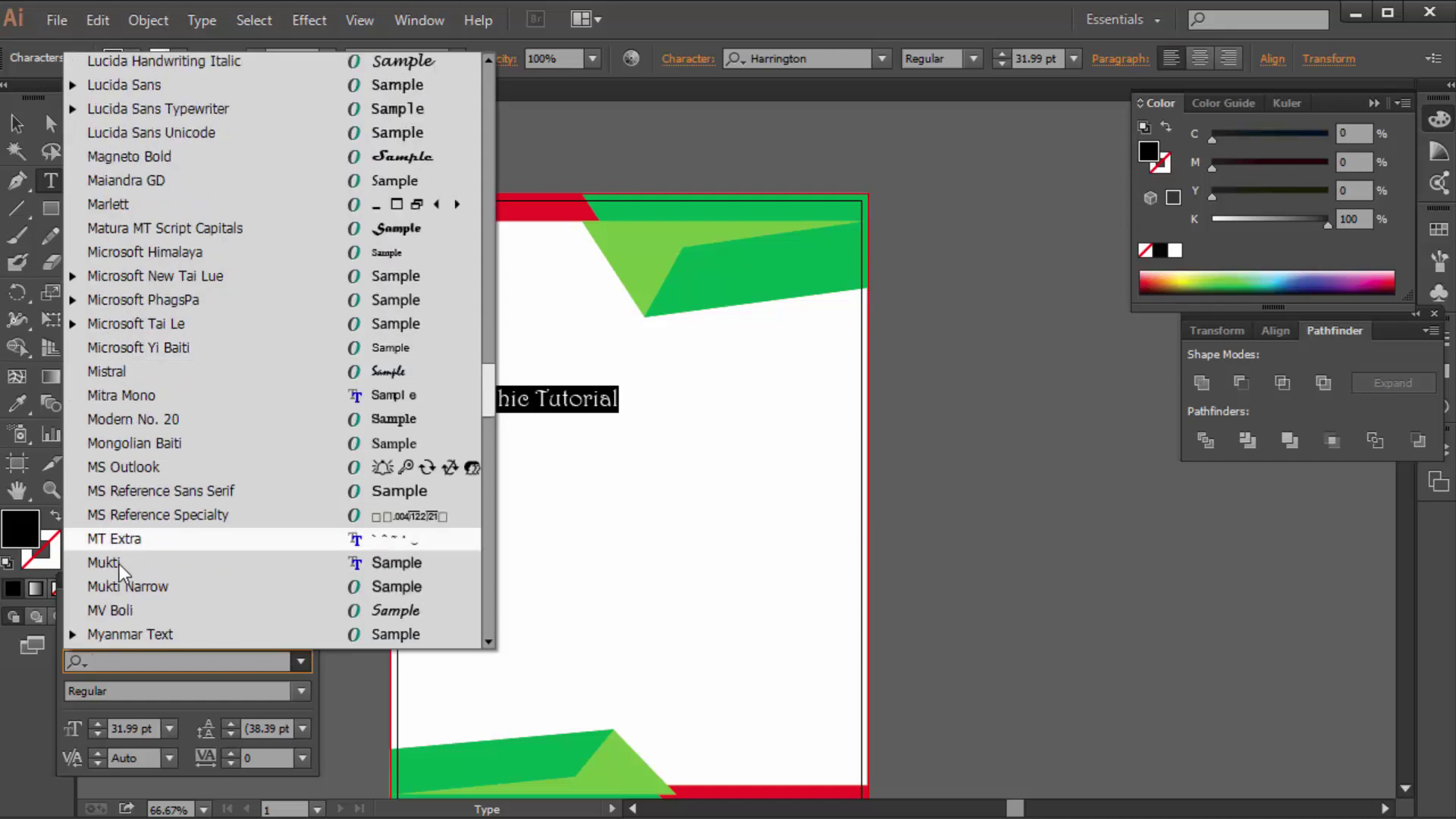
{"action": "scroll", "coordinate": [124, 576], "scroll_direction": "down", "scroll_amount": 5}
{"action": "scroll", "coordinate": [130, 516], "scroll_direction": "down", "scroll_amount": 15}
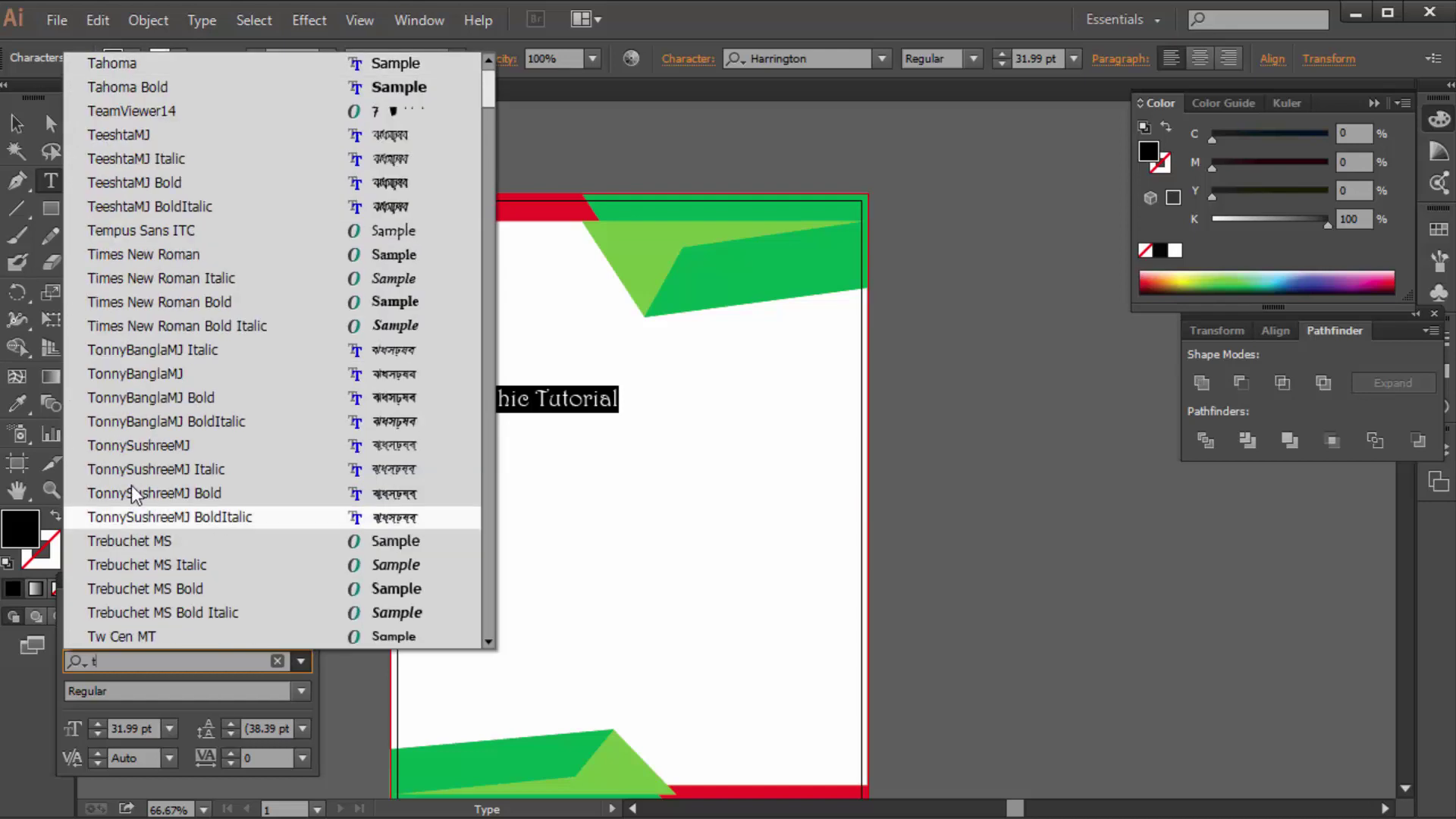
{"action": "left_click", "coordinate": [122, 60]}
{"action": "left_click", "coordinate": [302, 691]}
{"action": "left_click", "coordinate": [120, 741]}
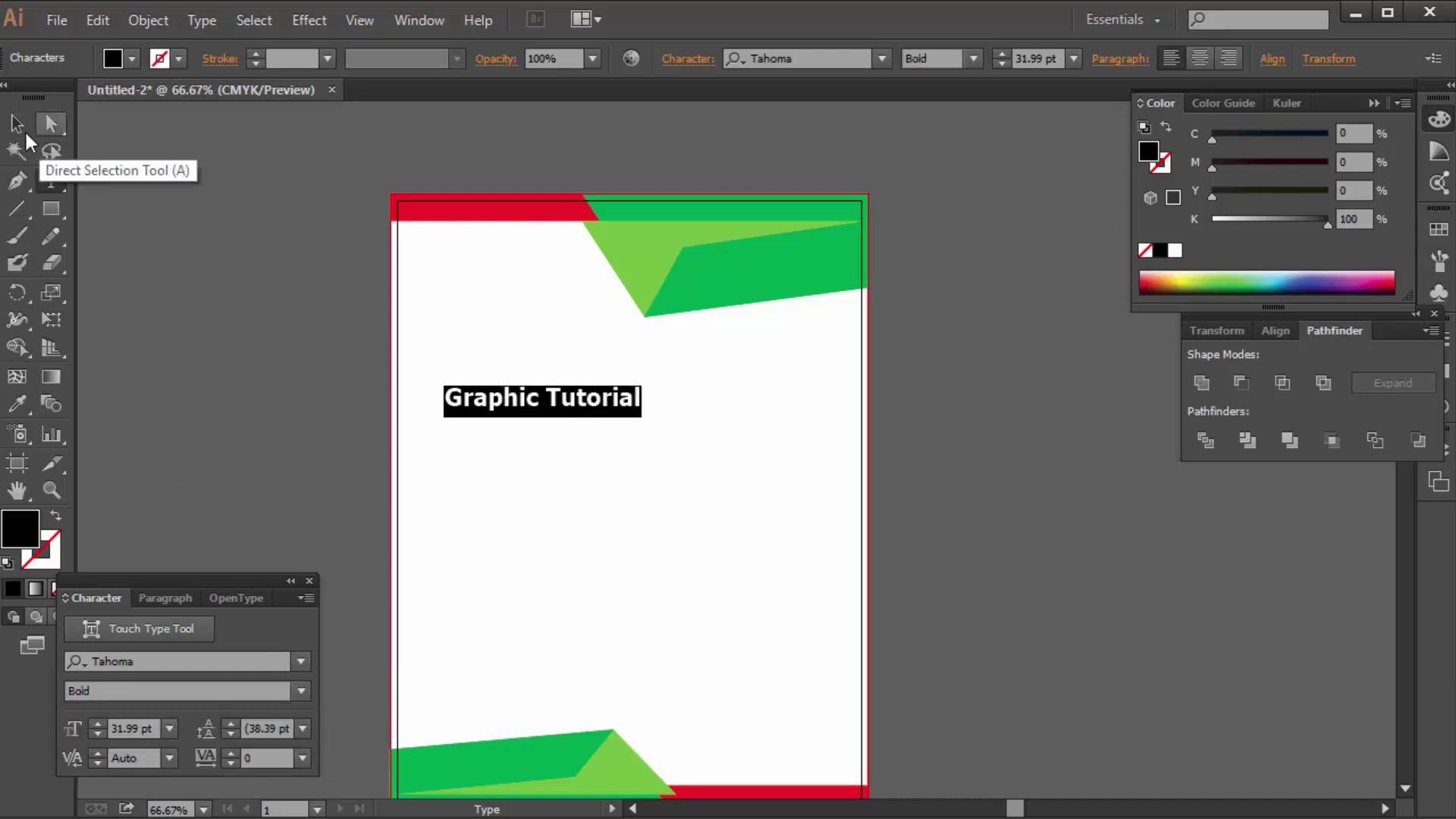
{"action": "left_click", "coordinate": [16, 123]}
- Drag the Tahoma Bold 'Graphic Tutorial' heading into the upper-left corner beneath the red strip
{"action": "mouse_move", "coordinate": [585, 406]}
{"action": "left_mouse_down"}
{"action": "mouse_move", "coordinate": [554, 311]}
{"action": "mouse_move", "coordinate": [599, 294]}
{"action": "left_mouse_up"}
{"action": "left_click", "coordinate": [97, 734]}
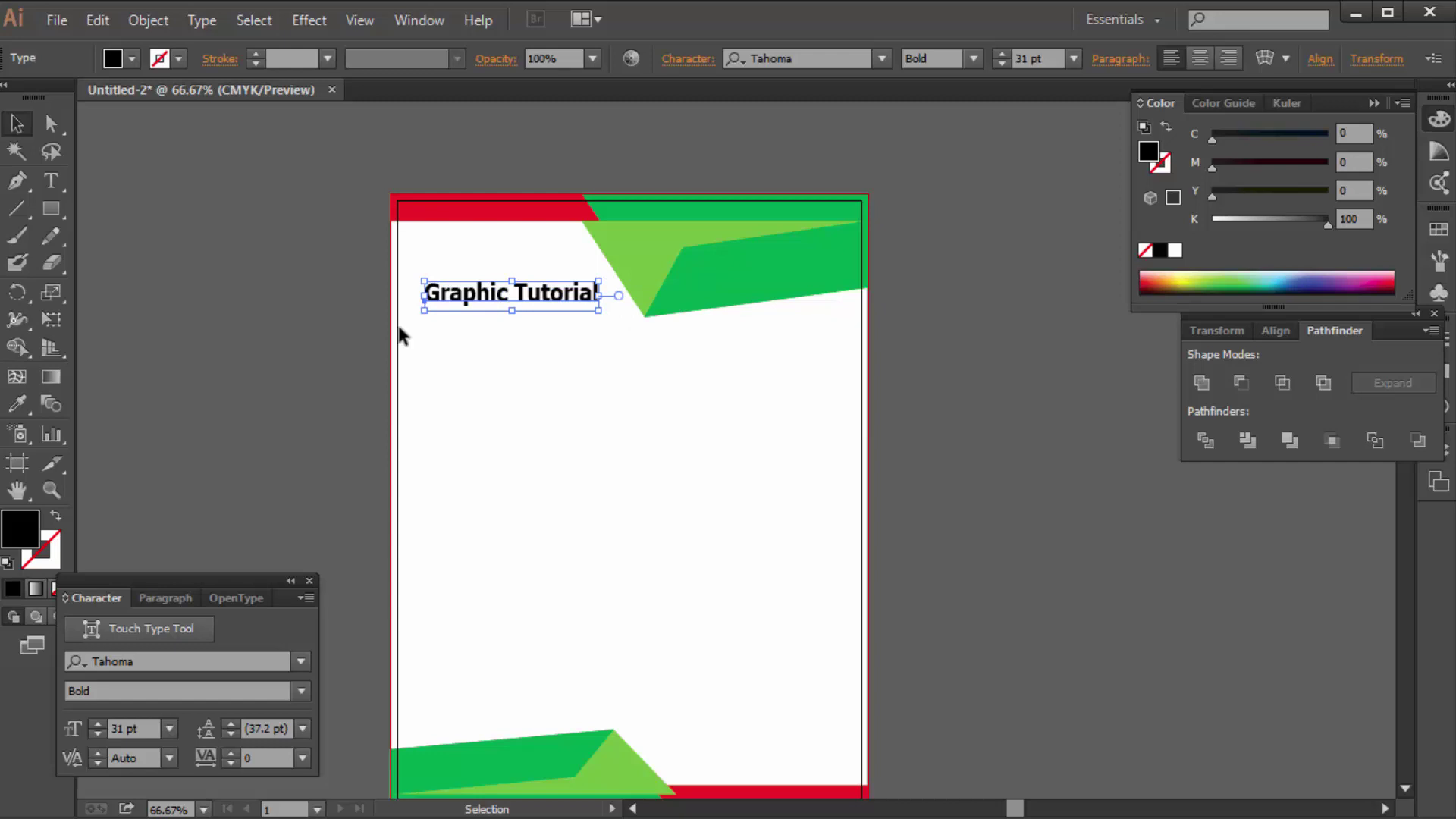
{"action": "left_click", "coordinate": [301, 328]}
{"action": "scroll", "coordinate": [470, 399], "scroll_direction": "down", "scroll_amount": 3}
{"action": "scroll", "coordinate": [500, 403], "scroll_direction": "right", "scroll_amount": 2}
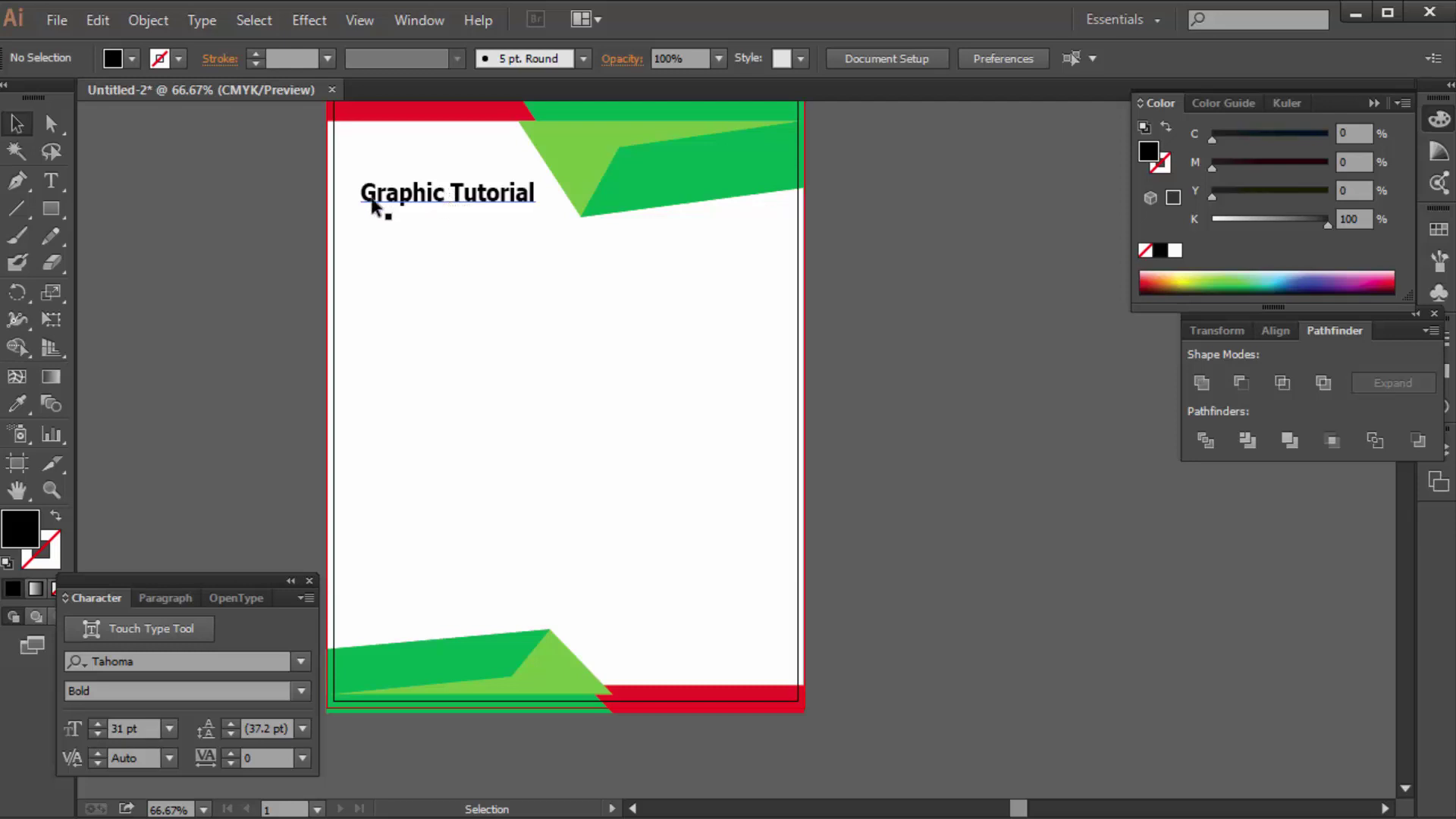
{"action": "left_click", "coordinate": [51, 181]}
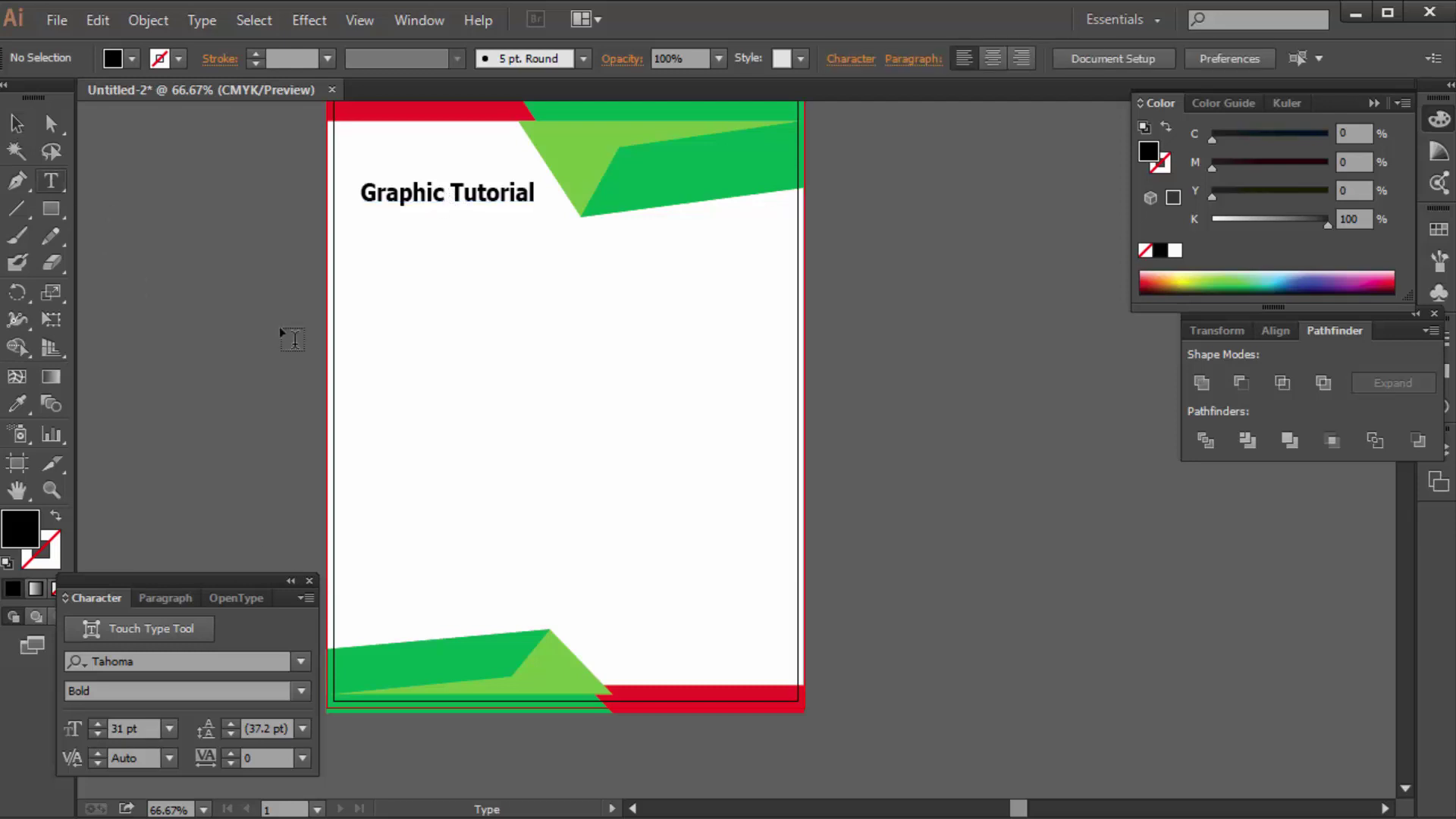
- Type the phone number, e-mail address and 'Street Address Hear' on three lines above the bottom banner
{"action": "left_click", "coordinate": [654, 602]}
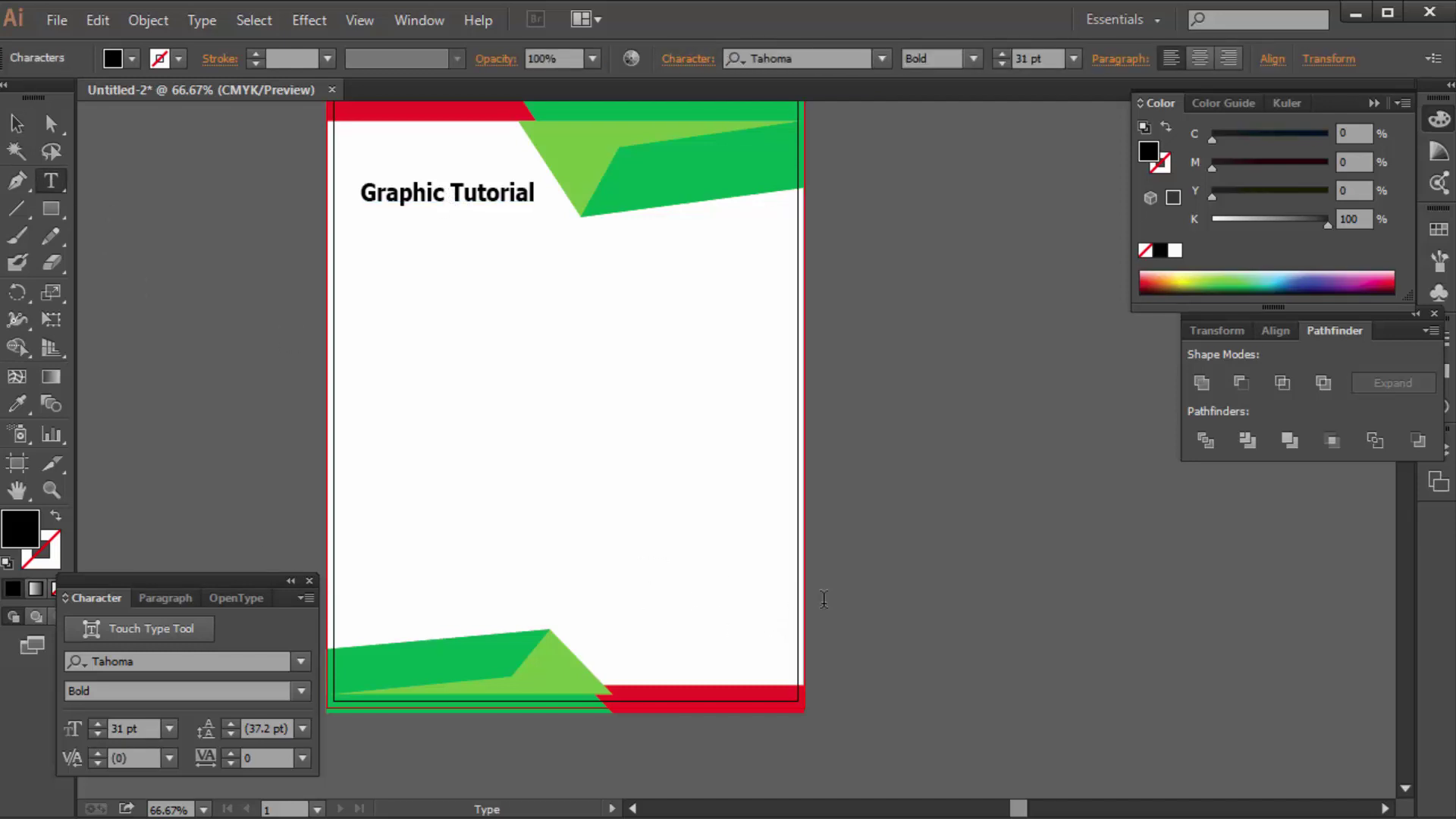
{"action": "key", "text": "Escape"}
{"action": "left_click", "coordinate": [619, 602]}
{"action": "type", "text": "+ "}
{"action": "type", "text": "789"}
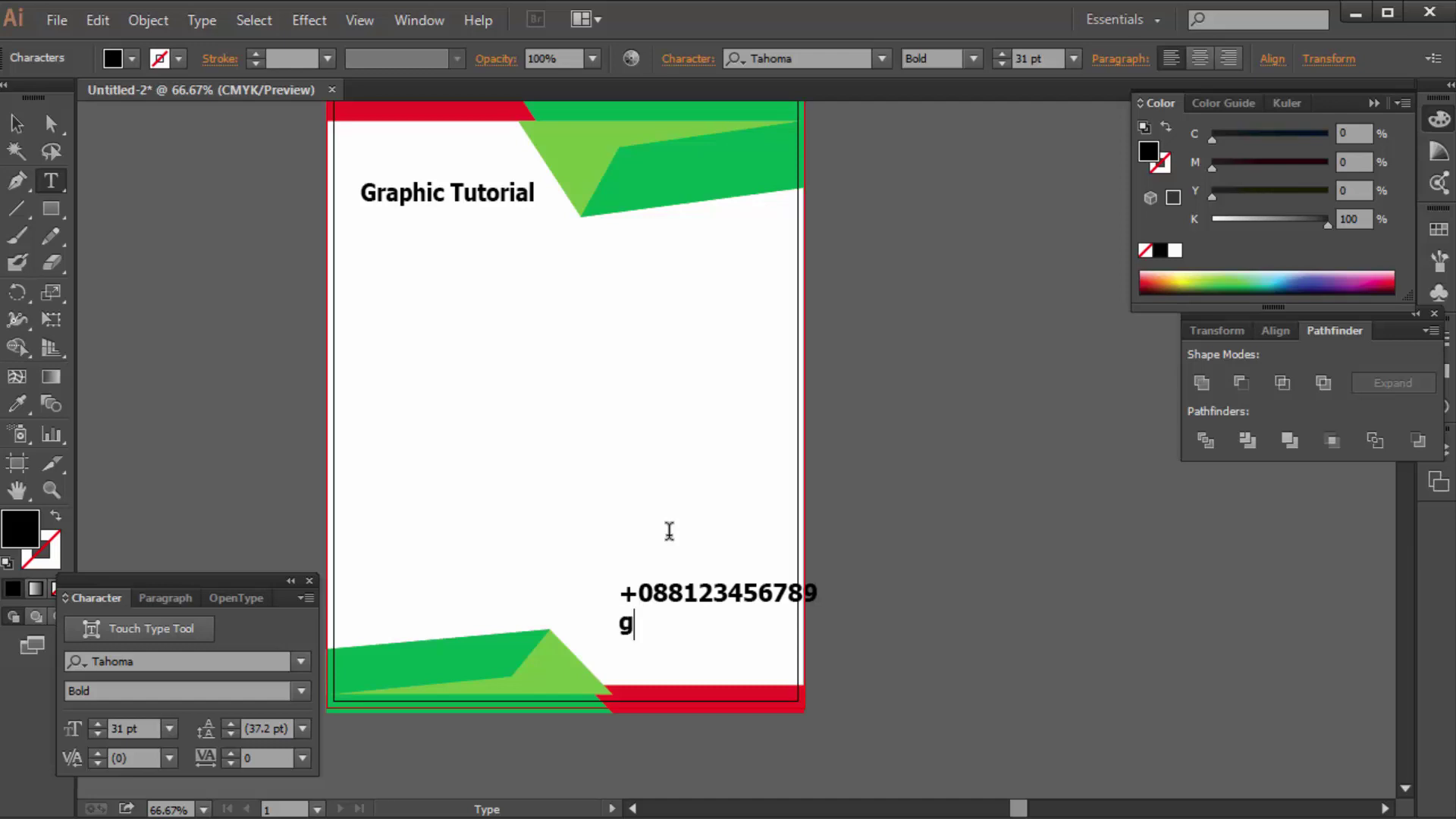
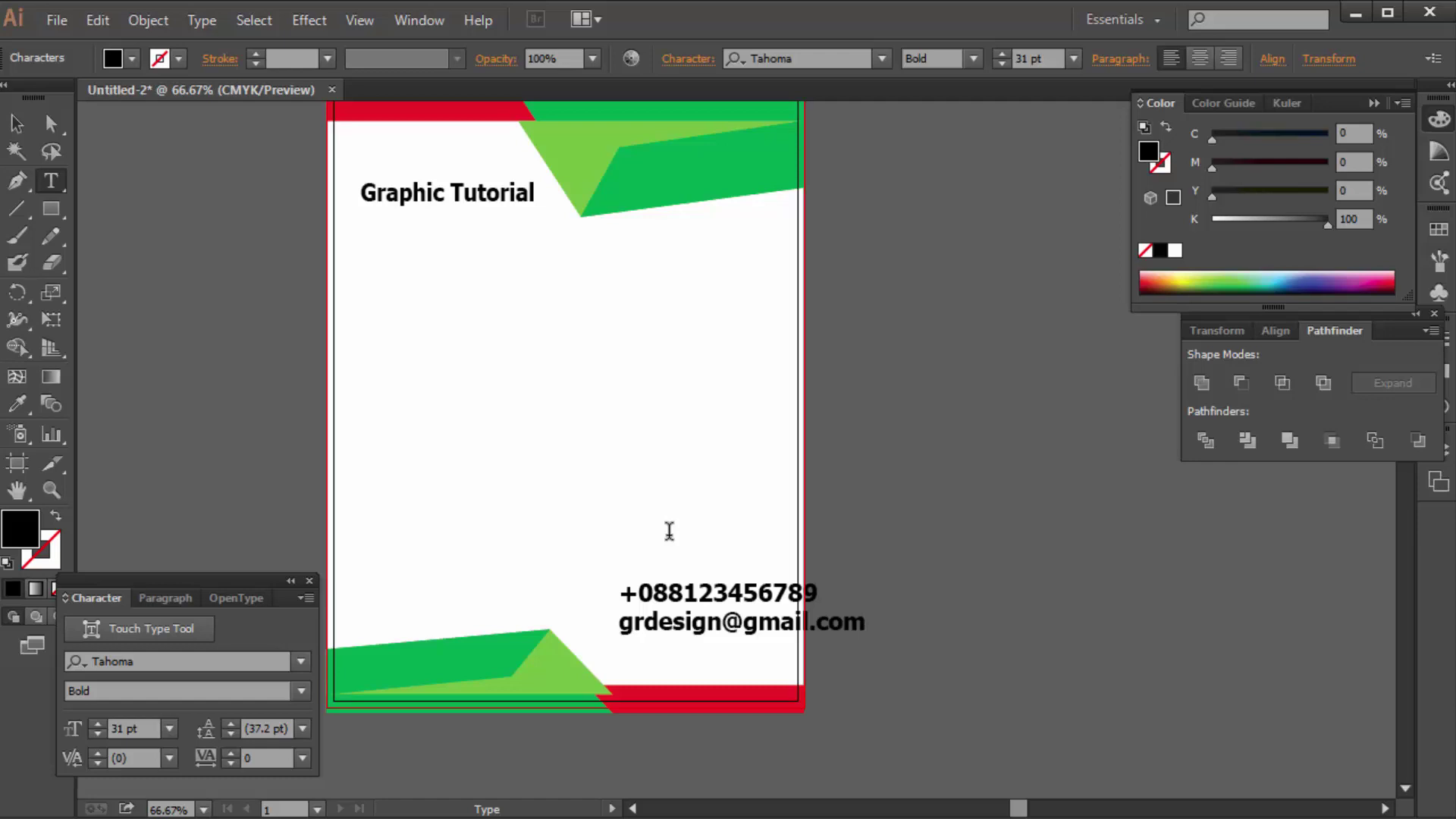
{"action": "type", "text": "ter"}
{"action": "type", "text": "e"}
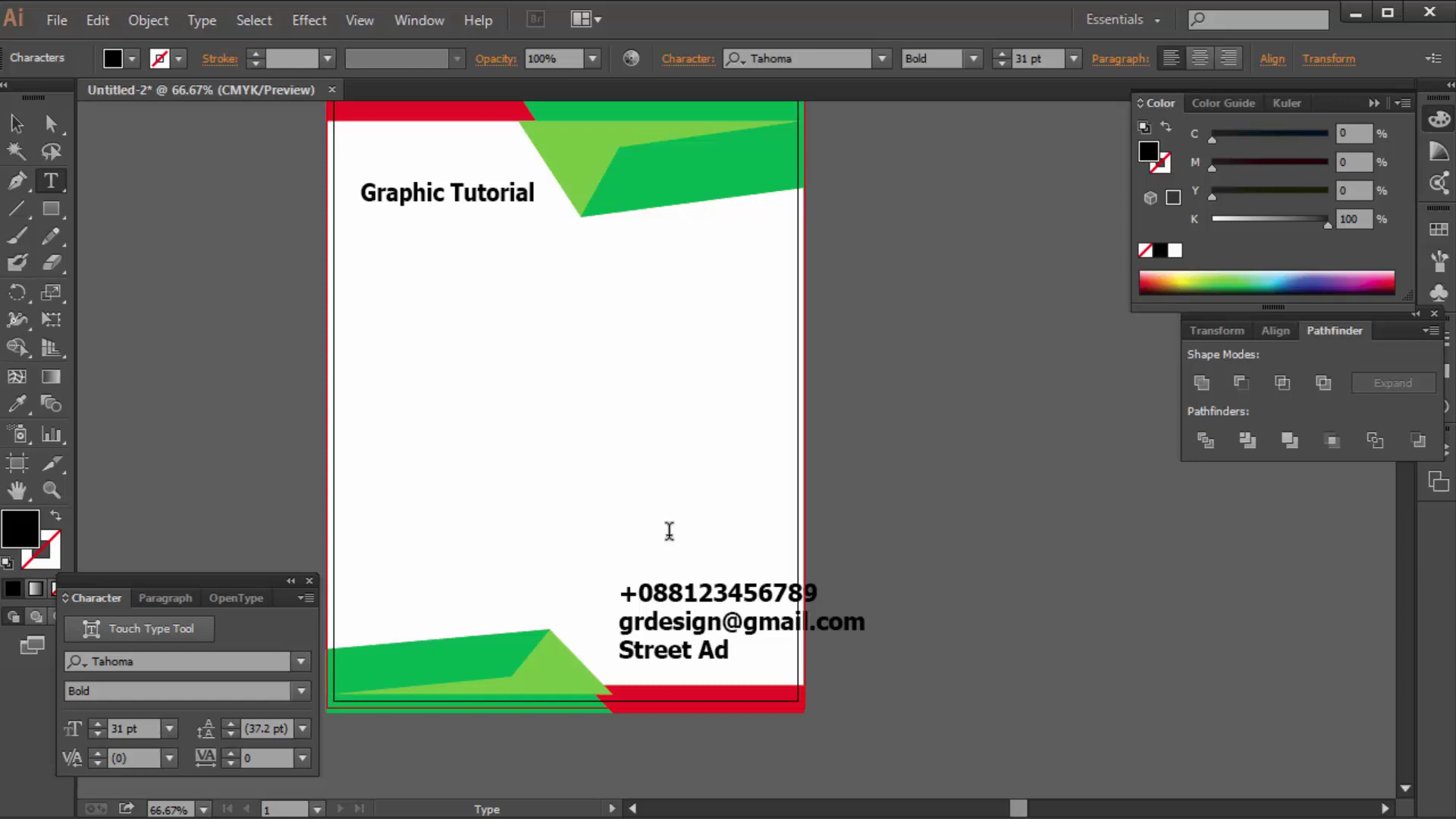
{"action": "type", "text": "He"}
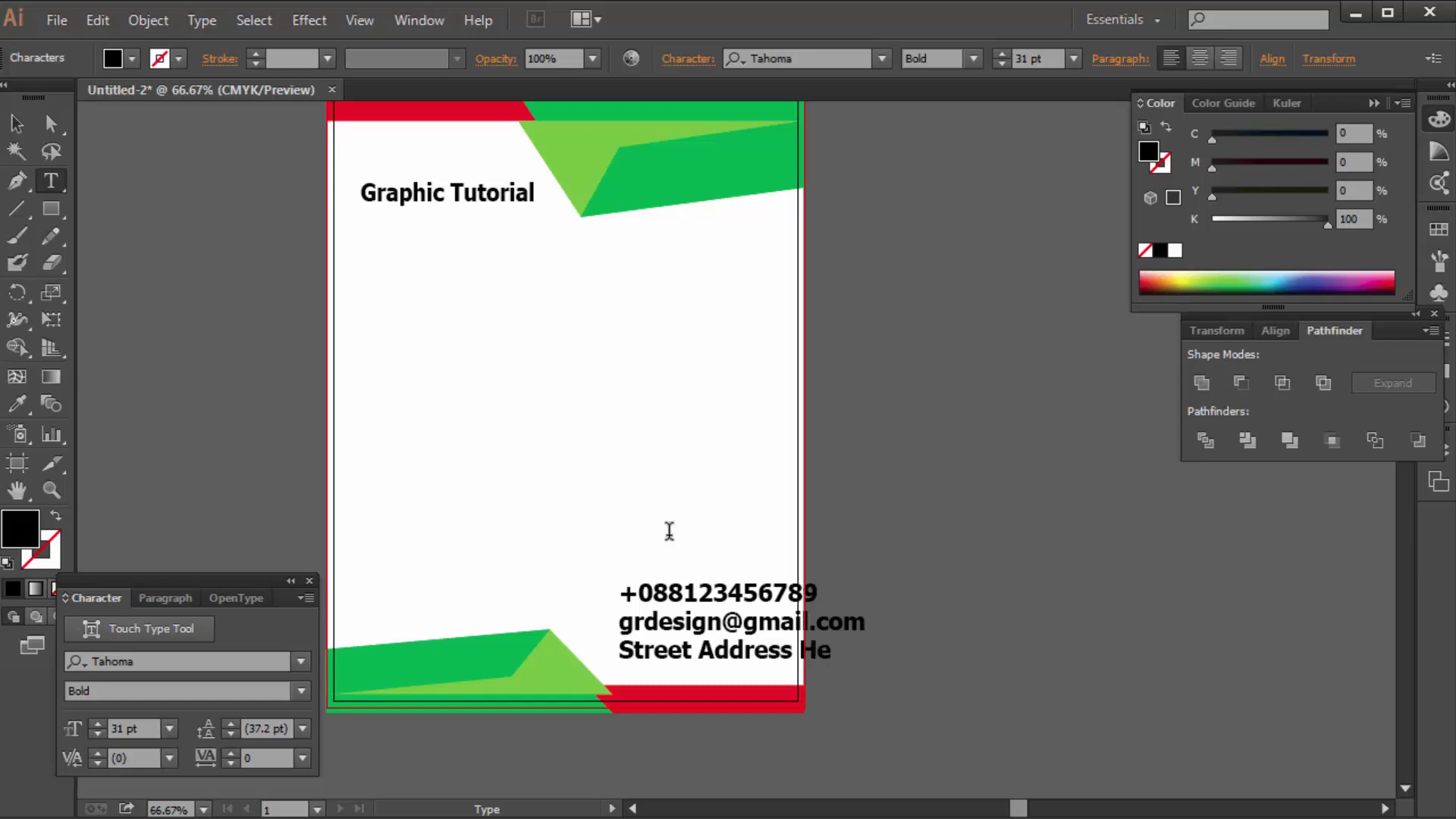
{"action": "key", "text": "ctrl+a"}
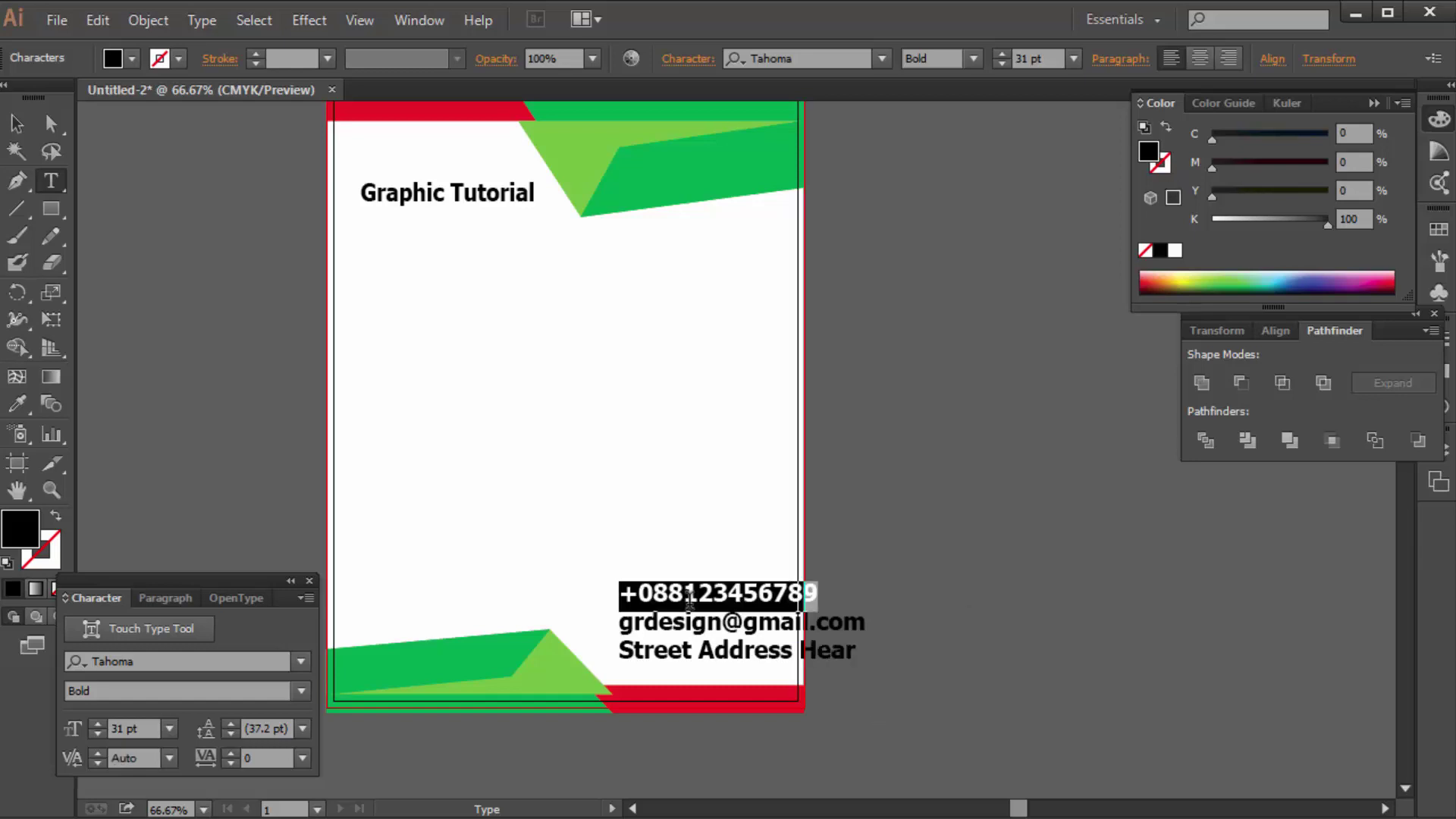
- Make the contact text Tahoma Regular and reduce its size to 17 pt
{"action": "left_click", "coordinate": [98, 733]}
{"action": "left_click", "coordinate": [97, 733]}
{"action": "left_click", "coordinate": [97, 731]}
{"action": "left_click", "coordinate": [97, 732]}
{"action": "left_click", "coordinate": [297, 691]}
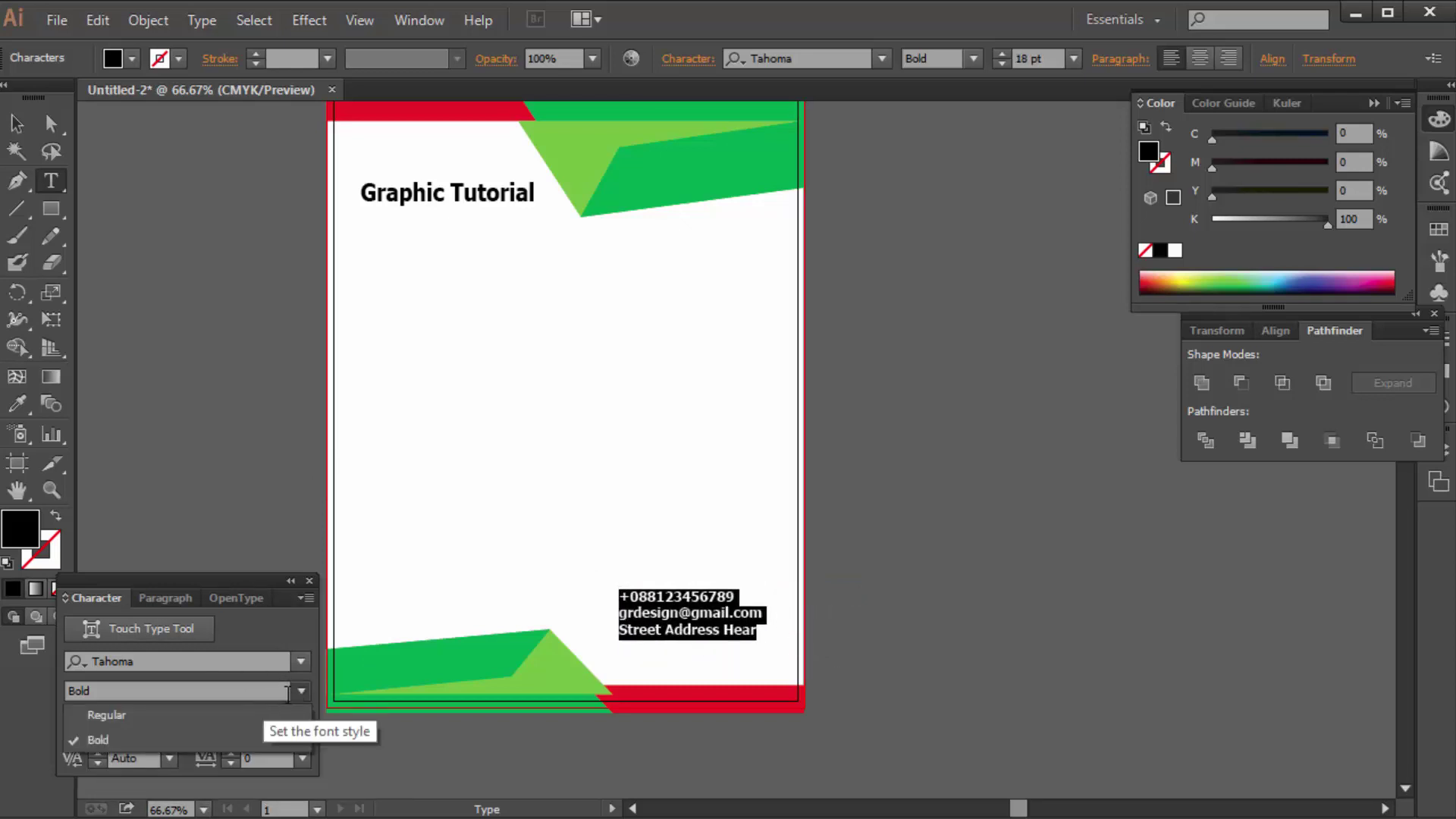
{"action": "left_click", "coordinate": [136, 716]}
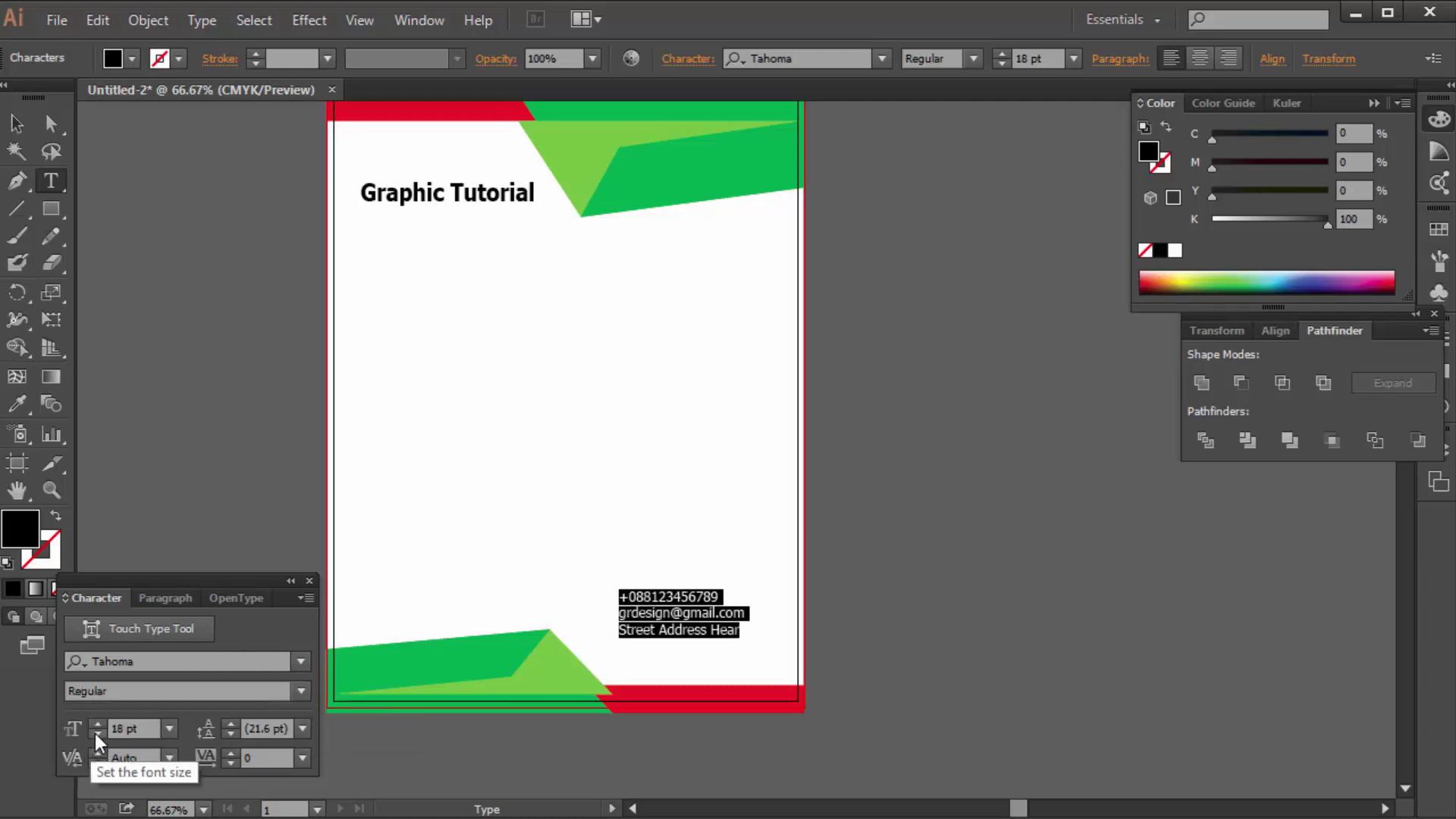
{"action": "left_click", "coordinate": [96, 734]}
- Shrink the contact block to 15 pt and move it into the bottom-right corner above the red footer
{"action": "left_click", "coordinate": [18, 124]}
{"action": "left_click_drag", "start_coordinate": [667, 613], "coordinate": [681, 659]}
{"action": "left_click", "coordinate": [97, 734]}
{"action": "left_click_drag", "start_coordinate": [694, 666], "coordinate": [714, 666]}
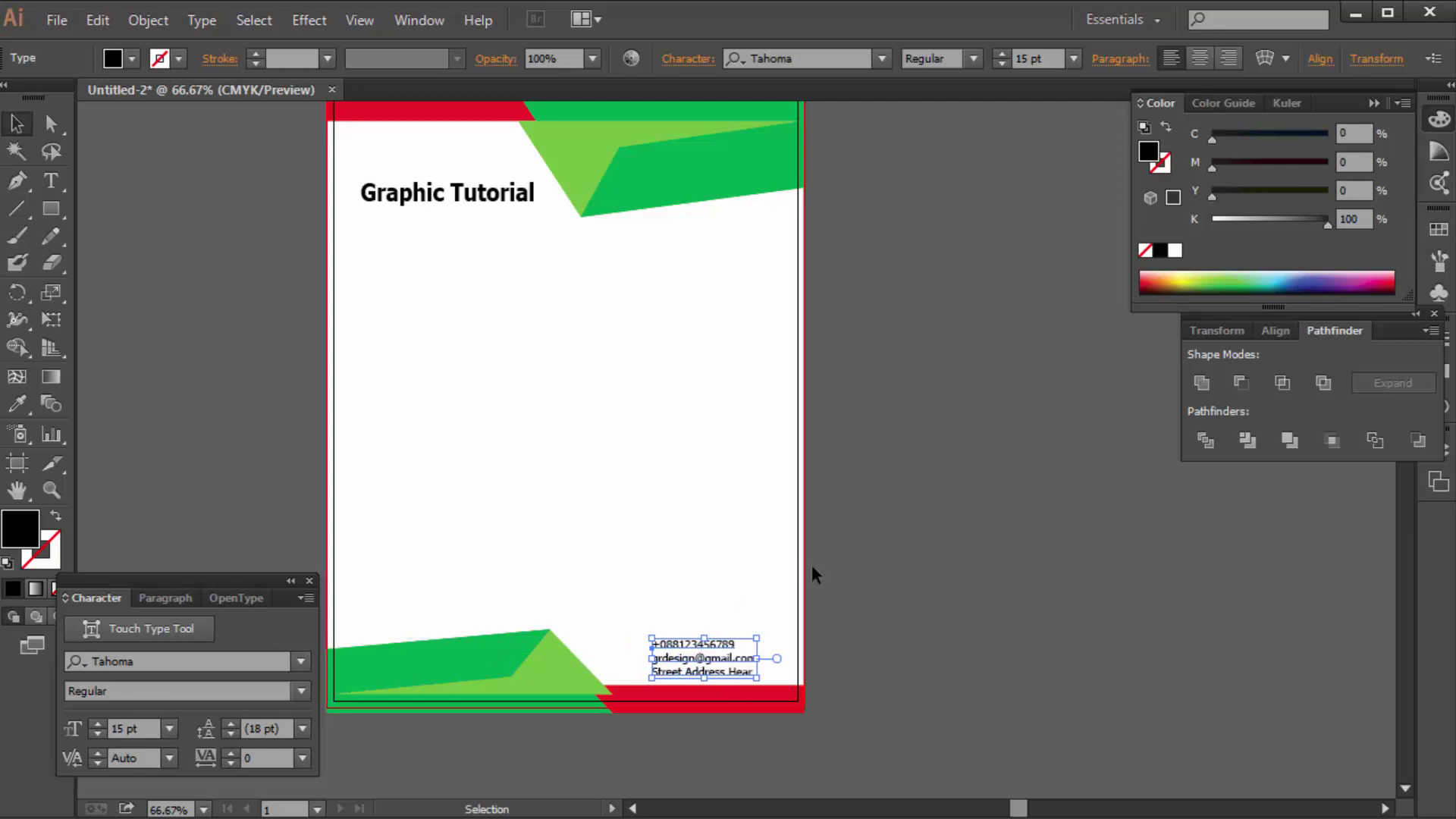
{"action": "left_click", "coordinate": [1003, 500]}
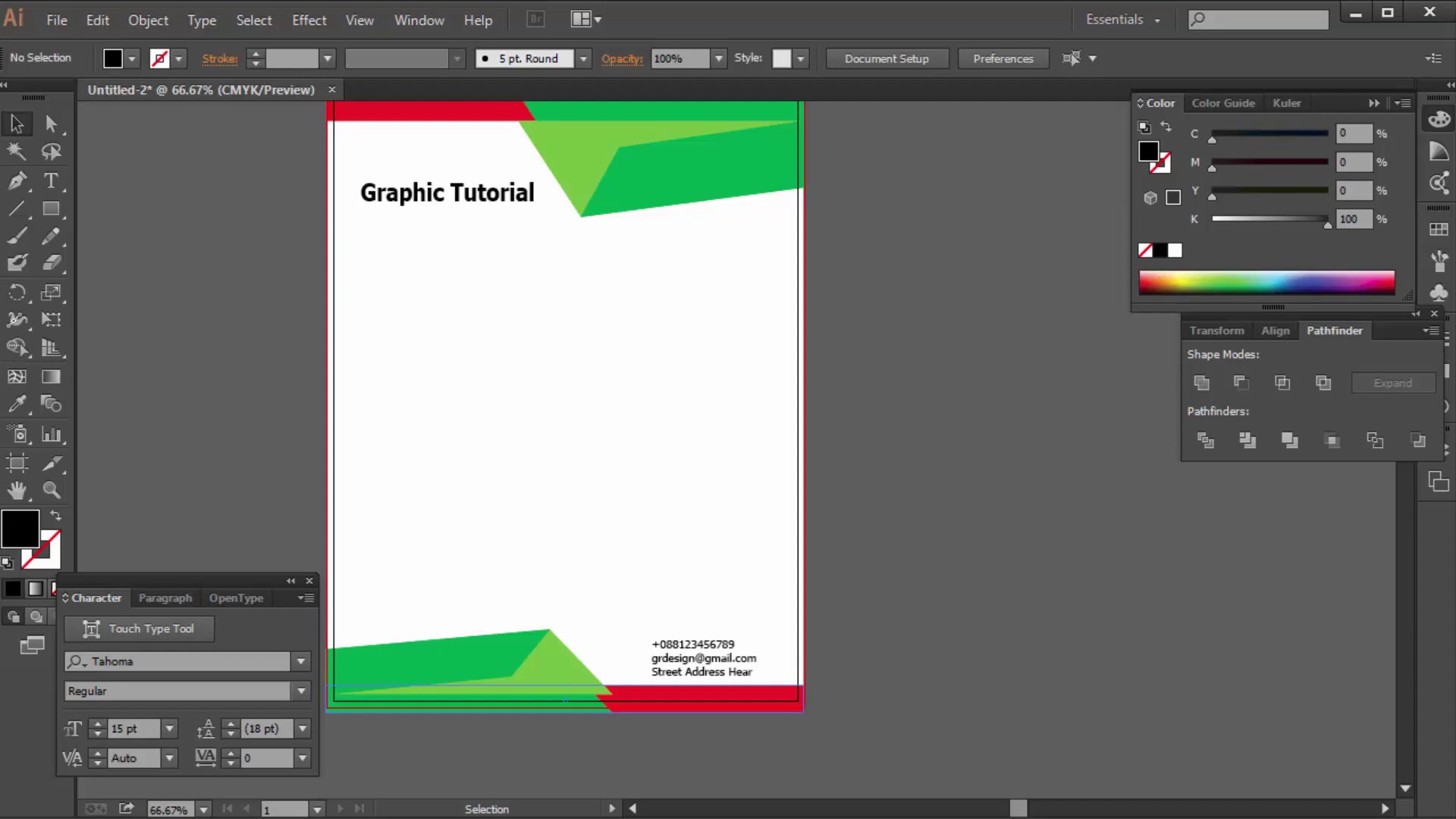
{"action": "left_click", "coordinate": [708, 568], "text": "ctrl"}
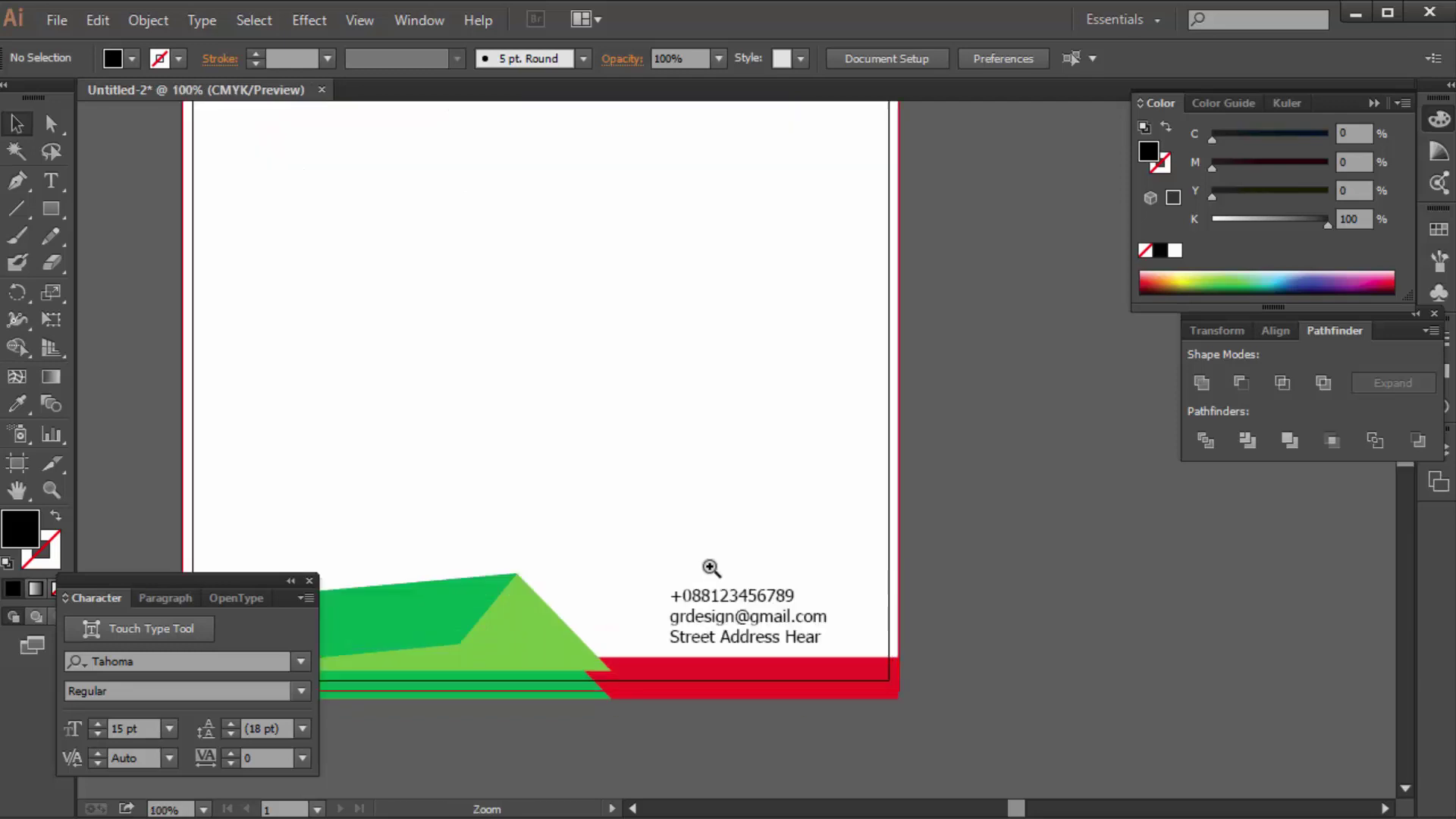
{"action": "mouse_move", "coordinate": [709, 569]}
{"action": "left_mouse_down"}
{"action": "mouse_move", "coordinate": [627, 510]}
{"action": "mouse_move", "coordinate": [790, 455]}
{"action": "left_mouse_up"}
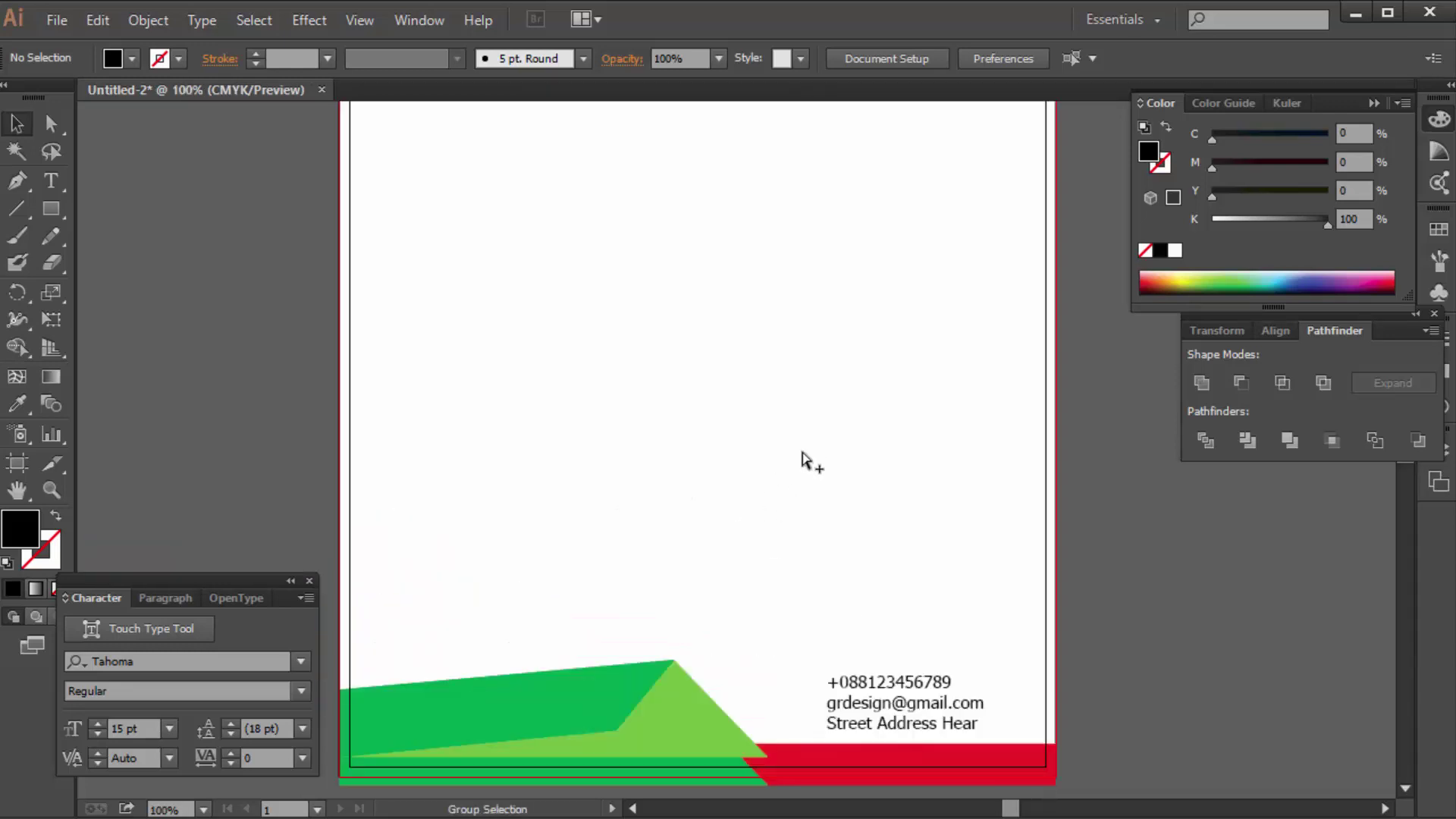
{"action": "key", "text": "ctrl+minus"}
{"action": "left_click_drag", "start_coordinate": [698, 463], "coordinate": [668, 381]}
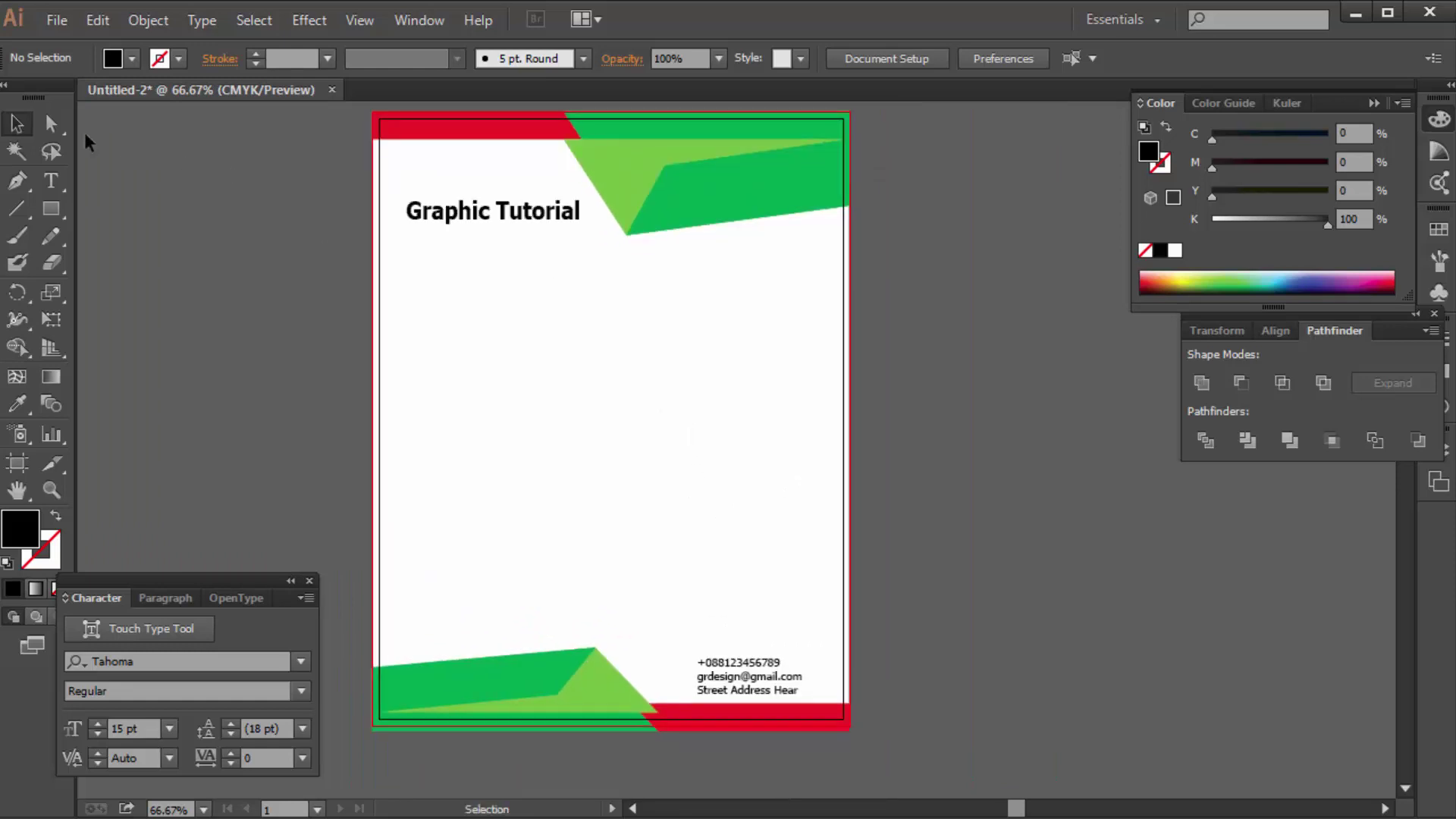
{"action": "left_click", "coordinate": [53, 20]}
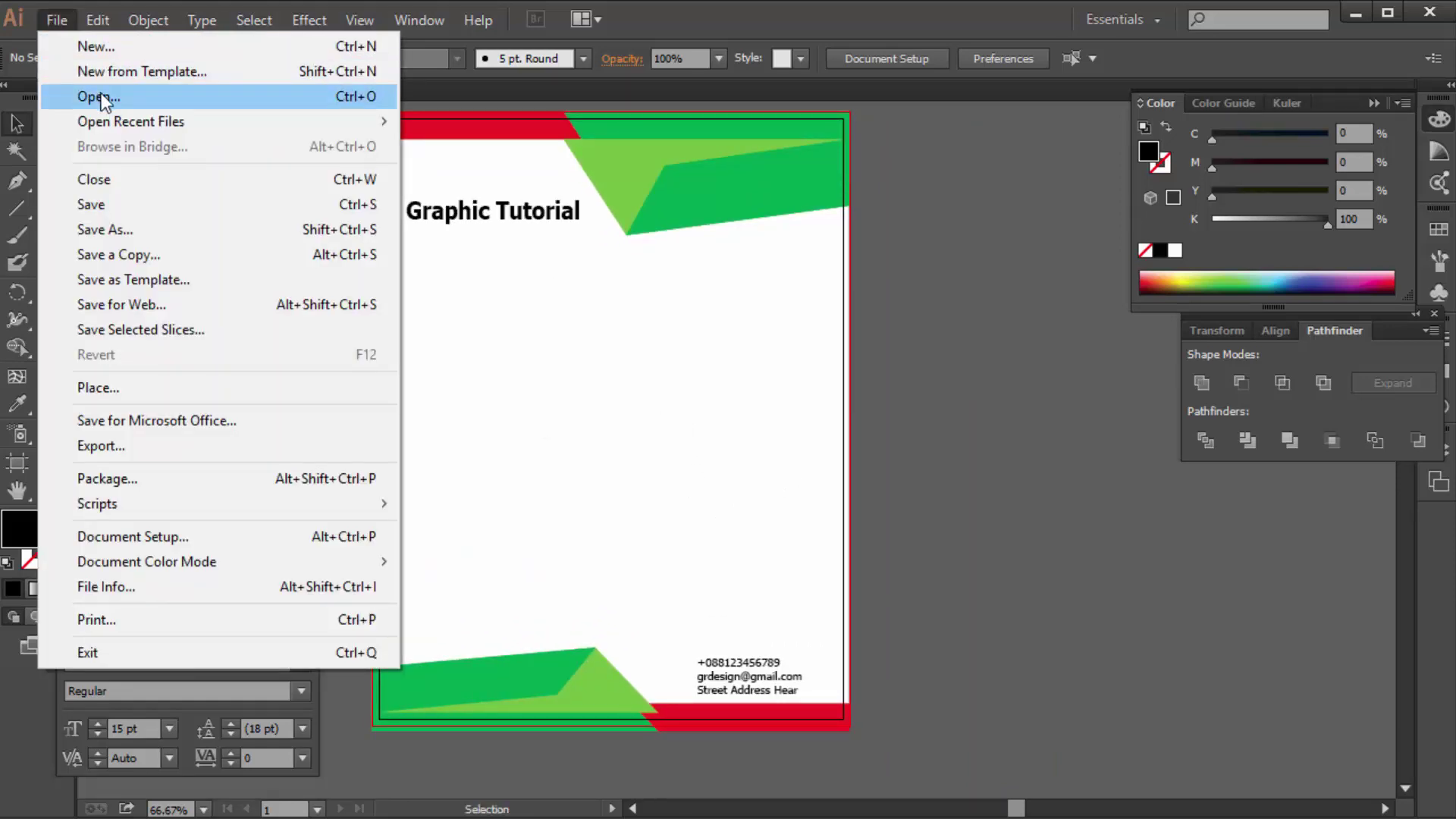
- Open All Icon [Converted].ai and drag its three contact icons onto the flyer
{"action": "left_click", "coordinate": [103, 97]}
{"action": "double_click", "coordinate": [267, 179]}
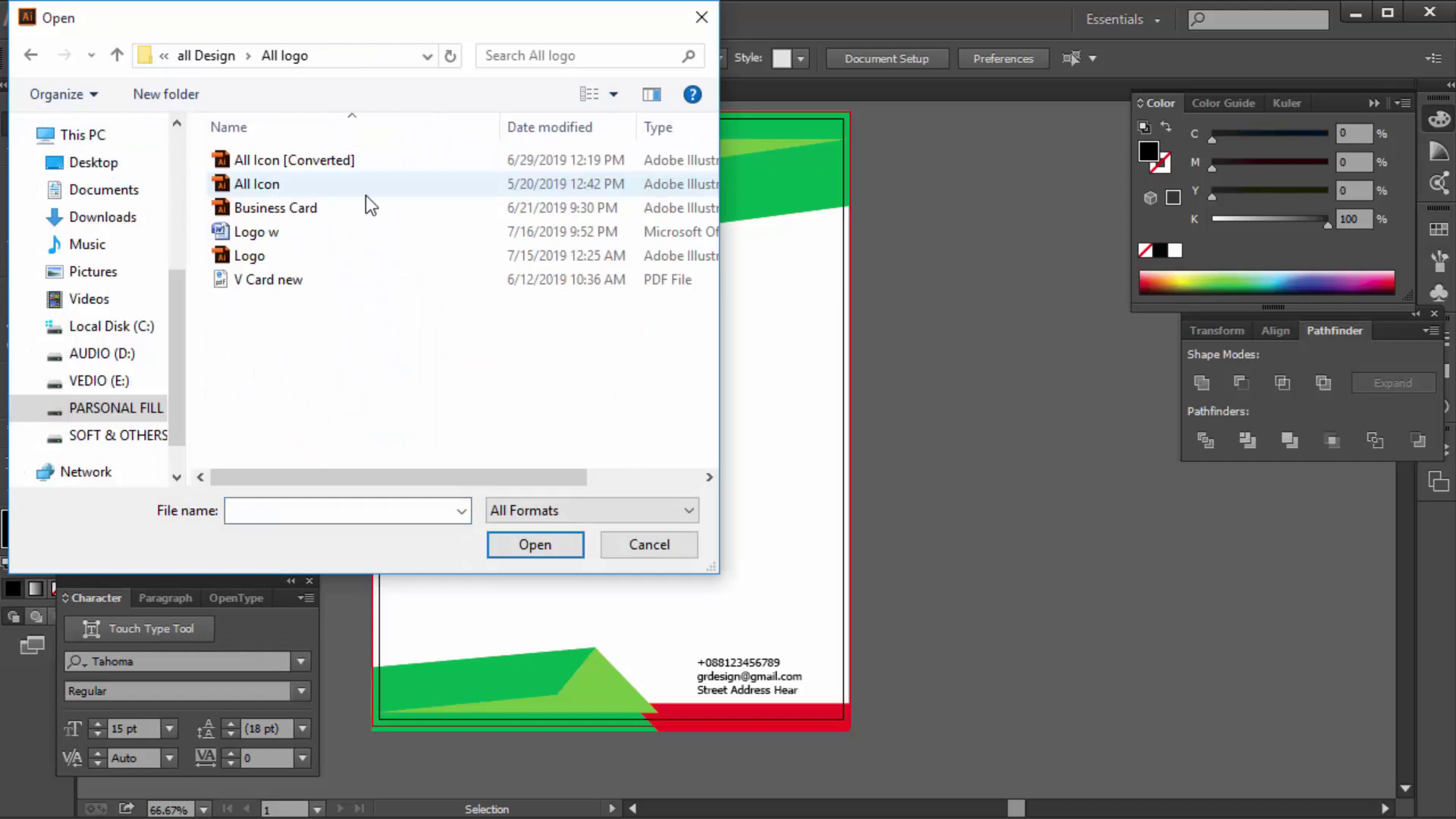
{"action": "double_click", "coordinate": [292, 161]}
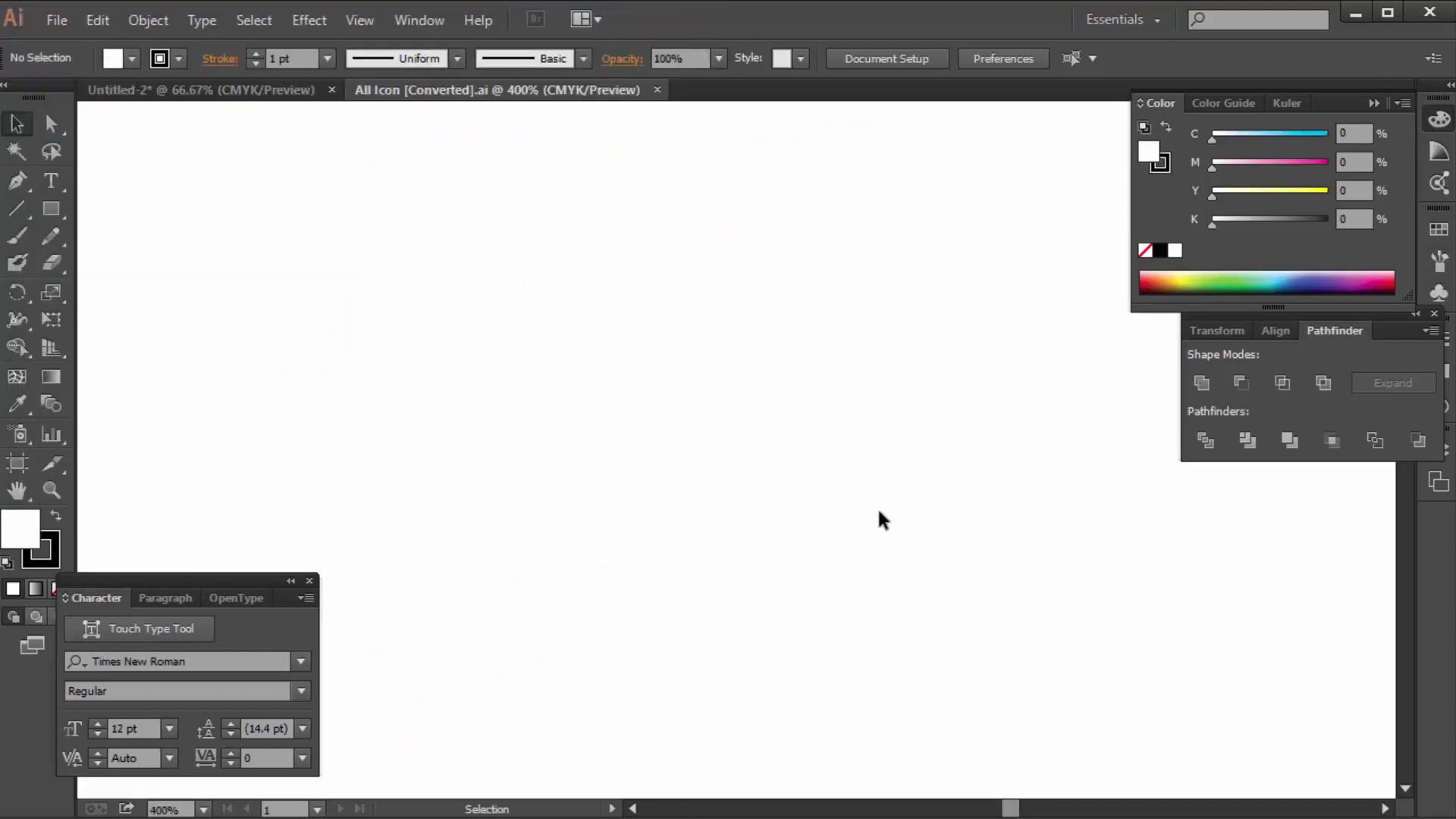
{"action": "key", "text": "a"}
{"action": "left_click_drag", "start_coordinate": [986, 467], "coordinate": [862, 238]}
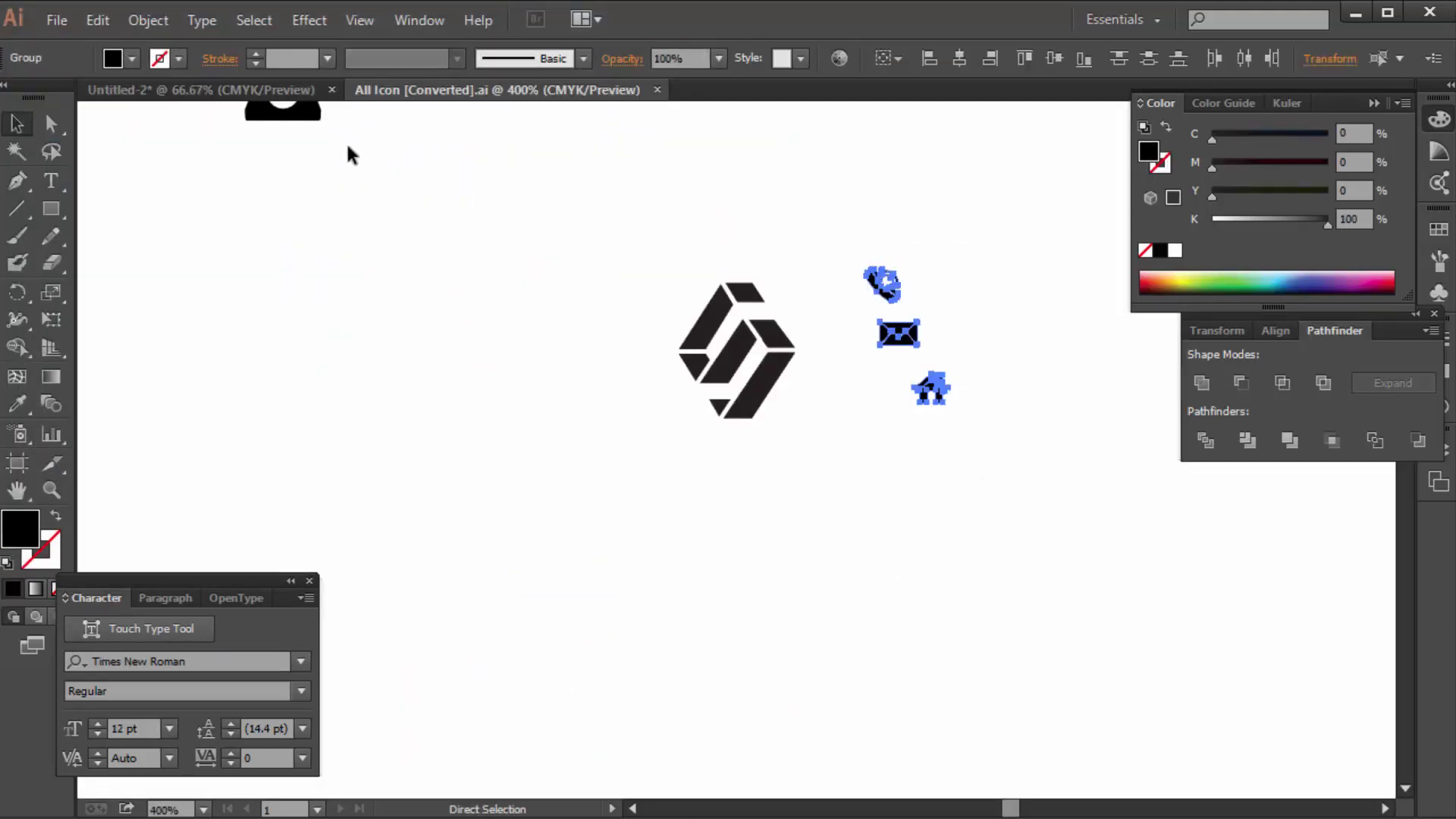
{"action": "key", "text": "v"}
{"action": "left_click_drag", "start_coordinate": [898, 333], "coordinate": [734, 451]}
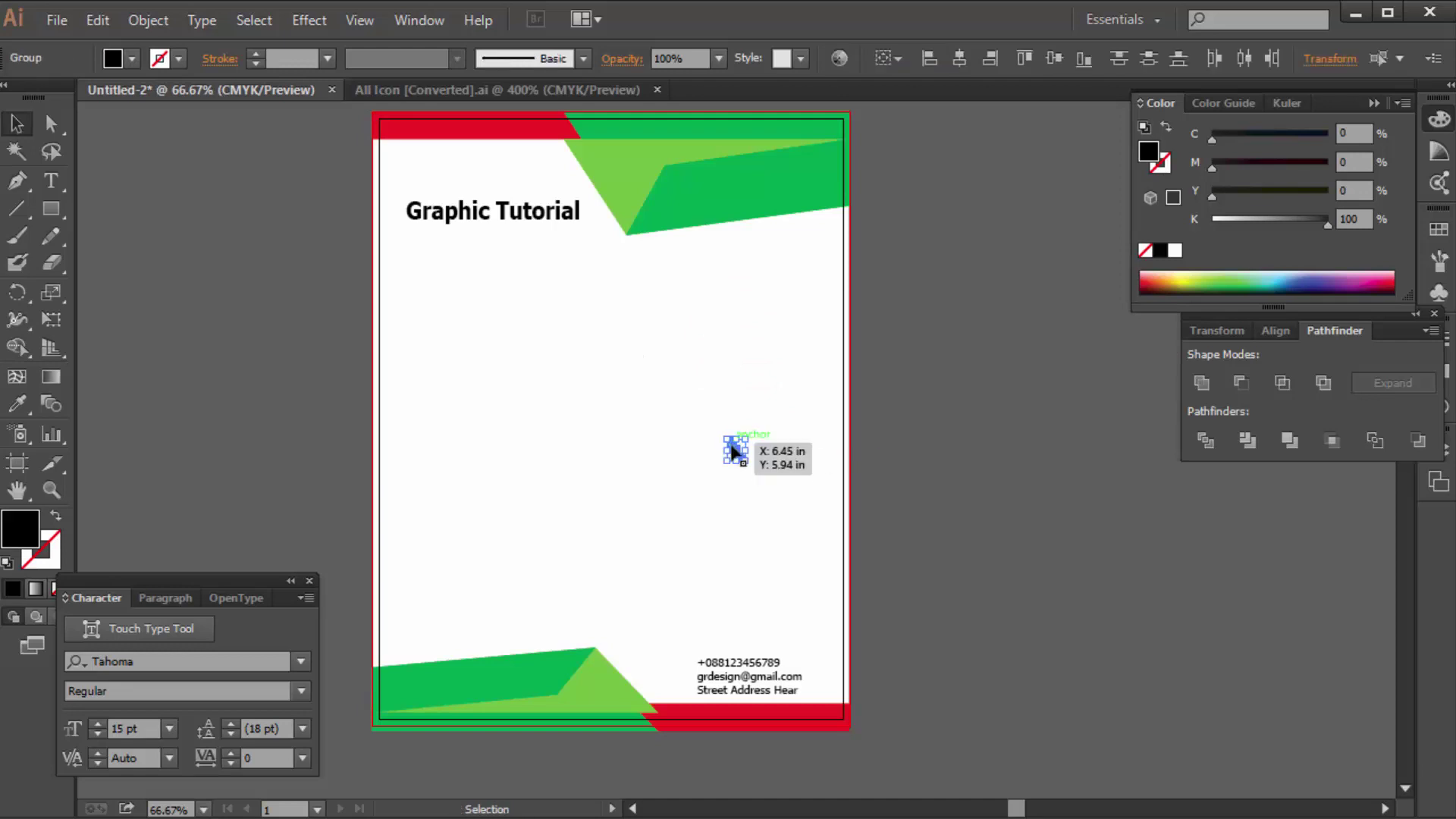
{"action": "left_click_drag", "start_coordinate": [735, 451], "coordinate": [682, 667]}
- Place the house, envelope and phone icons beside their matching contact lines
{"action": "key", "text": "z"}
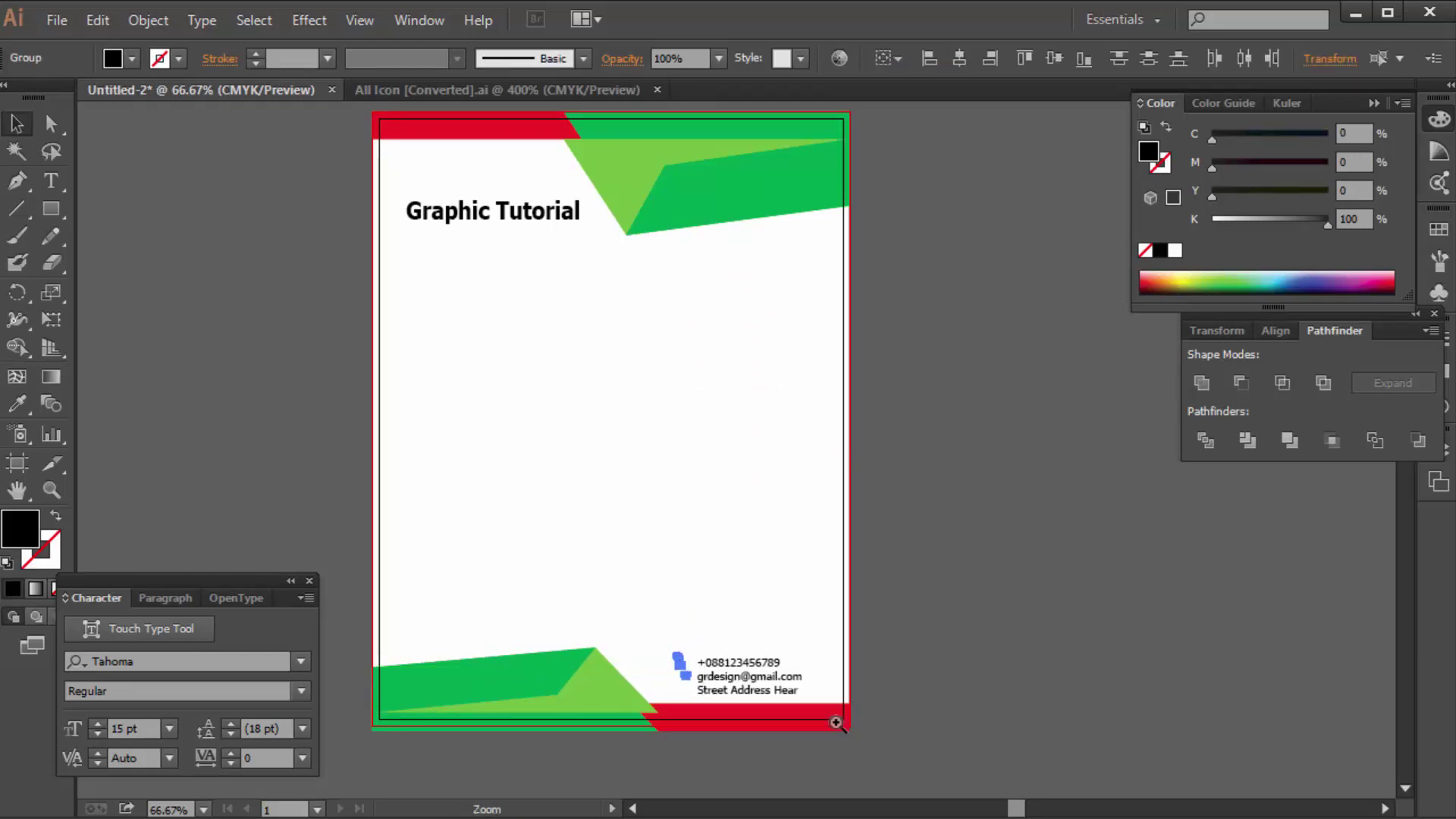
{"action": "left_click_drag", "start_coordinate": [836, 722], "coordinate": [667, 636]}
{"action": "key", "text": "v"}
{"action": "left_click", "coordinate": [1327, 653]}
{"action": "left_click_drag", "start_coordinate": [332, 429], "coordinate": [331, 502]}
{"action": "left_click_drag", "start_coordinate": [307, 383], "coordinate": [335, 432]}
{"action": "left_click_drag", "start_coordinate": [292, 333], "coordinate": [338, 370]}
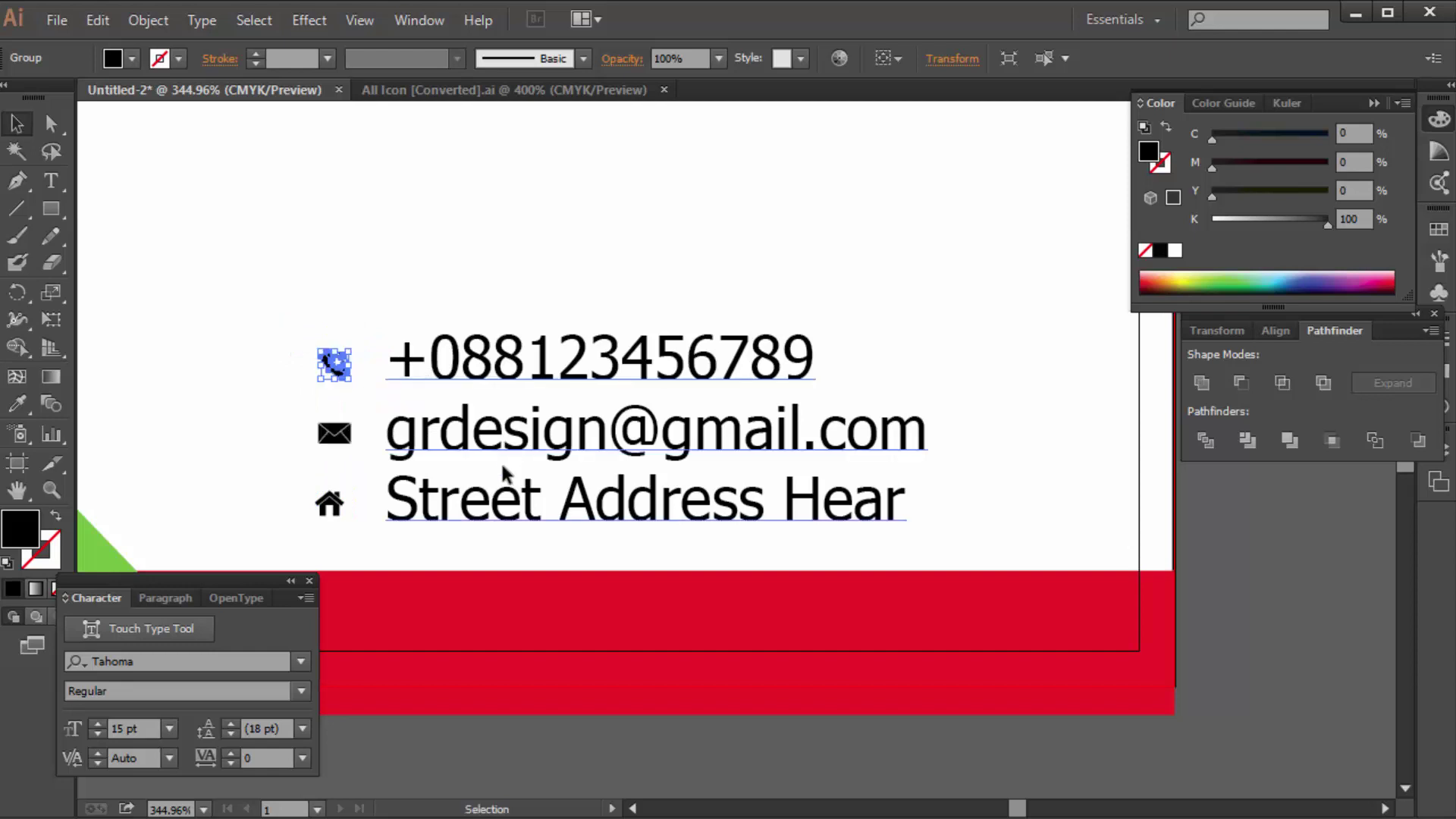
- Shrink the contact text to 14 pt and resize the icon group beside the lines
{"action": "left_click", "coordinate": [505, 473]}
{"action": "left_click", "coordinate": [98, 734]}
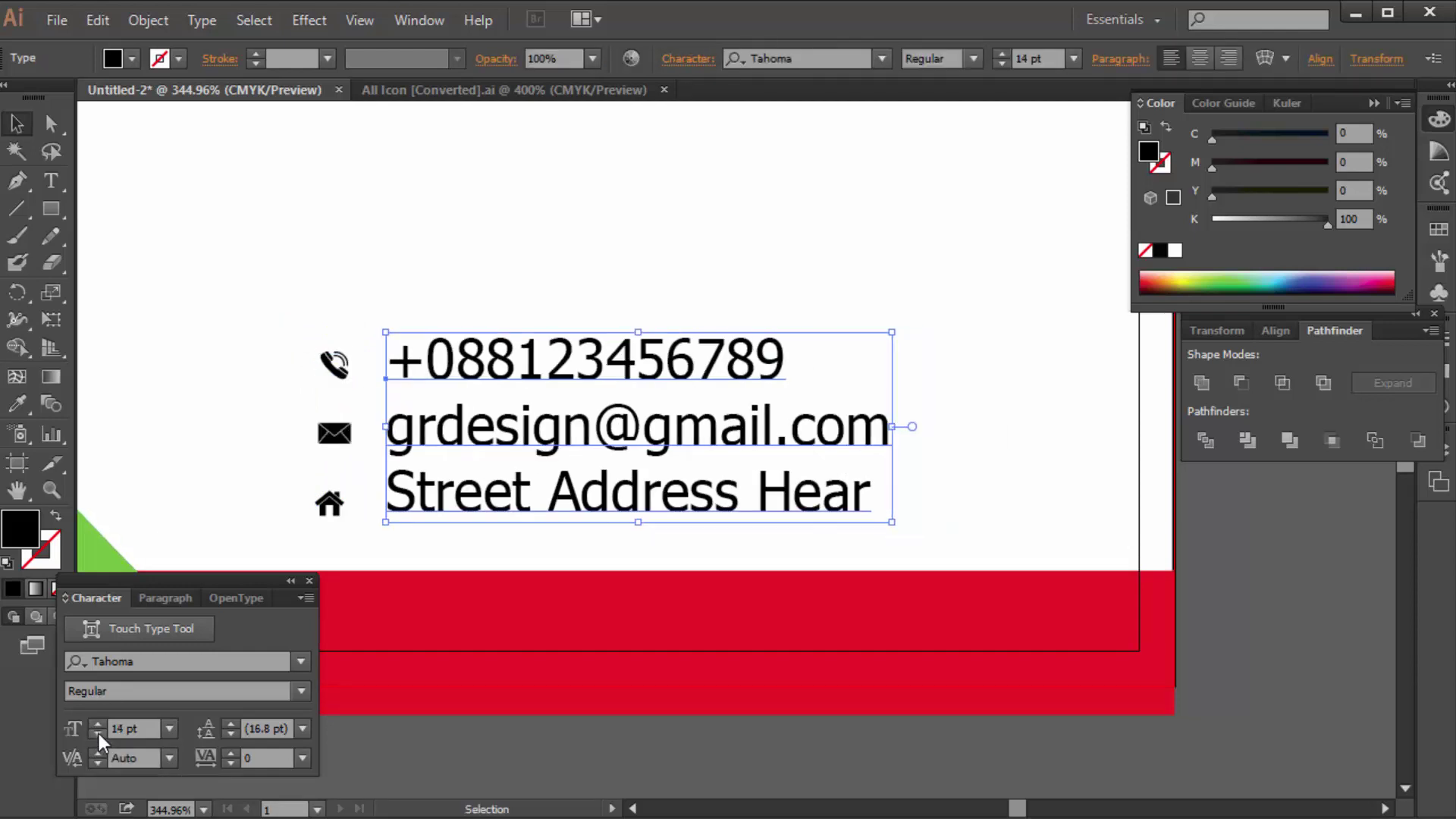
{"action": "left_click", "coordinate": [329, 502]}
{"action": "left_click", "coordinate": [334, 433], "text": "shift"}
{"action": "left_click", "coordinate": [334, 362], "text": "shift"}
{"action": "left_click_drag", "start_coordinate": [338, 348], "coordinate": [338, 316]}
{"action": "left_click_drag", "start_coordinate": [331, 499], "coordinate": [346, 464]}
- Move the envelope and phone icons level with their lines, then select all three icons
{"action": "left_click_drag", "start_coordinate": [342, 404], "coordinate": [345, 428]}
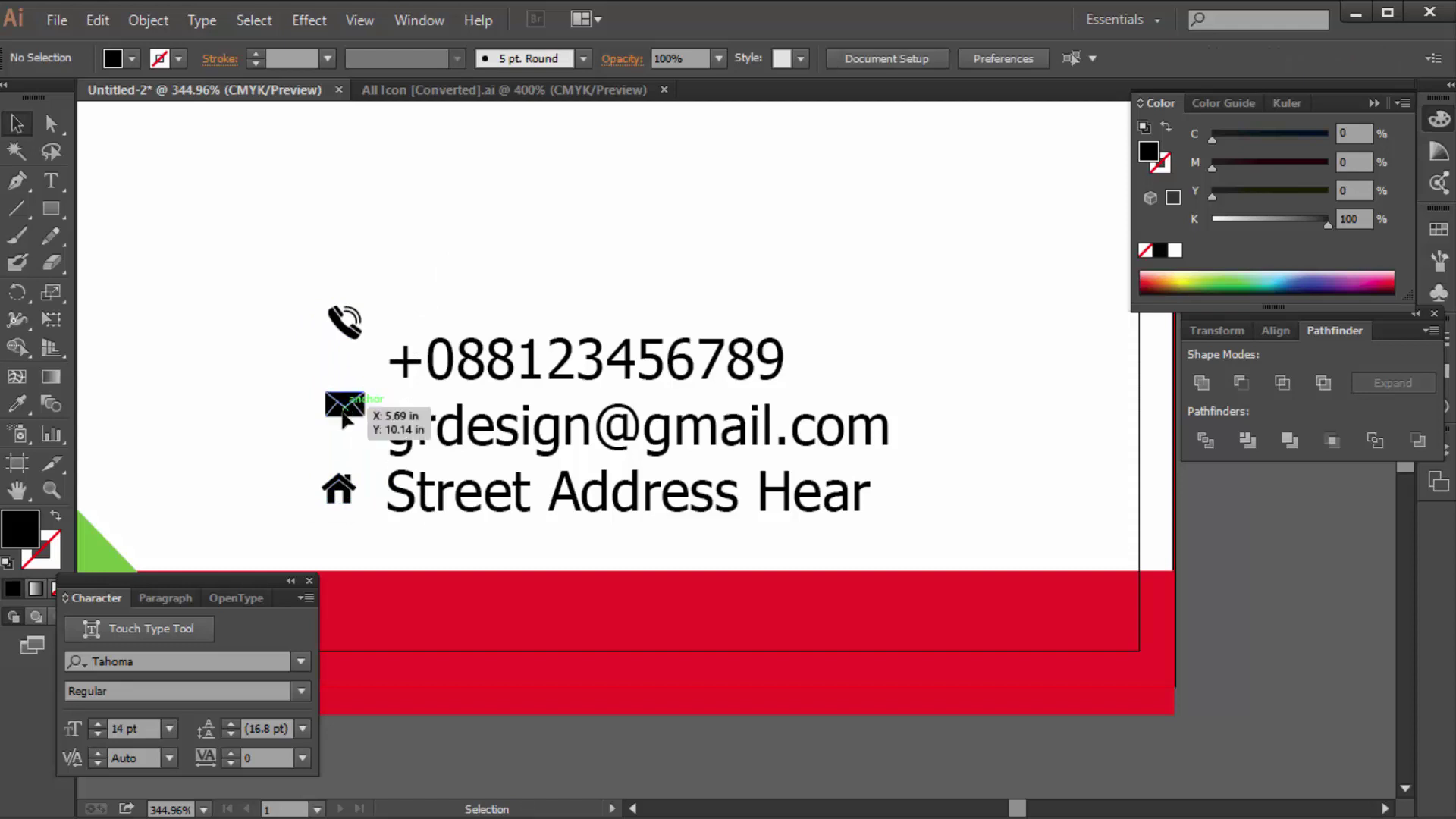
{"action": "left_click_drag", "start_coordinate": [345, 320], "coordinate": [345, 356]}
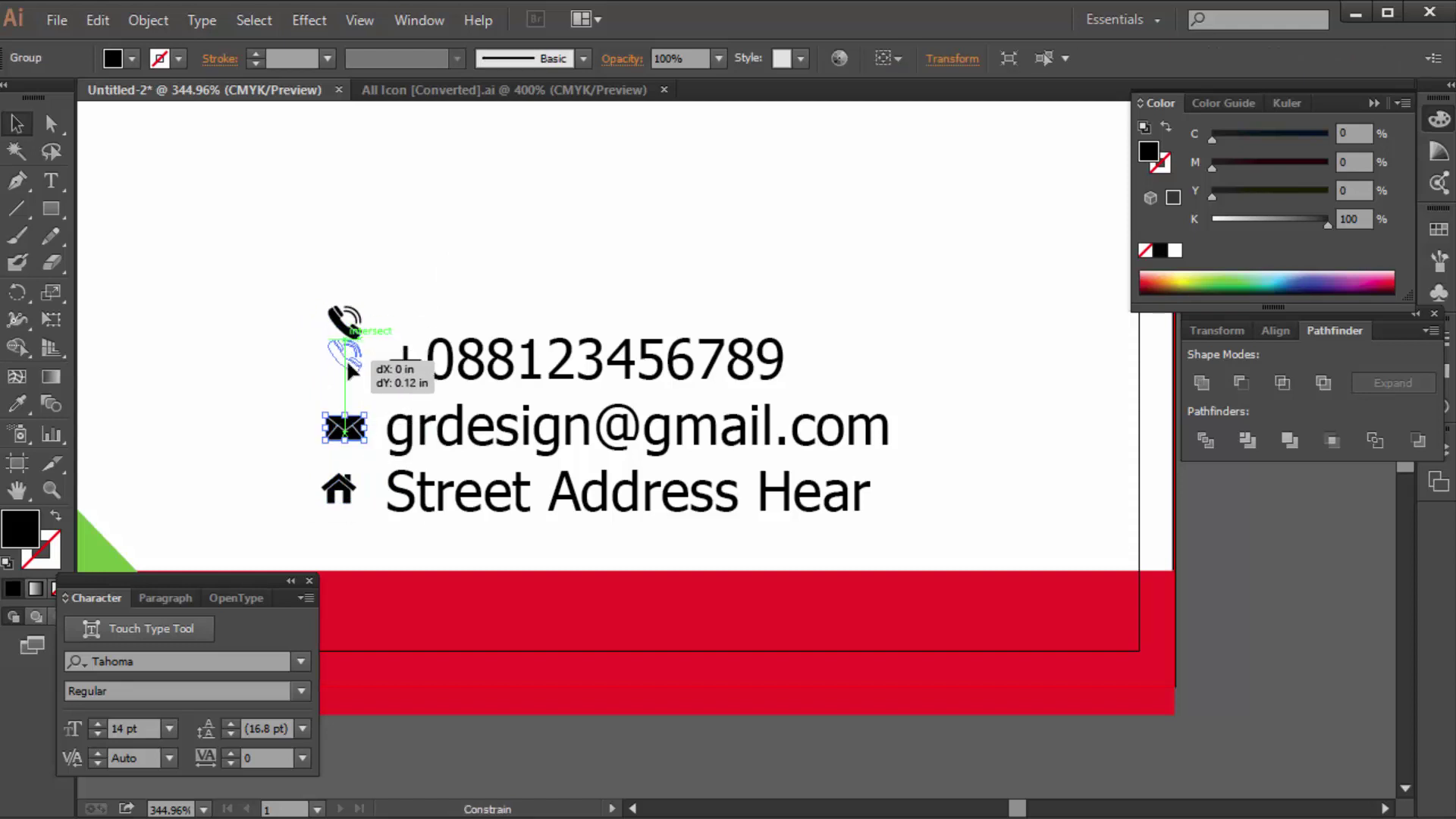
{"action": "left_click", "coordinate": [340, 500]}
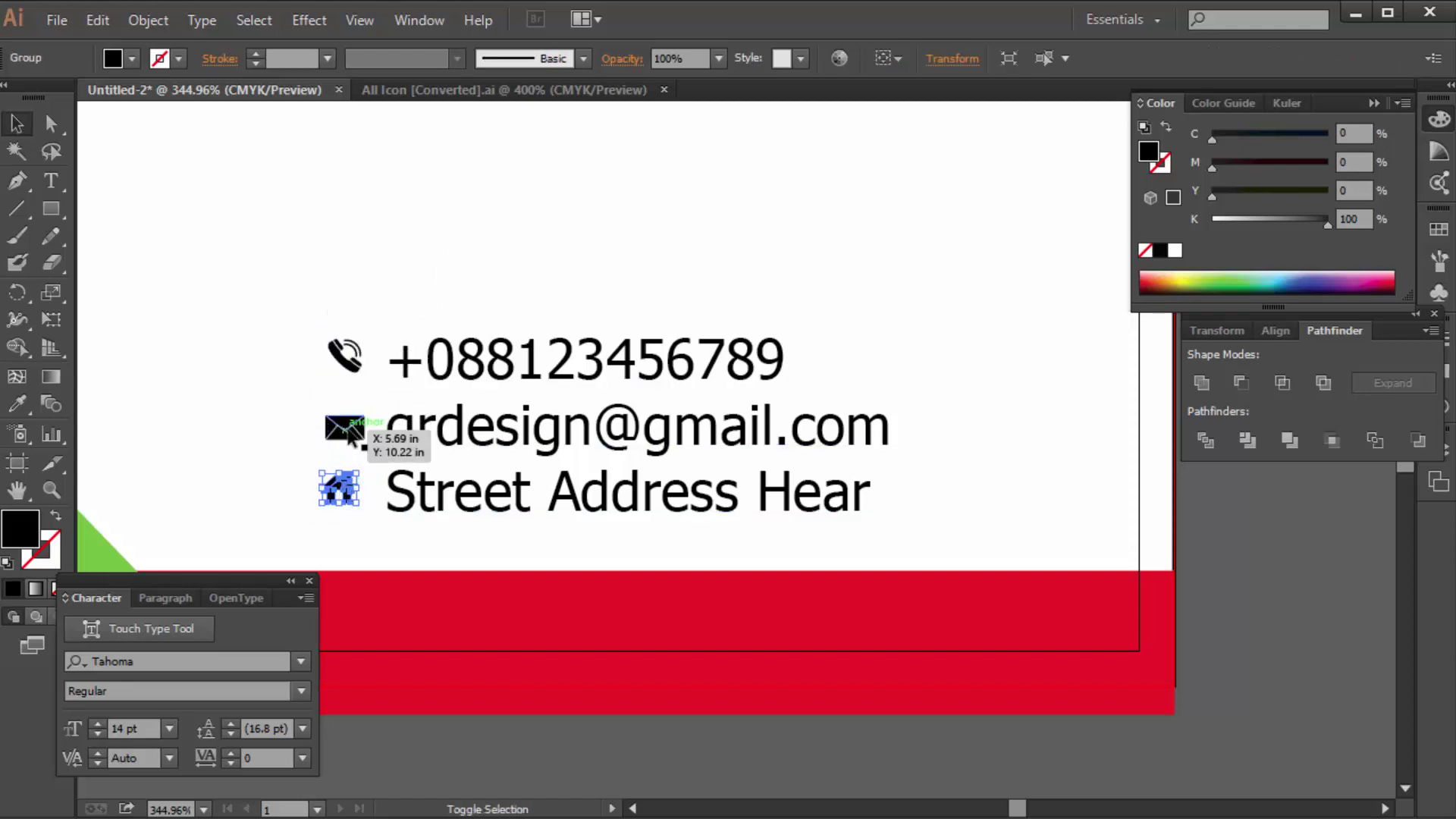
{"action": "left_click", "coordinate": [344, 427], "text": "shift"}
{"action": "left_click", "coordinate": [346, 363], "text": "shift"}
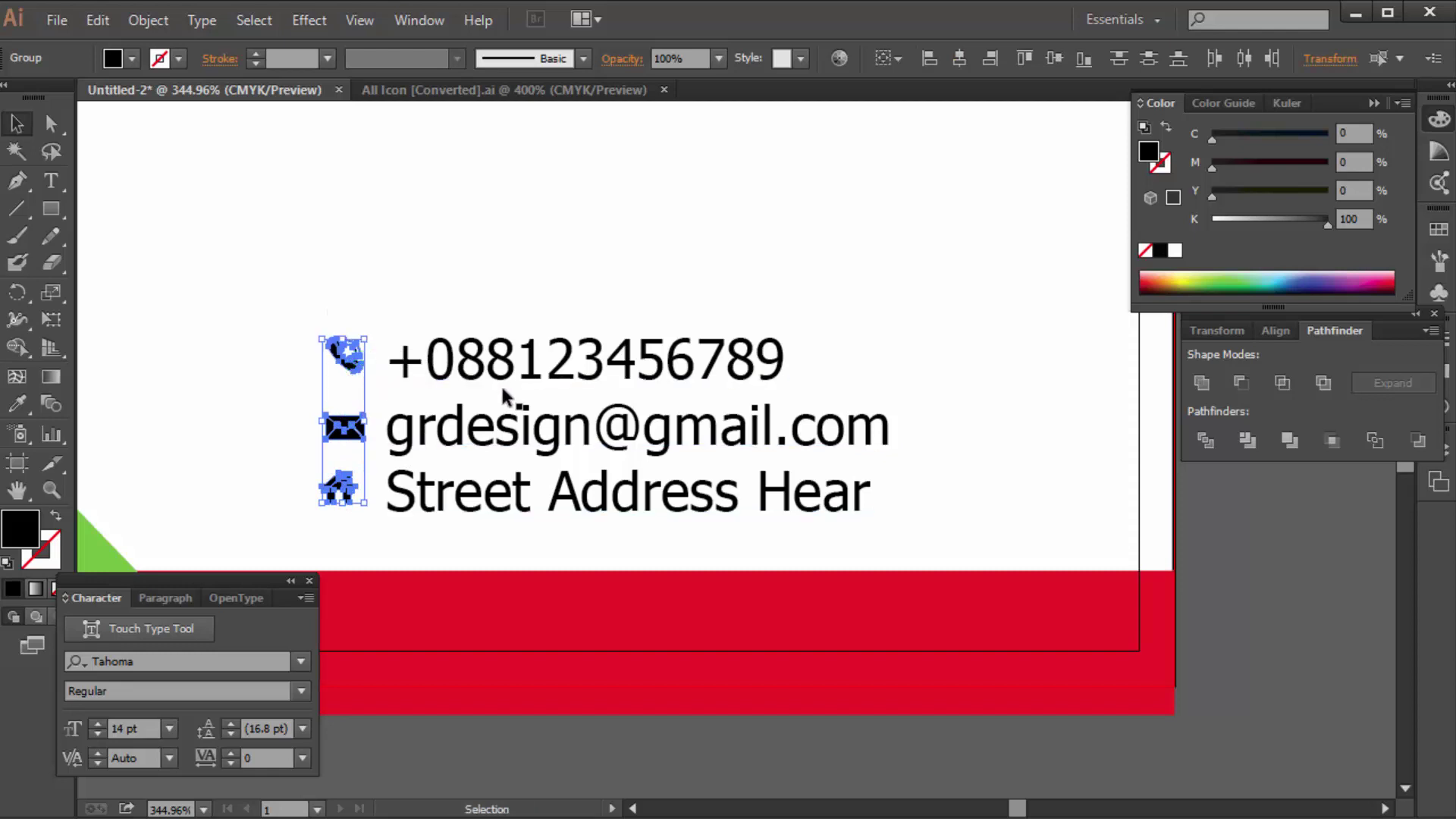
- Distribute and center-align the three icons, then shift them down beside the contact text
{"action": "left_click", "coordinate": [1276, 331]}
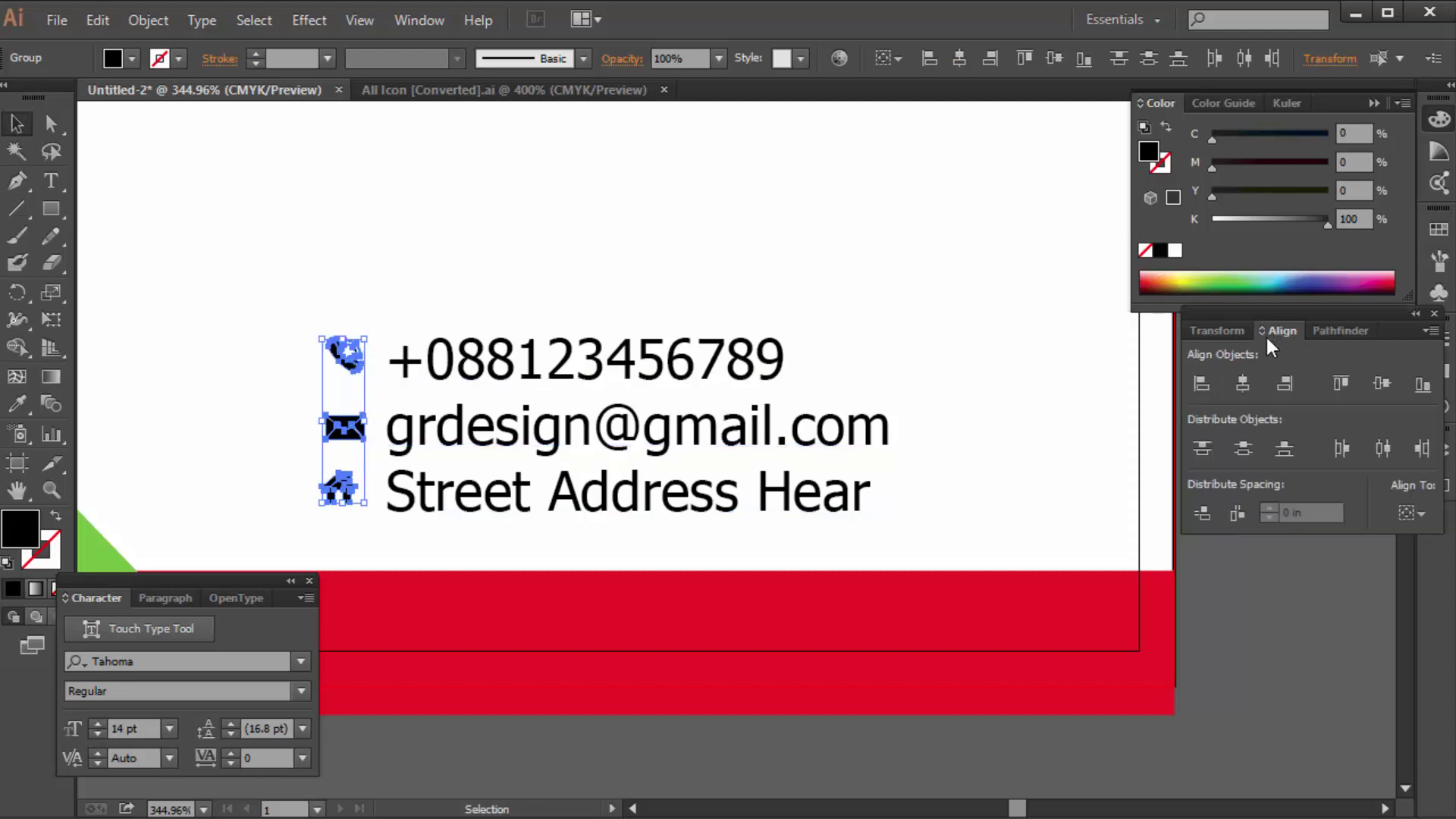
{"action": "left_click", "coordinate": [1202, 511]}
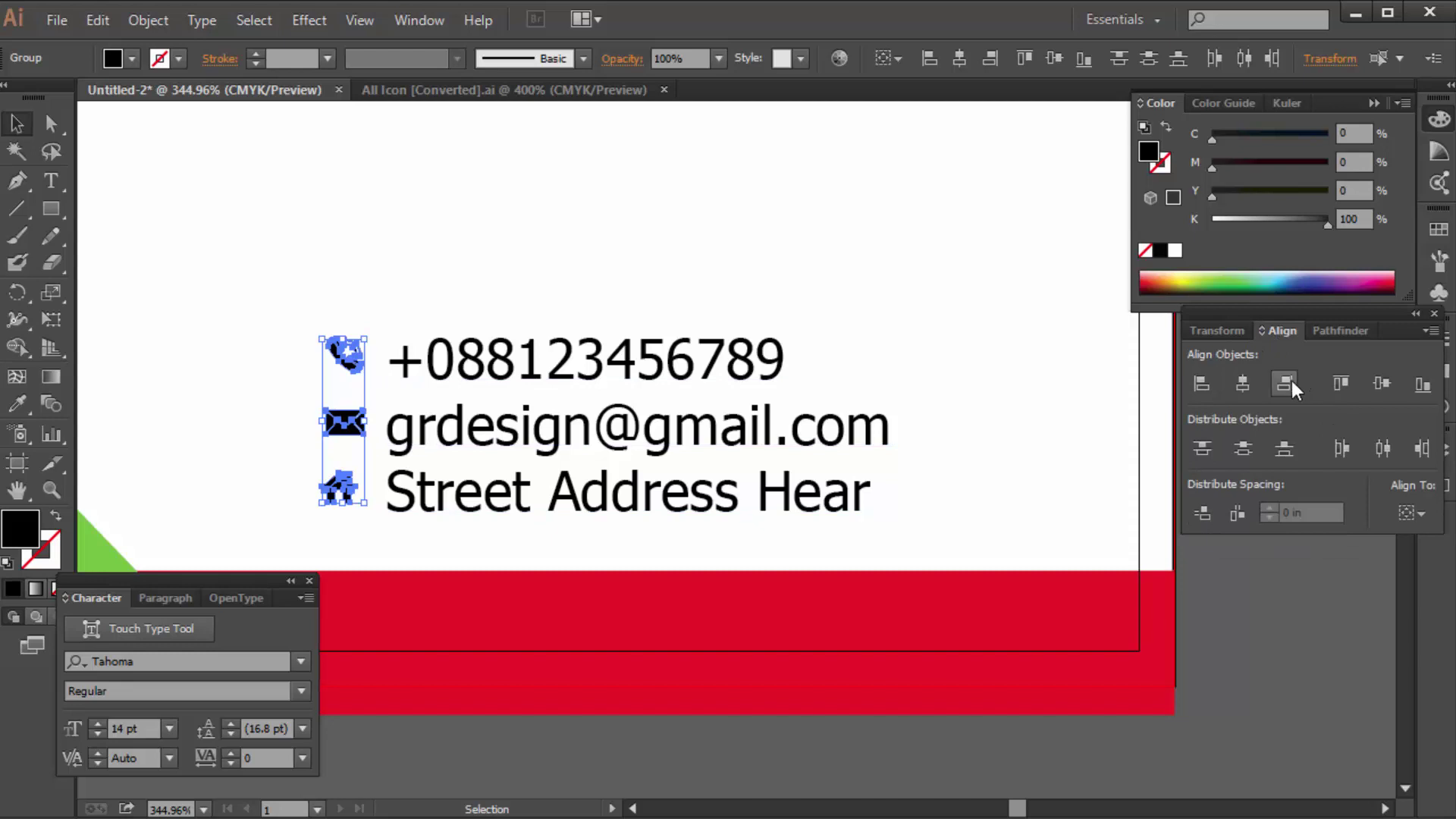
{"action": "left_click", "coordinate": [1243, 384]}
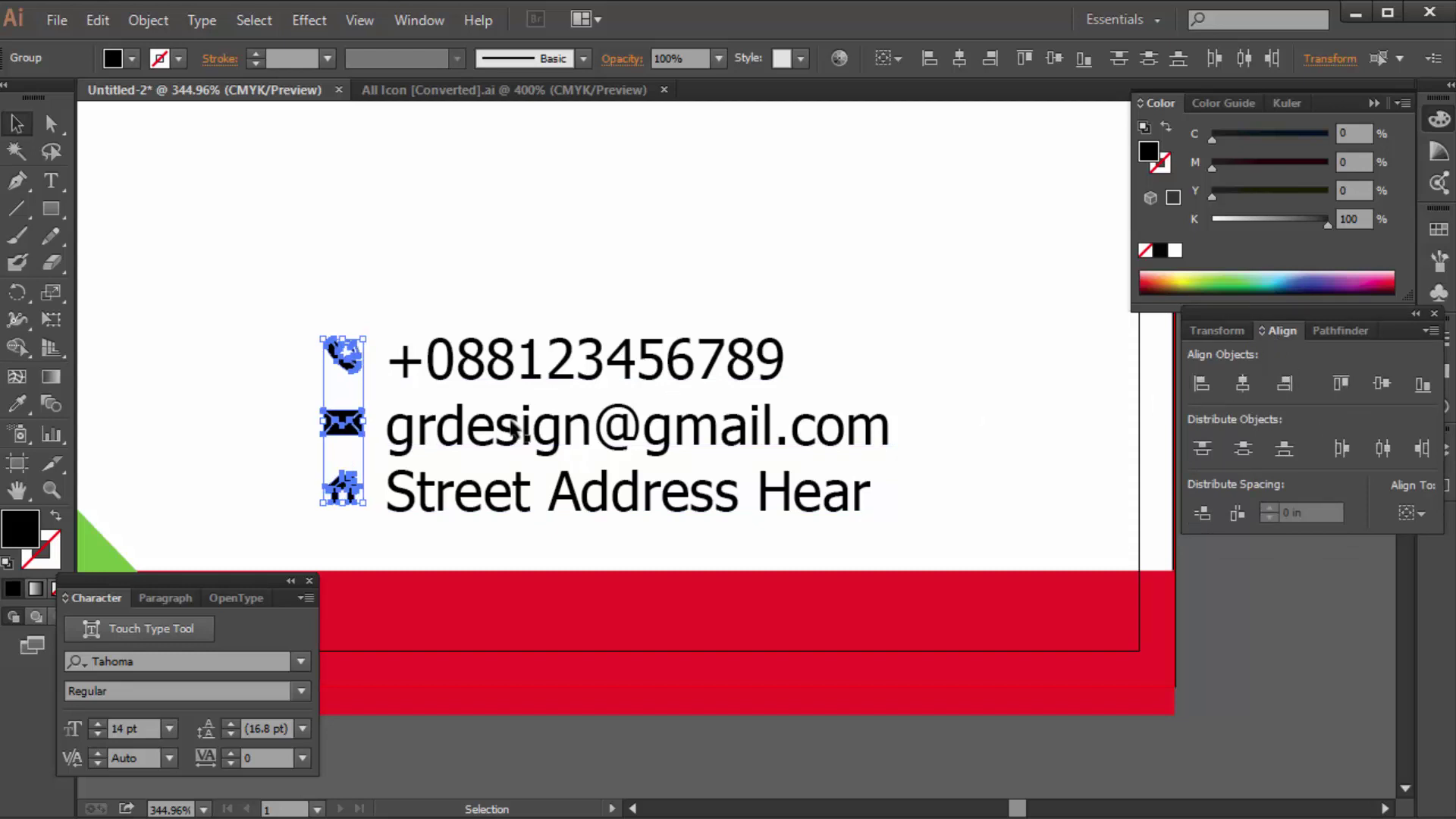
{"action": "left_click_drag", "start_coordinate": [366, 503], "coordinate": [363, 497]}
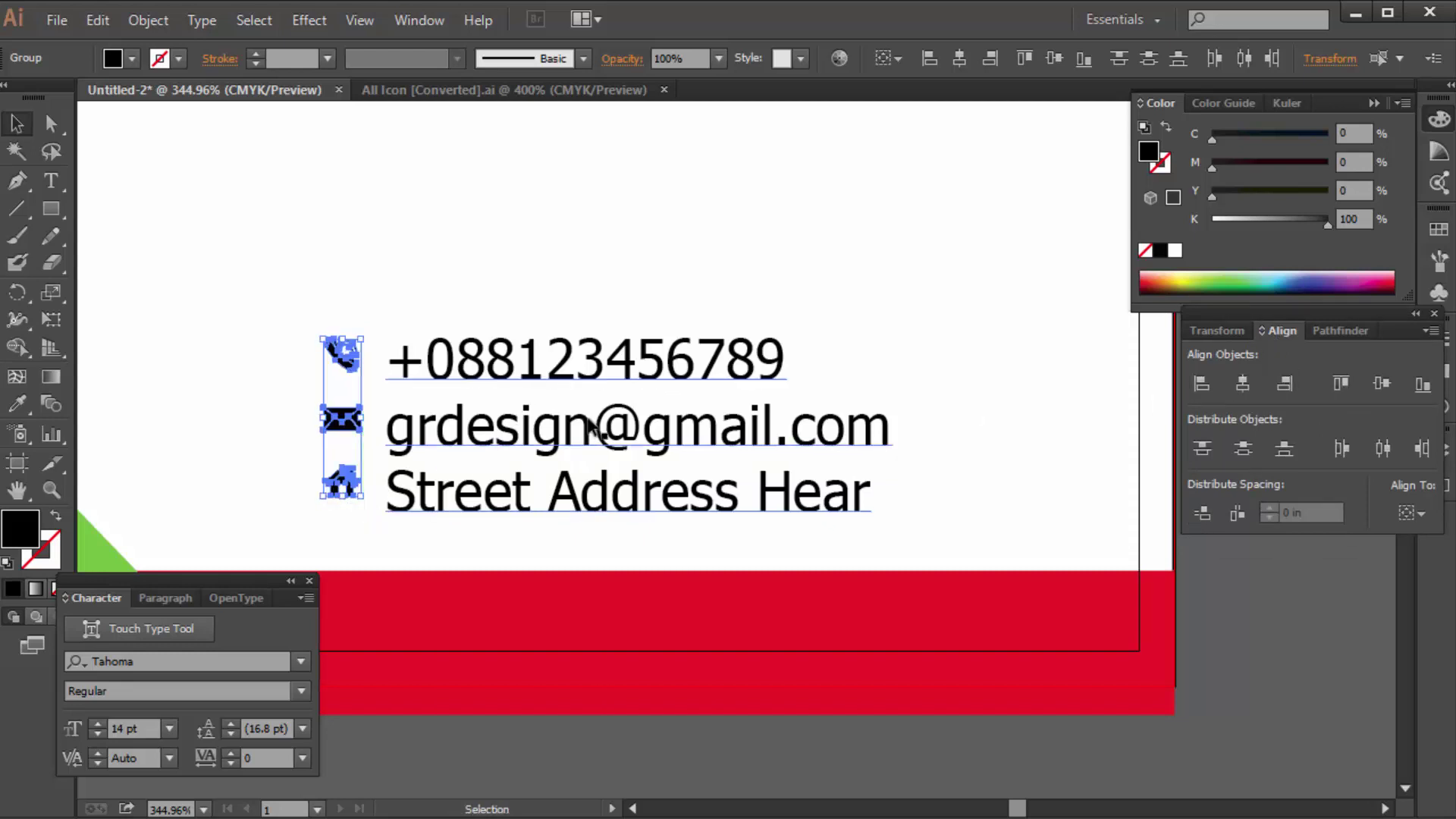
{"action": "left_click", "coordinate": [592, 429]}
{"action": "left_click", "coordinate": [341, 418]}
{"action": "left_click", "coordinate": [341, 482], "text": "shift"}
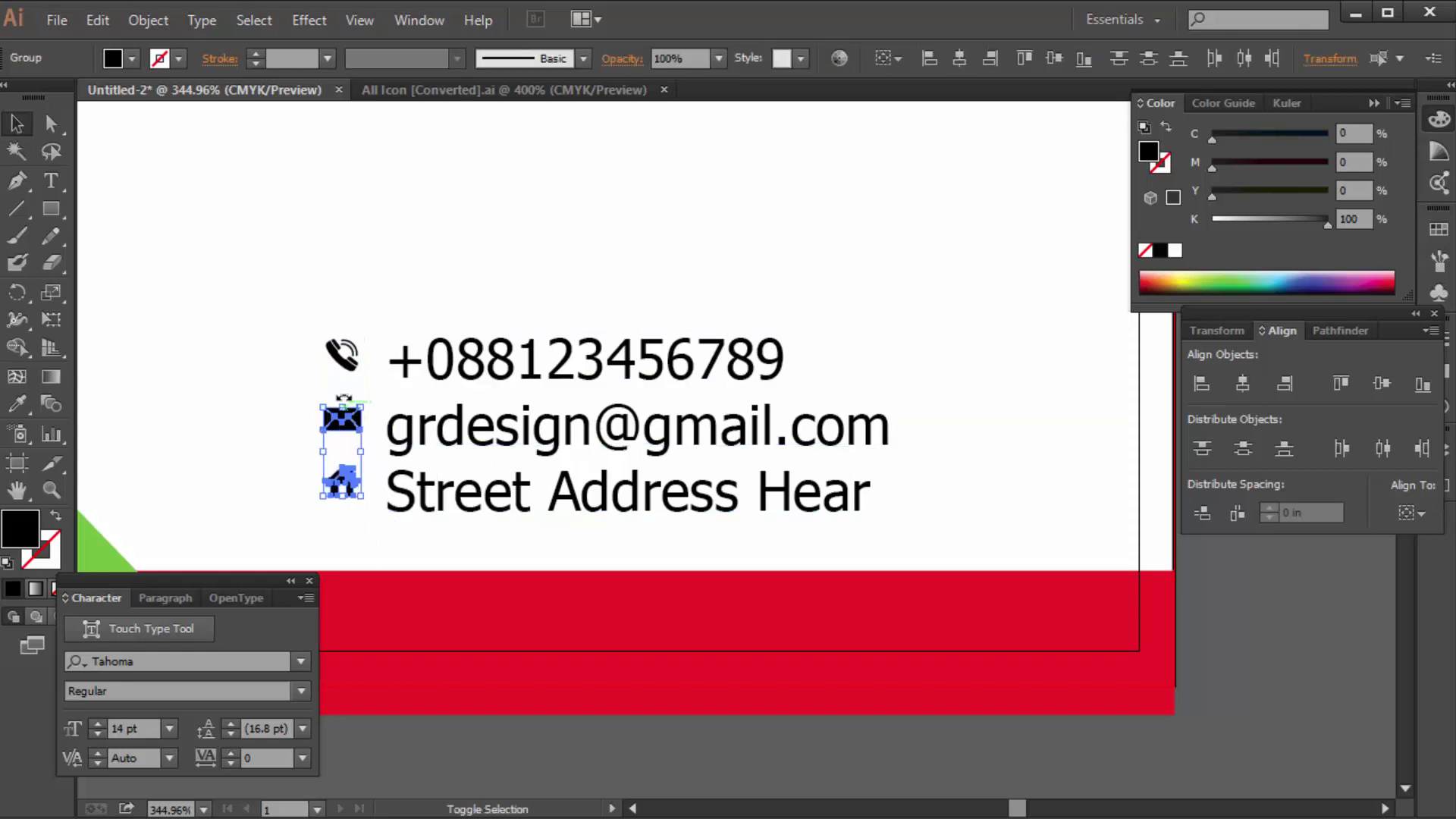
{"action": "left_click", "coordinate": [343, 357], "text": "shift"}
{"action": "left_click_drag", "start_coordinate": [392, 364], "coordinate": [393, 377]}
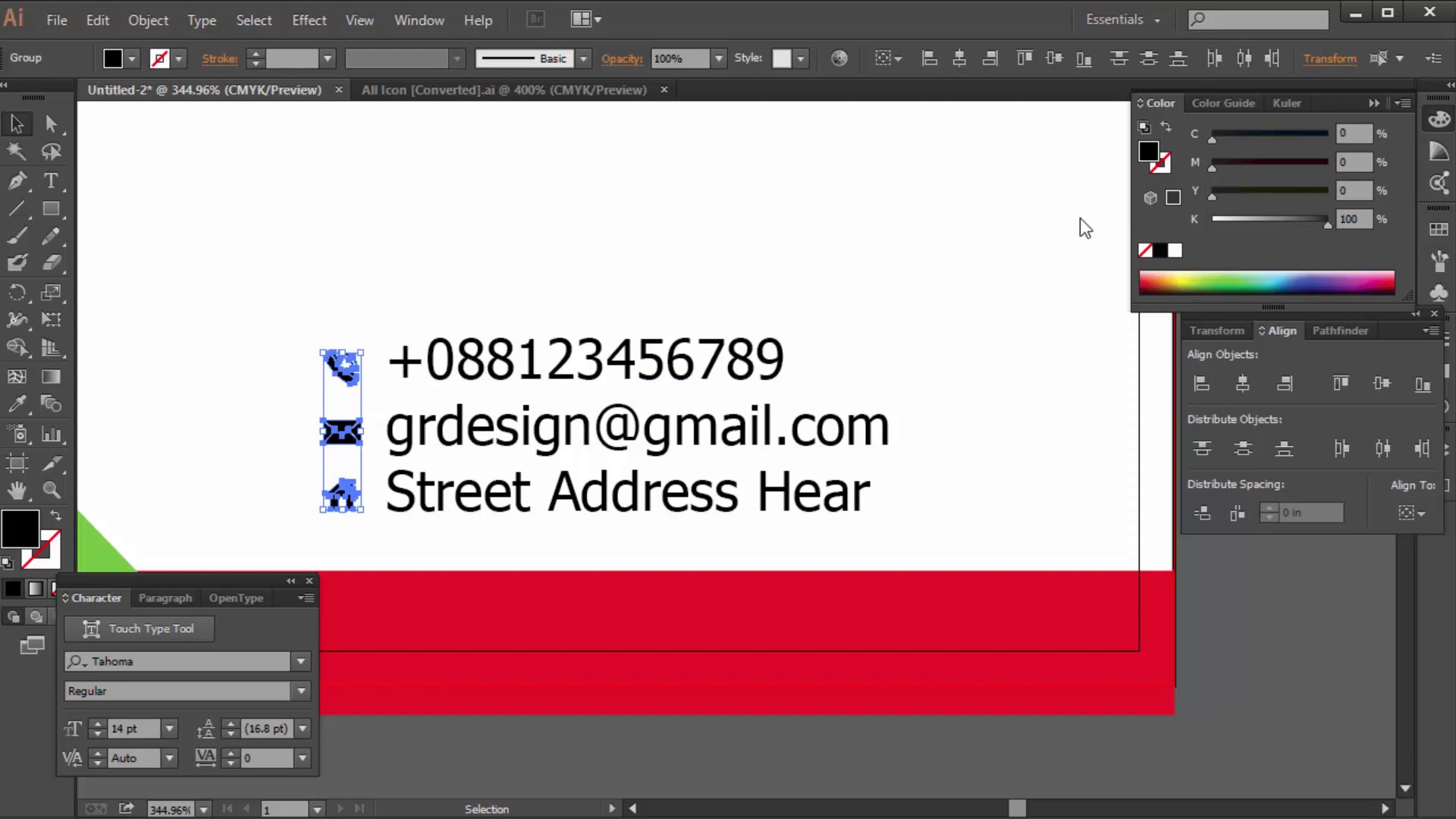
- Colour the three icons red with C0 M100 Y100 K0
{"action": "left_click_drag", "start_coordinate": [1327, 223], "coordinate": [1212, 223]}
{"action": "left_click_drag", "start_coordinate": [1212, 166], "coordinate": [1327, 166]}
{"action": "left_click_drag", "start_coordinate": [1213, 194], "coordinate": [1327, 194]}
{"action": "left_click", "coordinate": [1240, 537]}
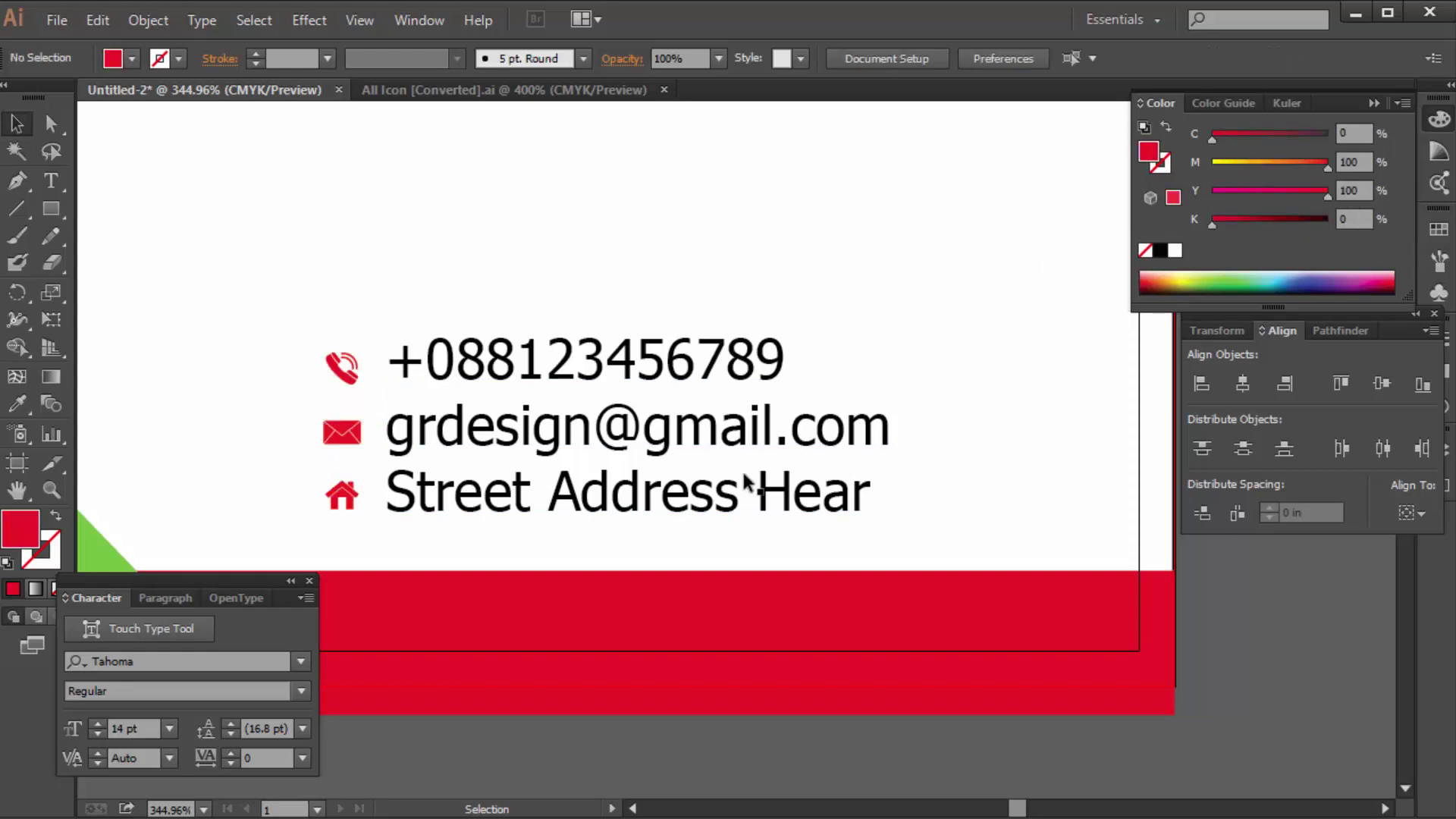
{"action": "key", "text": "ctrl+minus"}
{"action": "key", "text": "ctrl+minus"}
{"action": "key", "text": "ctrl+minus"}
{"action": "key", "text": "Tab"}
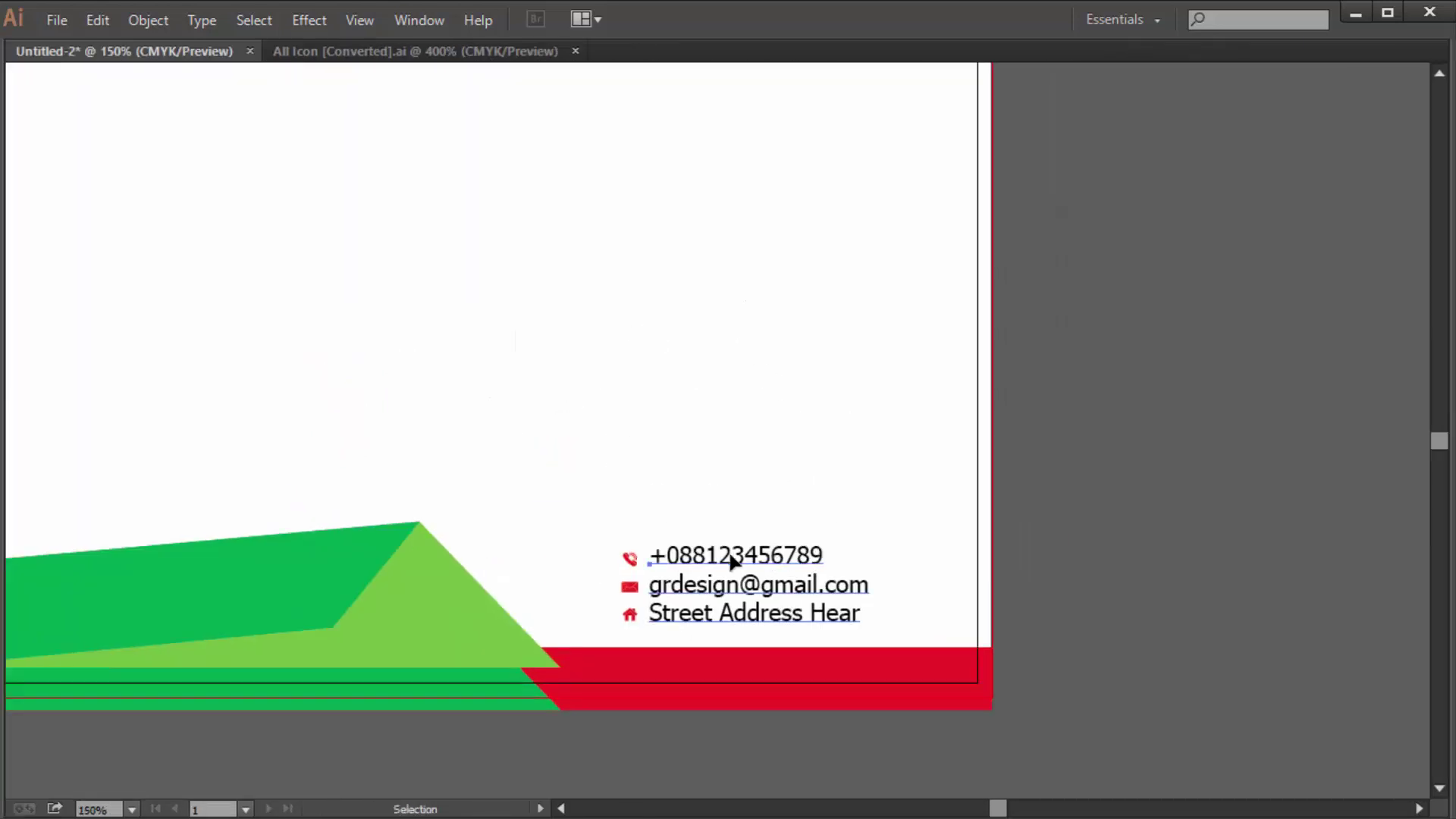
- Reduce the contact text to 13 pt and zoom out to show the whole flyer
{"action": "left_click", "coordinate": [732, 561]}
{"action": "key", "text": "Tab"}
{"action": "left_click", "coordinate": [98, 734]}
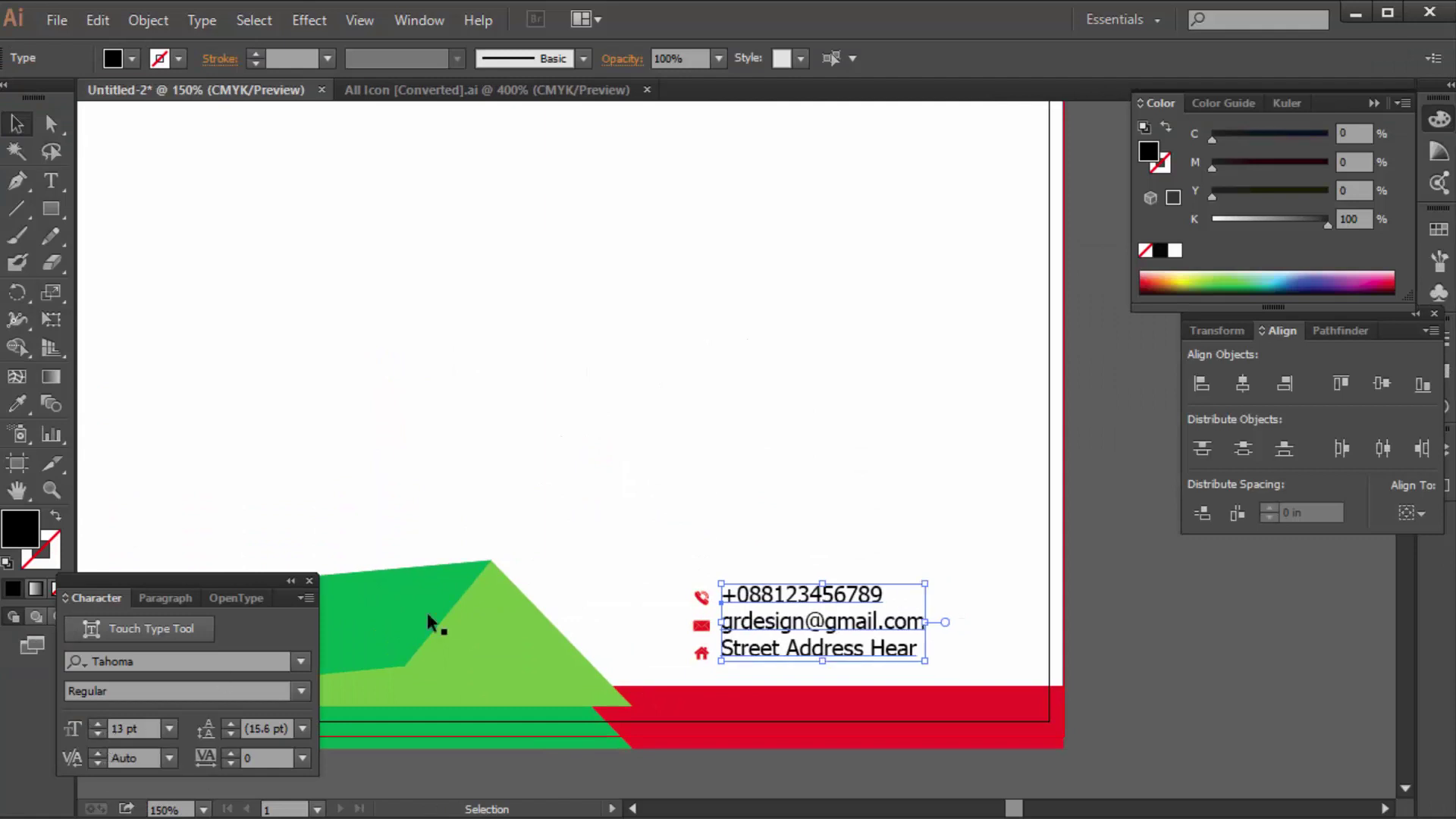
{"action": "key", "text": "ctrl+minus"}
{"action": "mouse_move", "coordinate": [809, 403]}
{"action": "left_mouse_down"}
{"action": "mouse_move", "coordinate": [735, 407]}
{"action": "mouse_move", "coordinate": [795, 458]}
{"action": "left_mouse_up"}
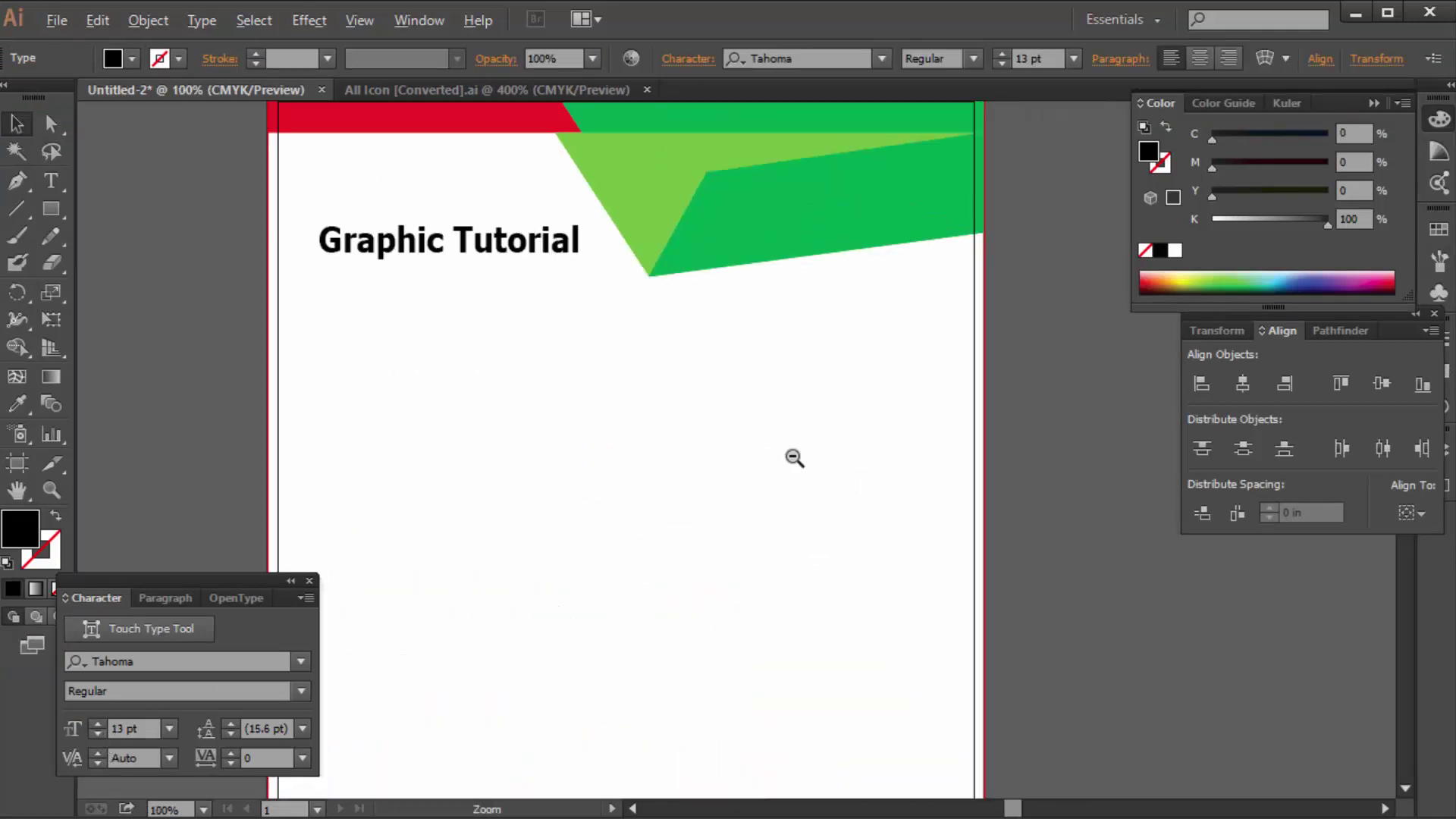
{"action": "key", "text": "ctrl+minus"}
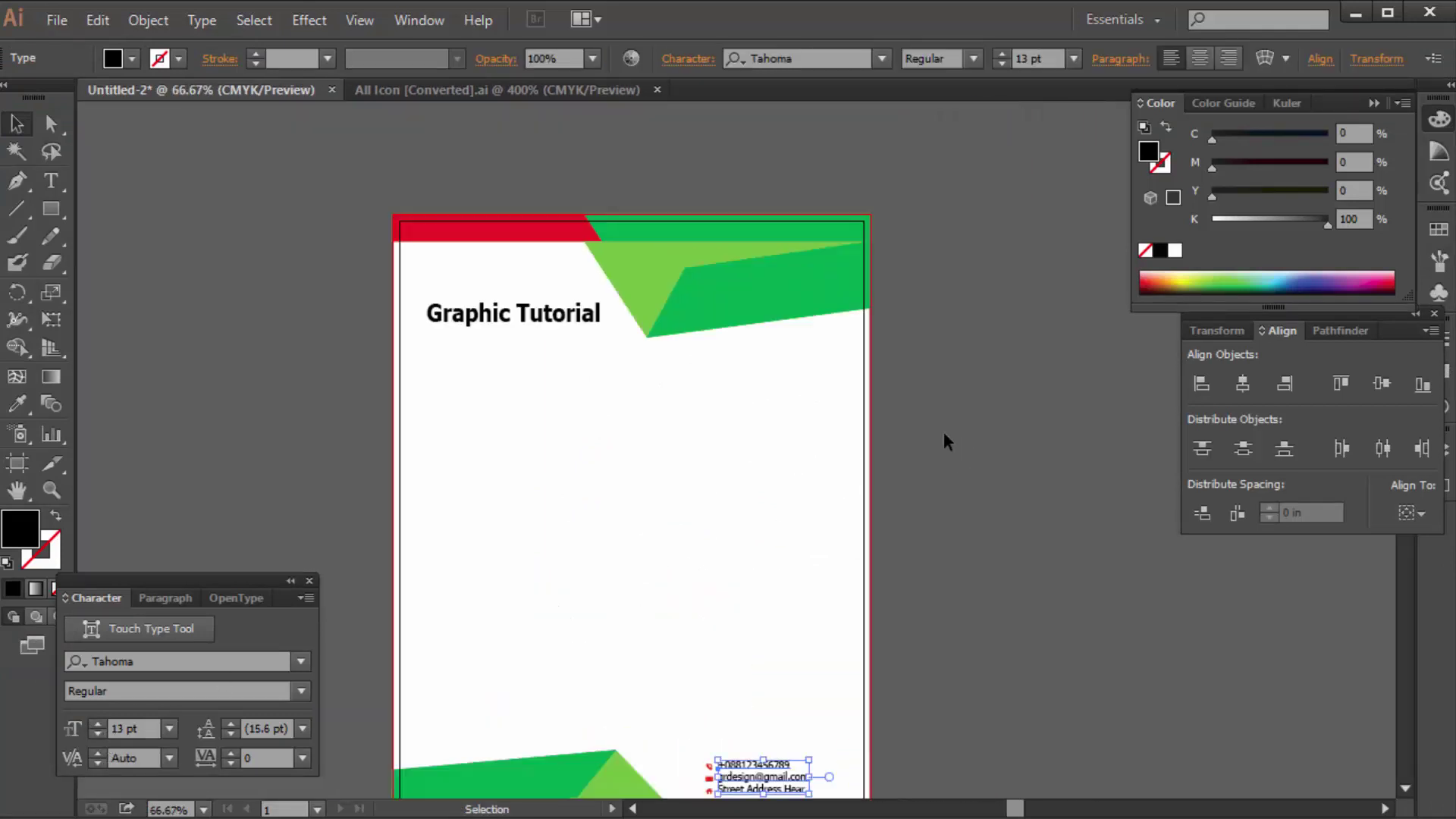
{"action": "left_click", "coordinate": [57, 19]}
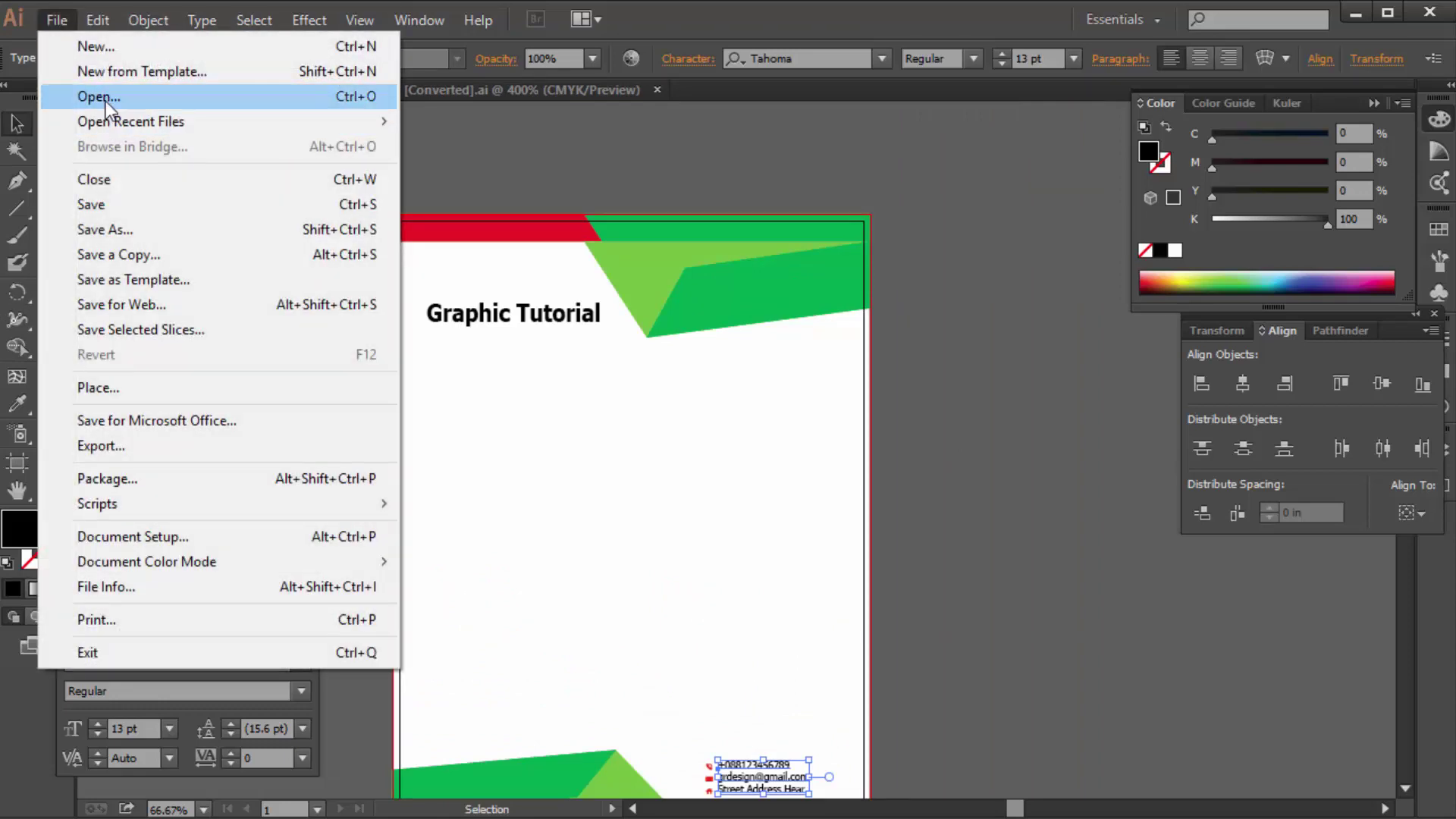
- Open Logo.ai and select the GT logo
{"action": "left_click", "coordinate": [106, 98]}
{"action": "left_click", "coordinate": [250, 258]}
{"action": "double_click", "coordinate": [251, 258]}
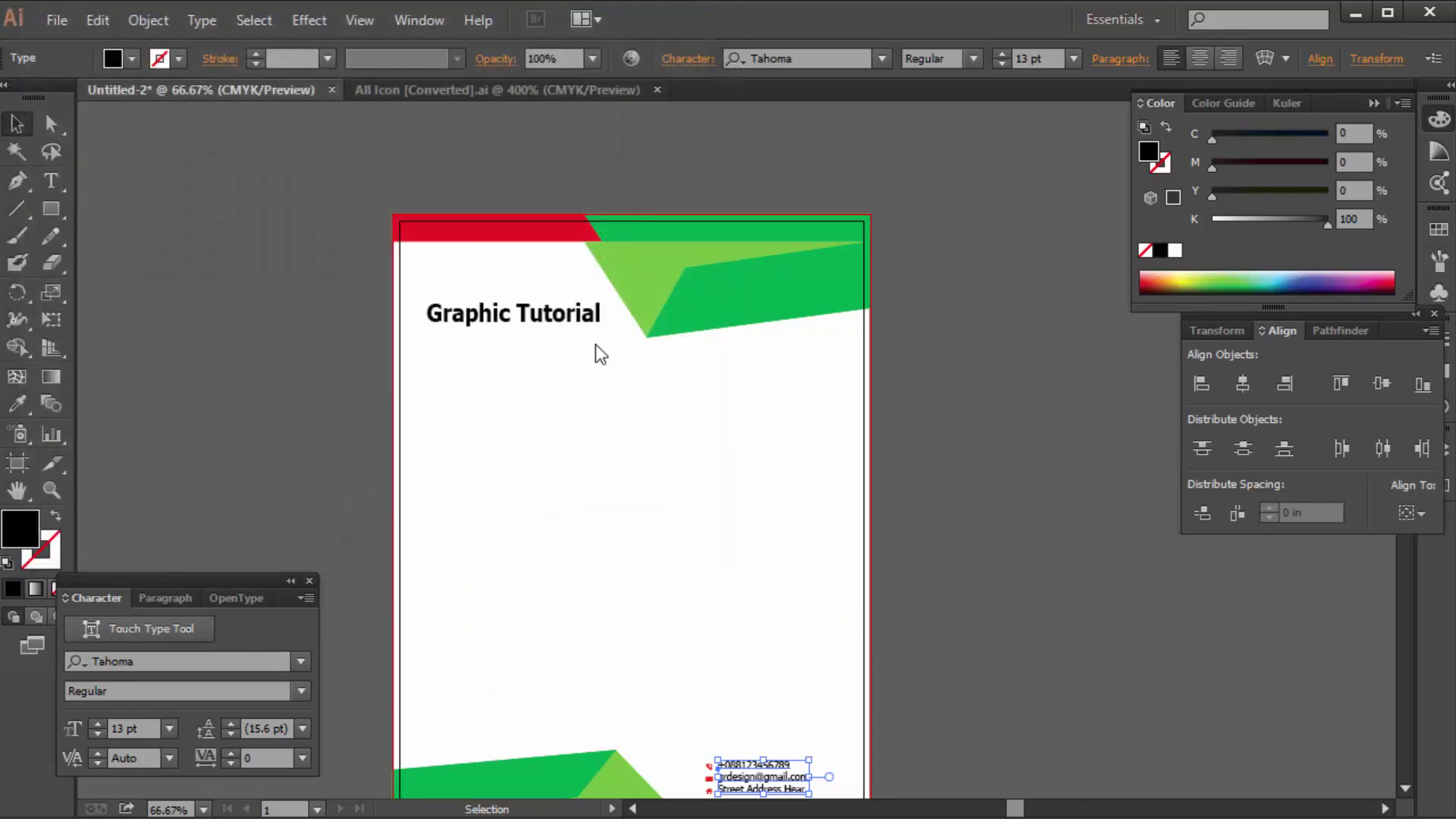
{"action": "left_click", "coordinate": [717, 467], "text": "alt"}
{"action": "left_click", "coordinate": [717, 466], "text": "alt"}
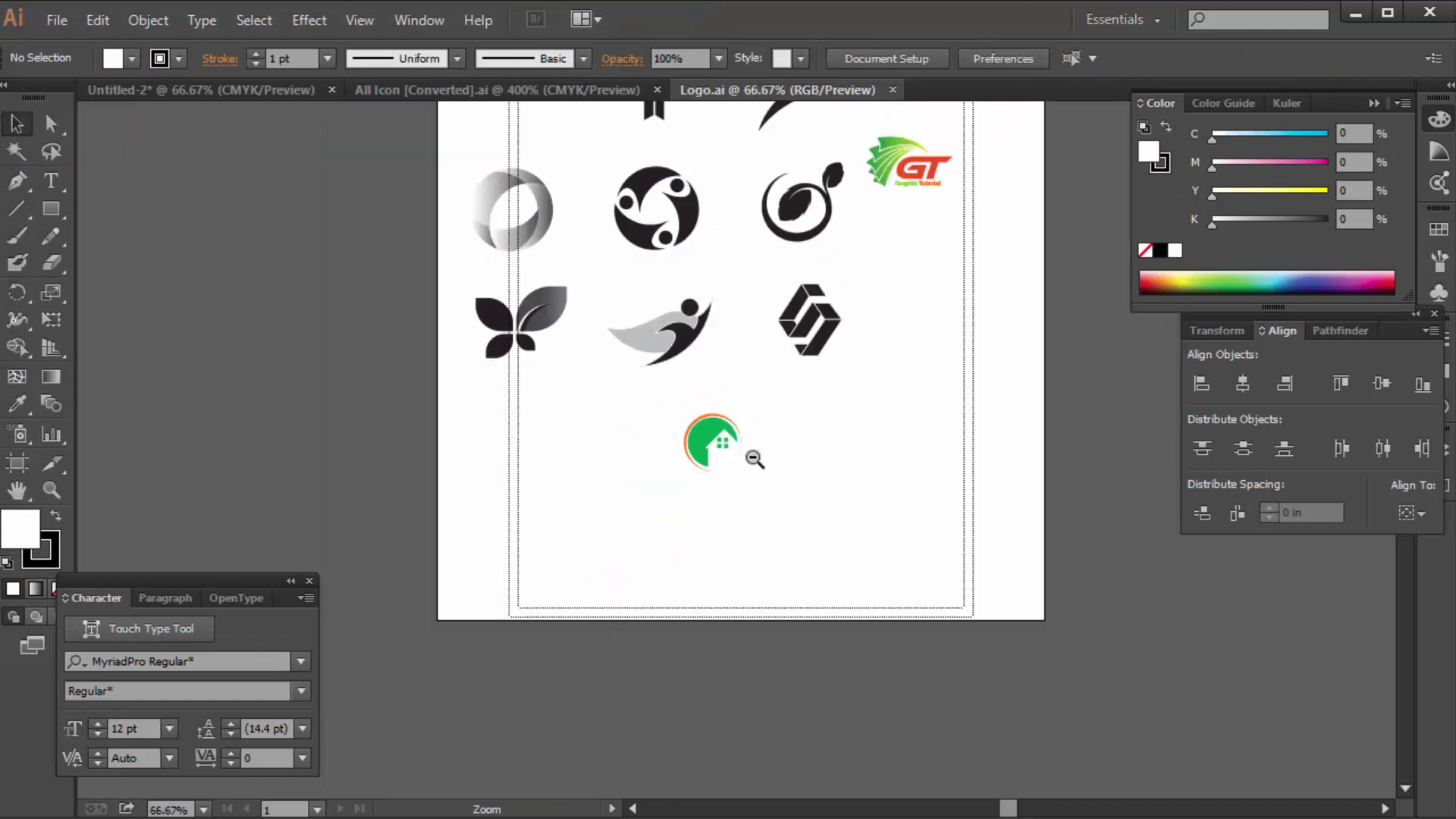
{"action": "left_click", "coordinate": [728, 311]}
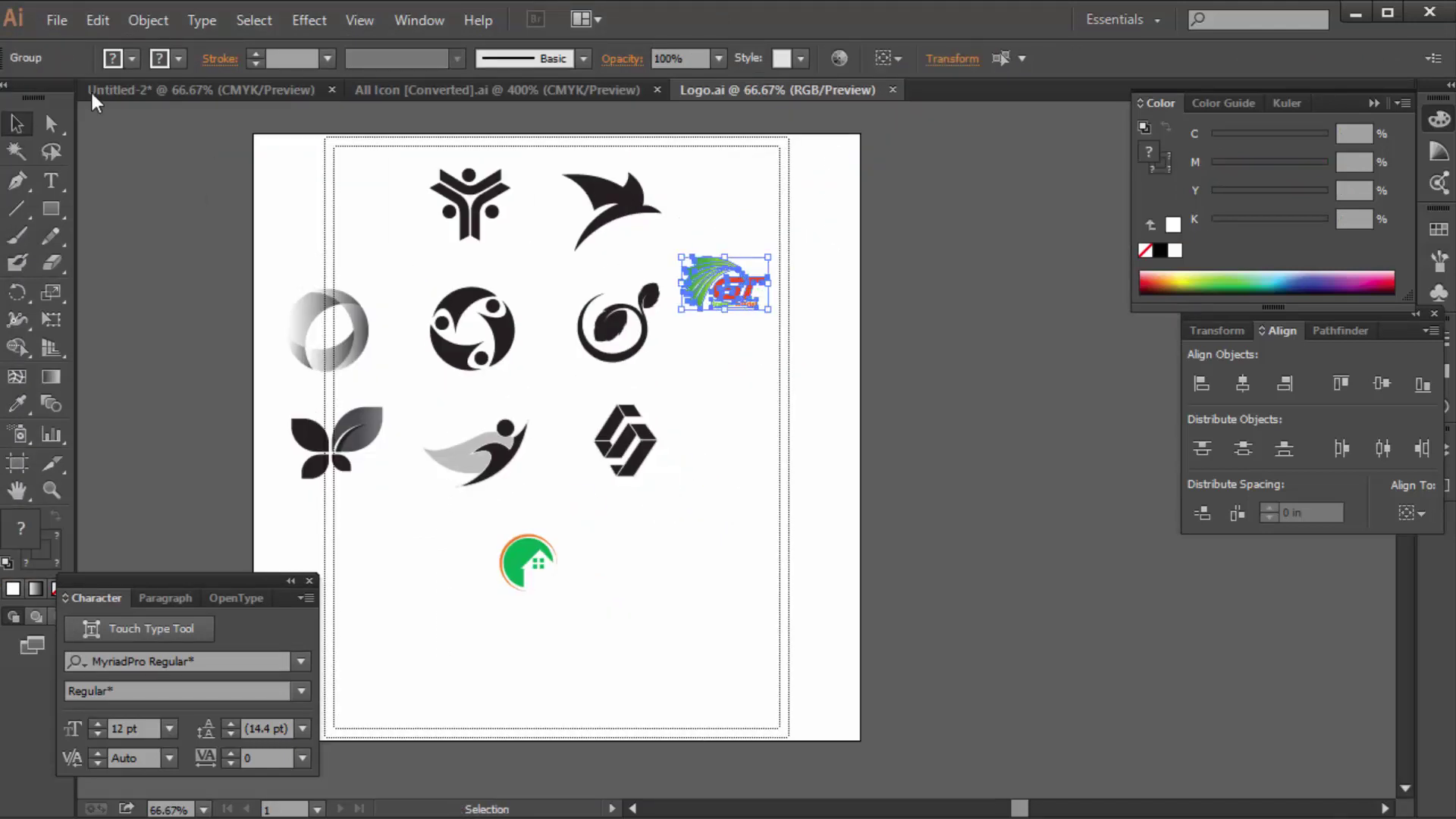
- Bring the GT logo onto the letterhead, scaled down just above the Graphic Tutorial heading
{"action": "left_click", "coordinate": [189, 89]}
{"action": "left_click_drag", "start_coordinate": [675, 341], "coordinate": [652, 340]}
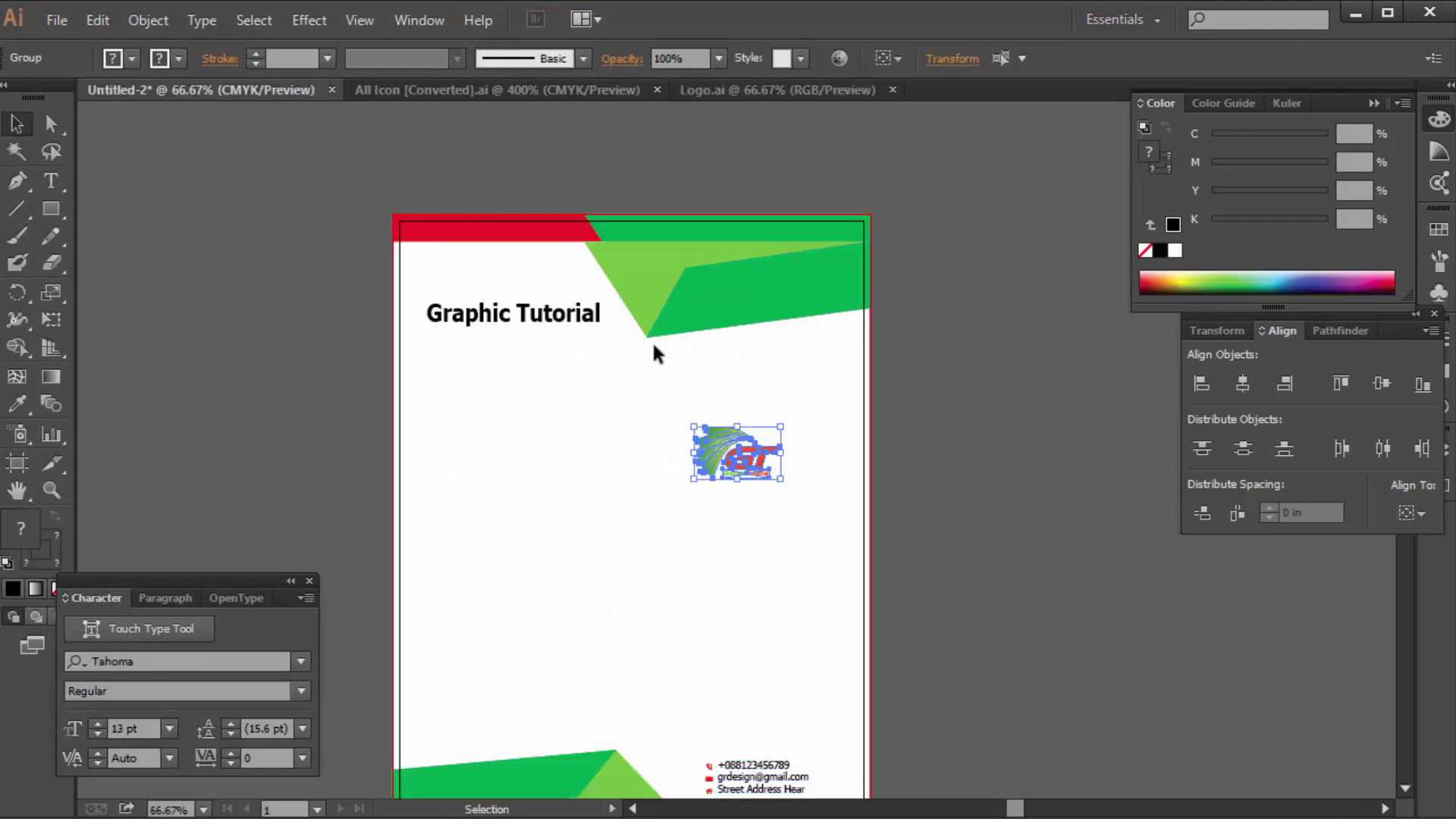
{"action": "left_click_drag", "start_coordinate": [748, 450], "coordinate": [509, 260]}
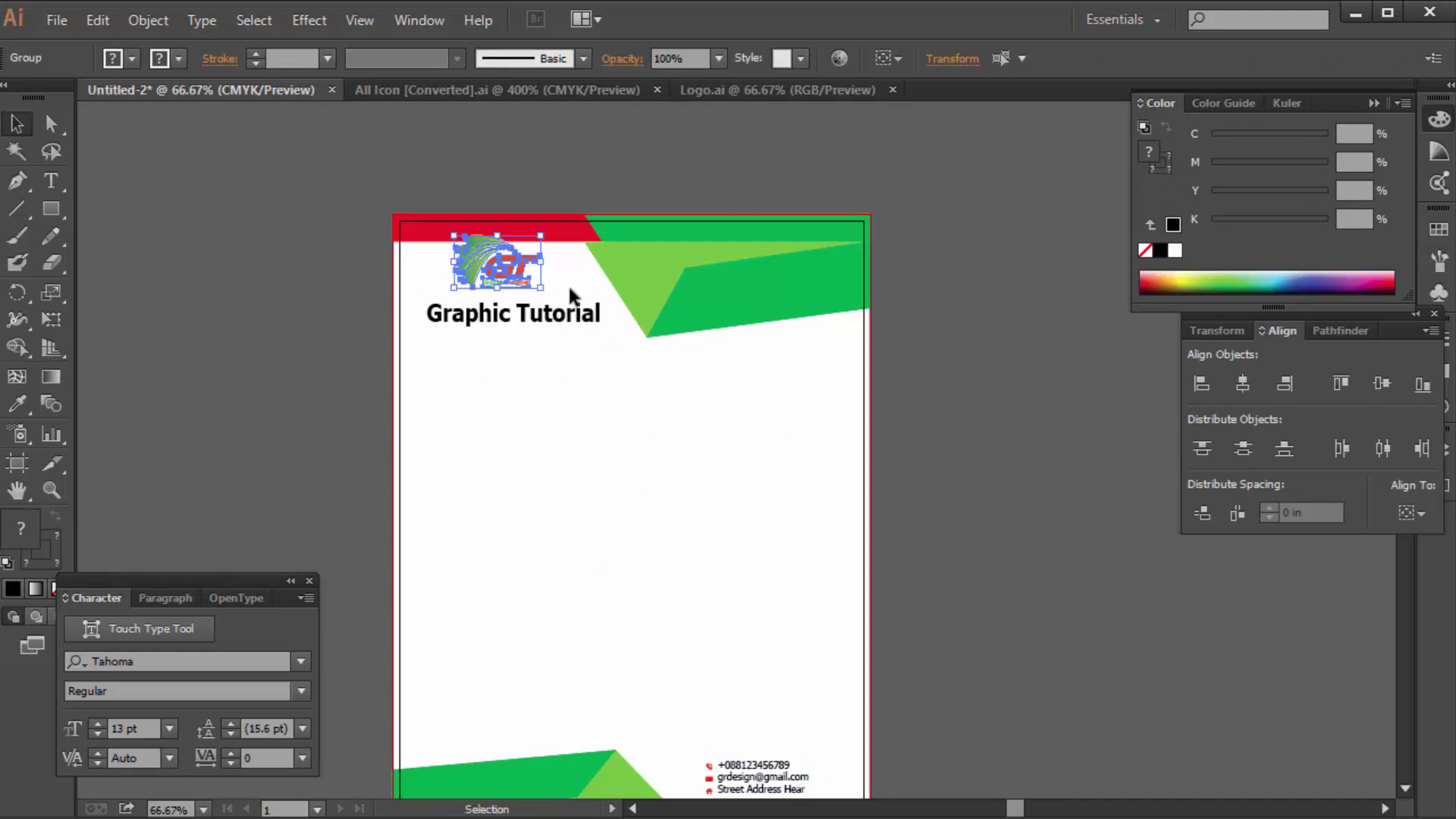
{"action": "key", "text": "ctrl+plus"}
{"action": "mouse_move", "coordinate": [547, 331]}
{"action": "left_mouse_down"}
{"action": "mouse_move", "coordinate": [523, 333]}
{"action": "mouse_move", "coordinate": [523, 388]}
{"action": "left_mouse_up"}
- Select the heading and adjust its colour sliders, removing black and raising magenta
{"action": "left_click", "coordinate": [607, 448]}
{"action": "left_click_drag", "start_coordinate": [1306, 230], "coordinate": [1163, 204]}
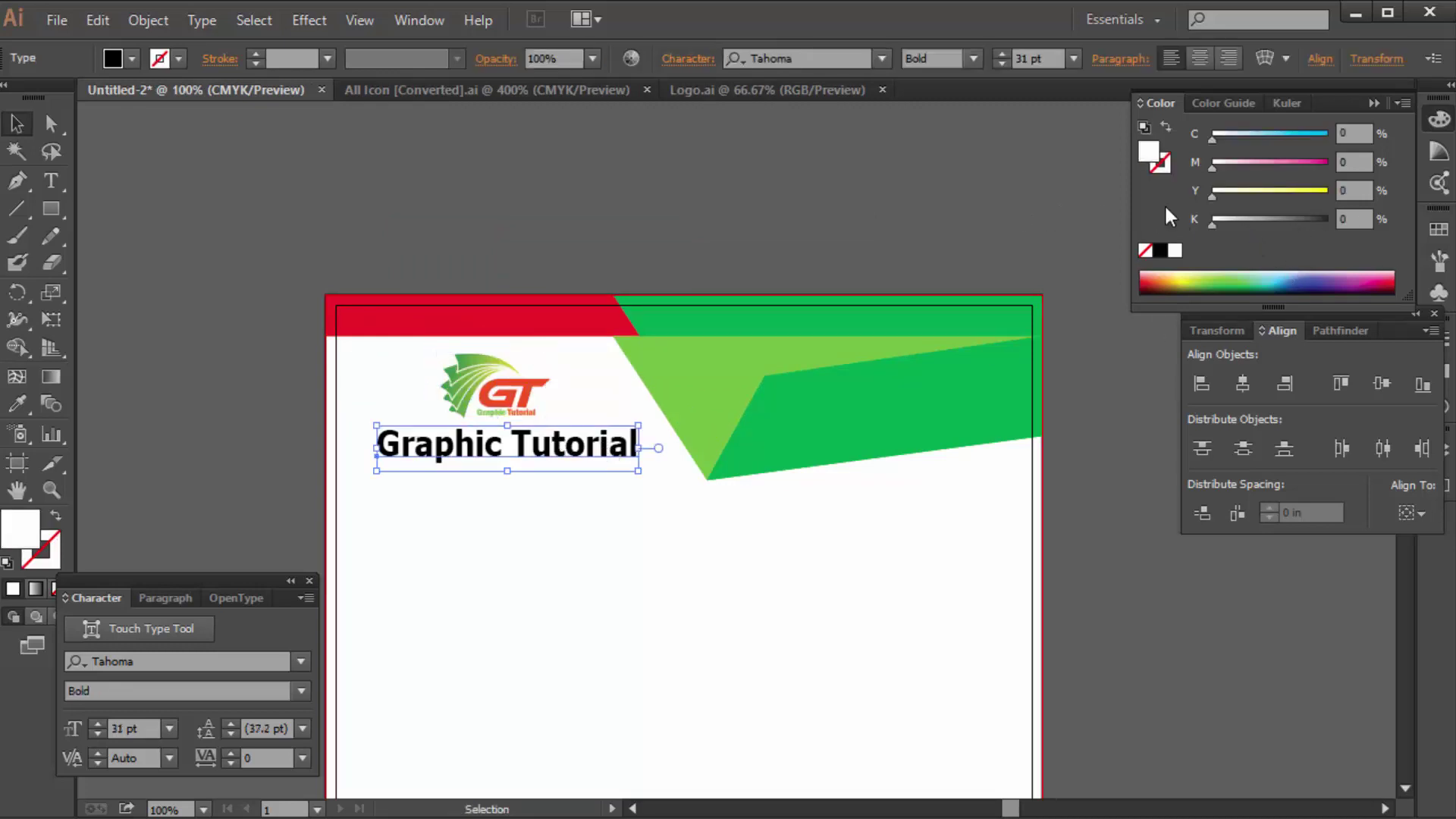
{"action": "left_click", "coordinate": [1232, 165]}
{"action": "mouse_move", "coordinate": [1414, 174]}
{"action": "left_mouse_down"}
{"action": "mouse_move", "coordinate": [1335, 168]}
{"action": "mouse_move", "coordinate": [1396, 148]}
{"action": "left_mouse_up"}
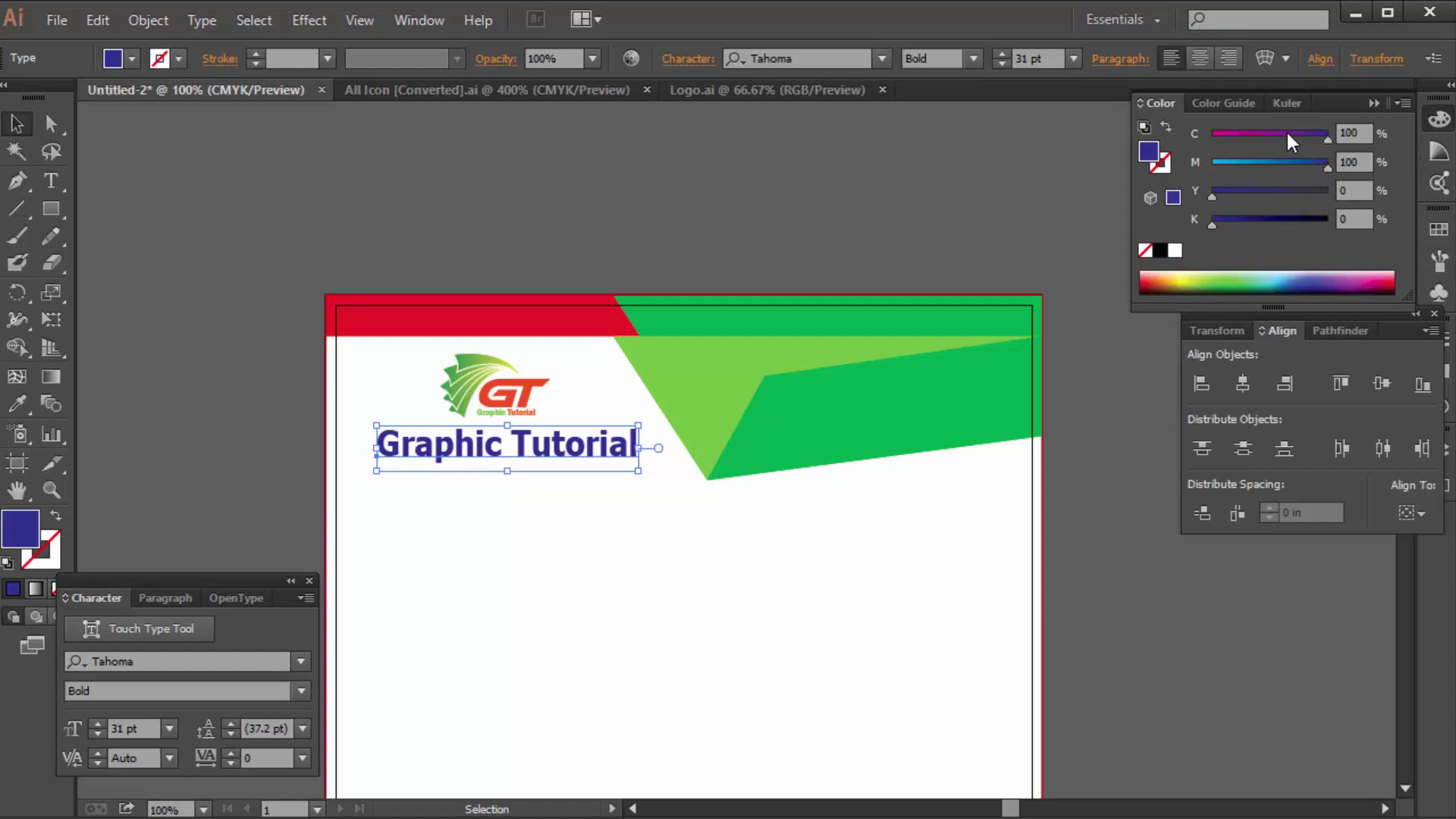
{"action": "mouse_move", "coordinate": [1300, 162]}
{"action": "left_mouse_down"}
{"action": "mouse_move", "coordinate": [1210, 163]}
{"action": "mouse_move", "coordinate": [1394, 189]}
{"action": "left_mouse_up"}
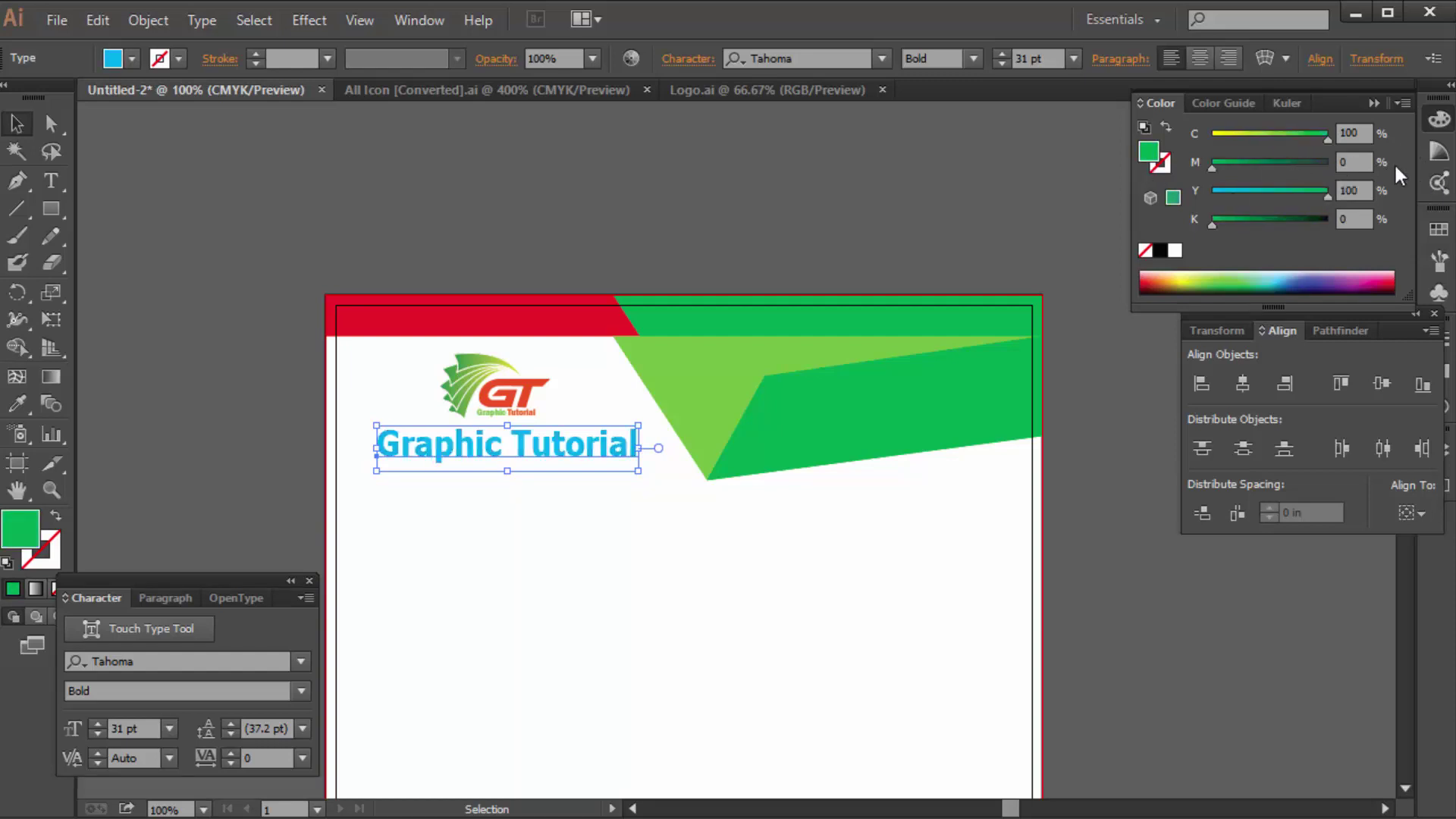
{"action": "left_click_drag", "start_coordinate": [1279, 161], "coordinate": [1374, 161]}
{"action": "left_click", "coordinate": [1281, 137]}
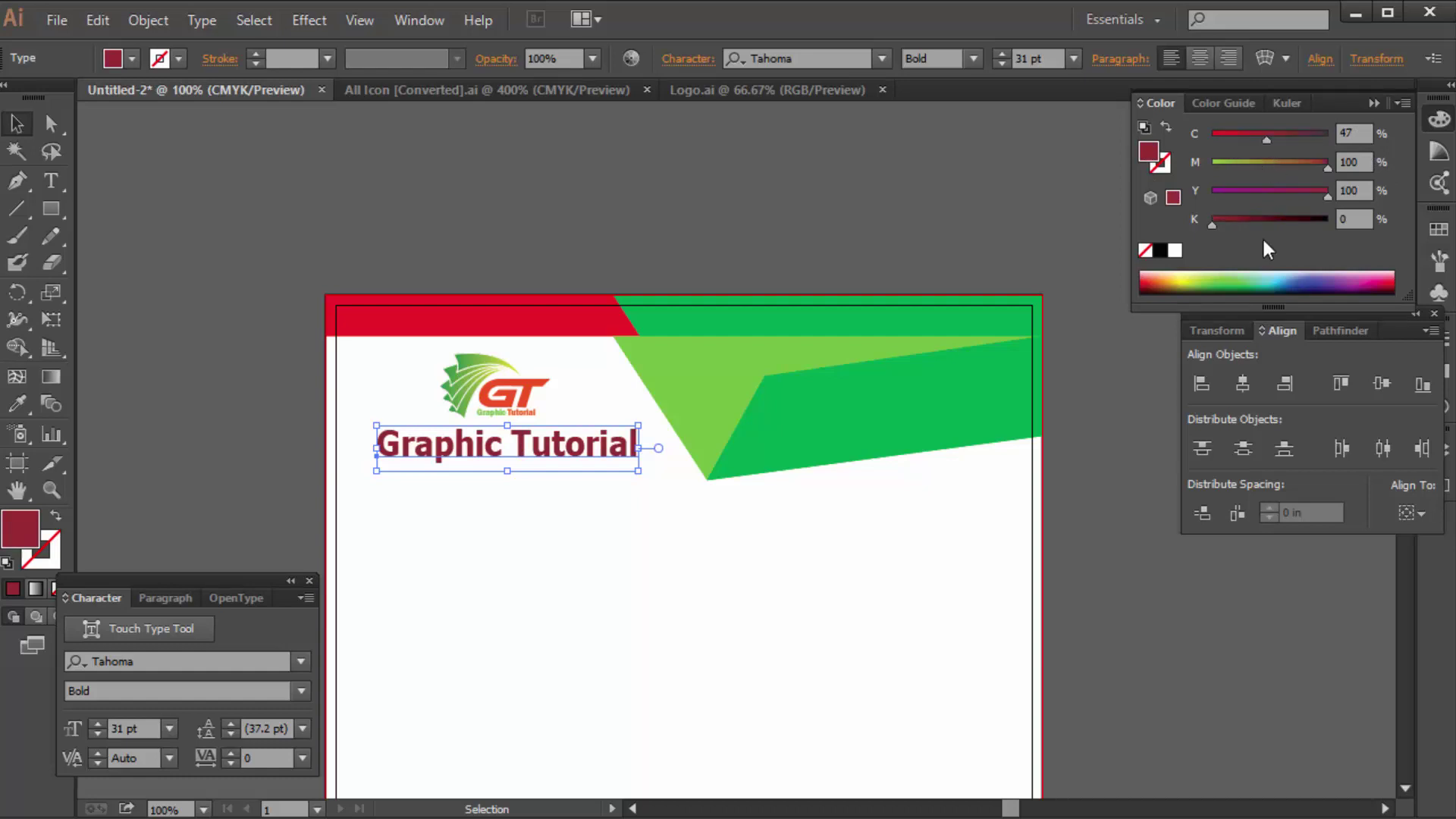
- Finish the heading colour as purple C60 M100 Y0 K0 and view the whole page
{"action": "type", "text": "60"}
{"action": "key", "text": "Return"}
{"action": "left_click_drag", "start_coordinate": [1320, 196], "coordinate": [855, 195]}
{"action": "left_click", "coordinate": [770, 498]}
{"action": "key", "text": "ctrl+minus"}
{"action": "mouse_move", "coordinate": [855, 520]}
{"action": "left_mouse_down"}
{"action": "mouse_move", "coordinate": [766, 440]}
{"action": "mouse_move", "coordinate": [763, 386]}
{"action": "mouse_move", "coordinate": [706, 458]}
{"action": "left_mouse_up"}
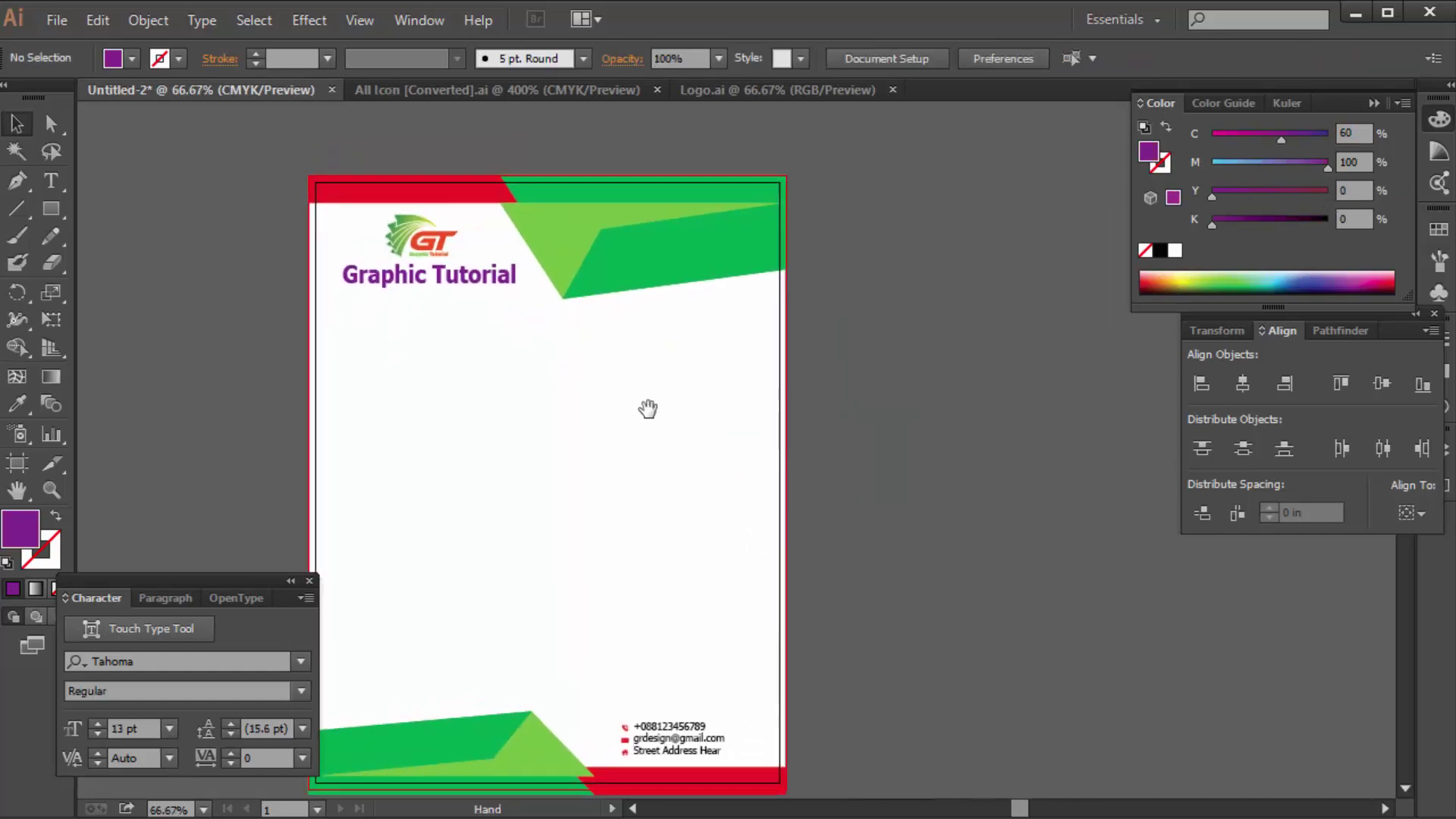
{"action": "left_click_drag", "start_coordinate": [614, 393], "coordinate": [742, 363]}
- Duplicate the GT logo, move the copy to the page centre and enlarge it
{"action": "left_click_drag", "start_coordinate": [562, 220], "coordinate": [586, 214]}
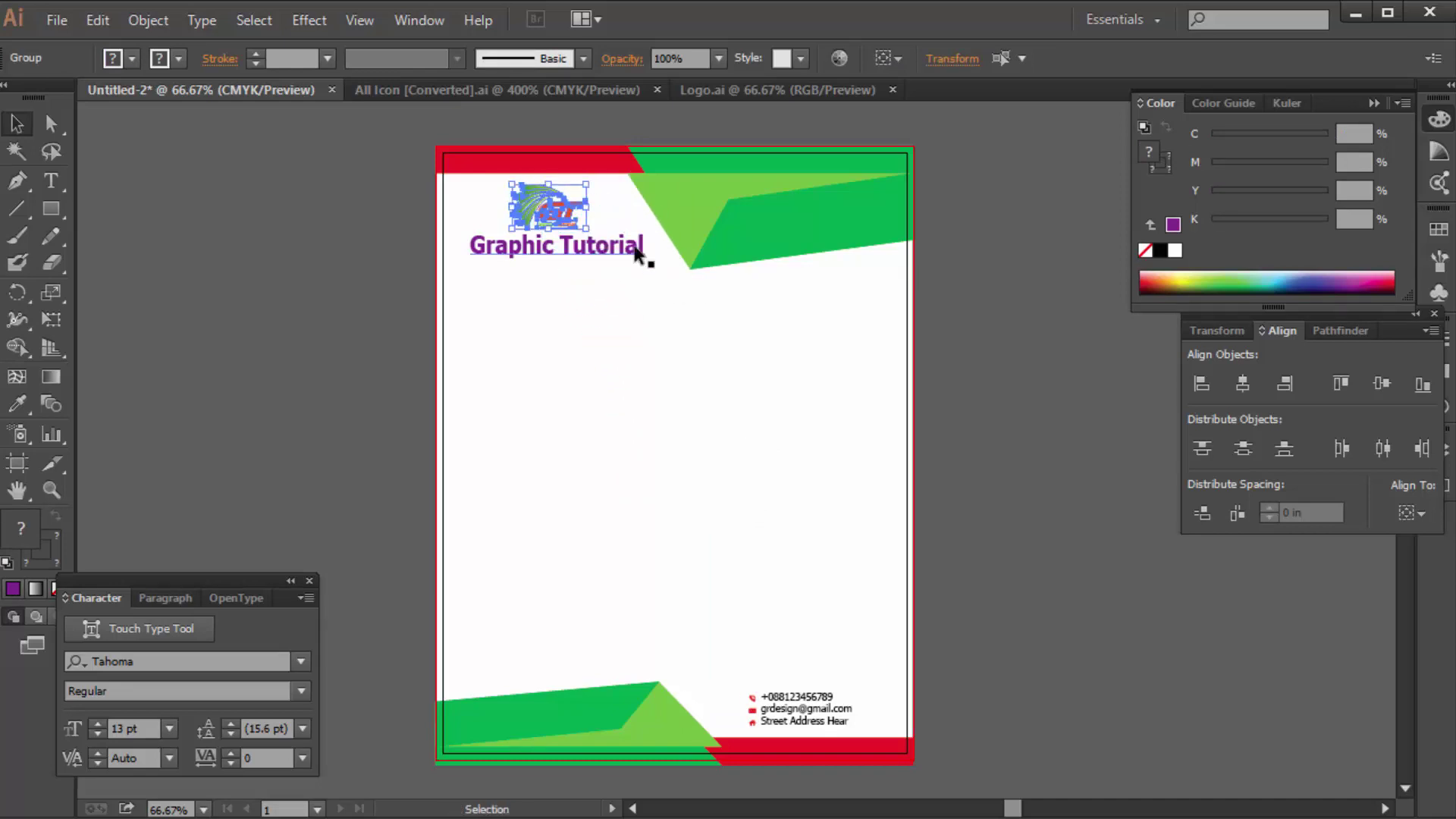
{"action": "left_click", "coordinate": [987, 262]}
{"action": "left_click", "coordinate": [571, 220]}
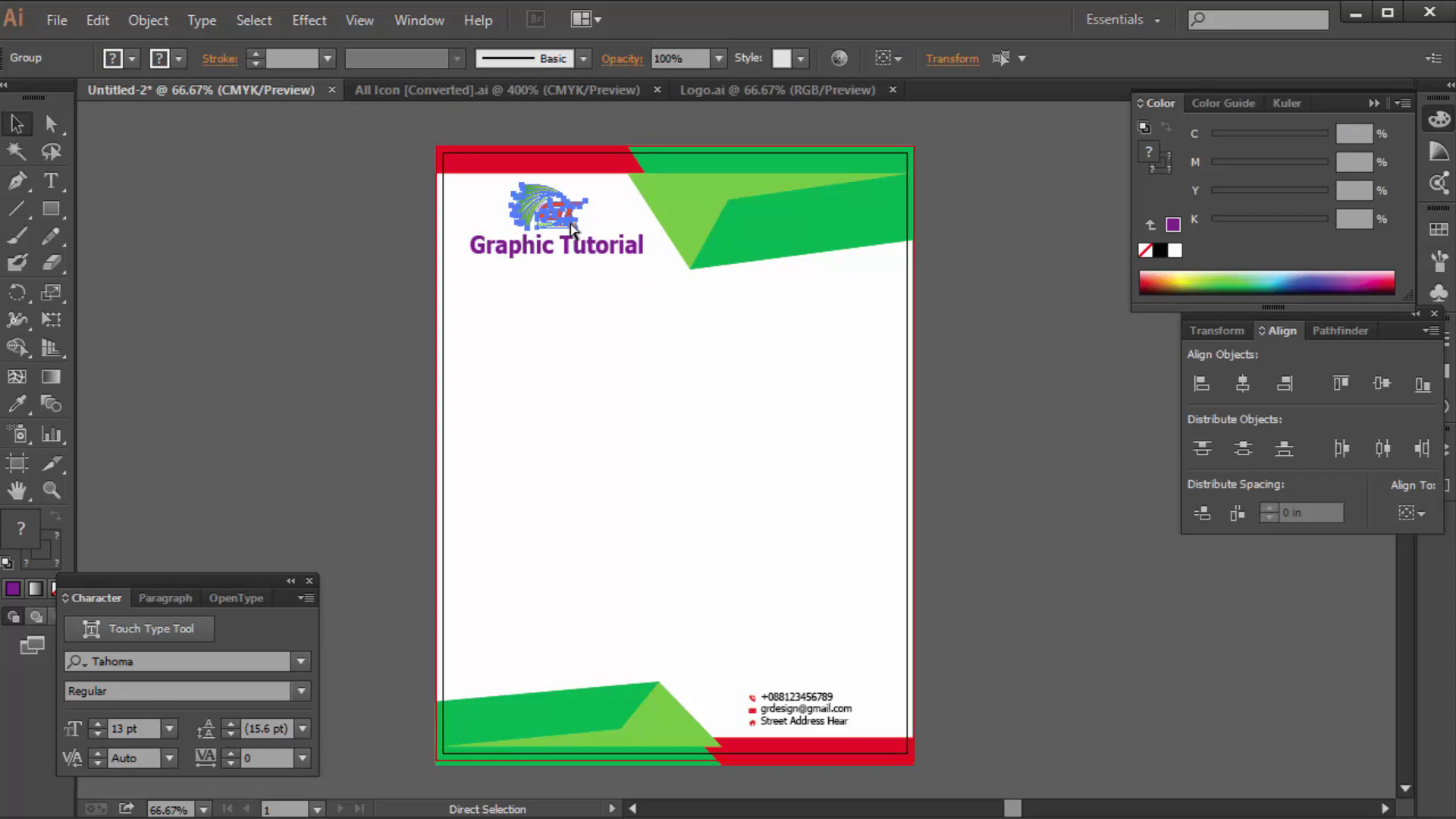
{"action": "mouse_move", "coordinate": [571, 224]}
{"action": "left_mouse_down"}
{"action": "mouse_move", "coordinate": [639, 438]}
{"action": "mouse_move", "coordinate": [774, 360]}
{"action": "left_mouse_up"}
{"action": "left_click_drag", "start_coordinate": [733, 441], "coordinate": [776, 445]}
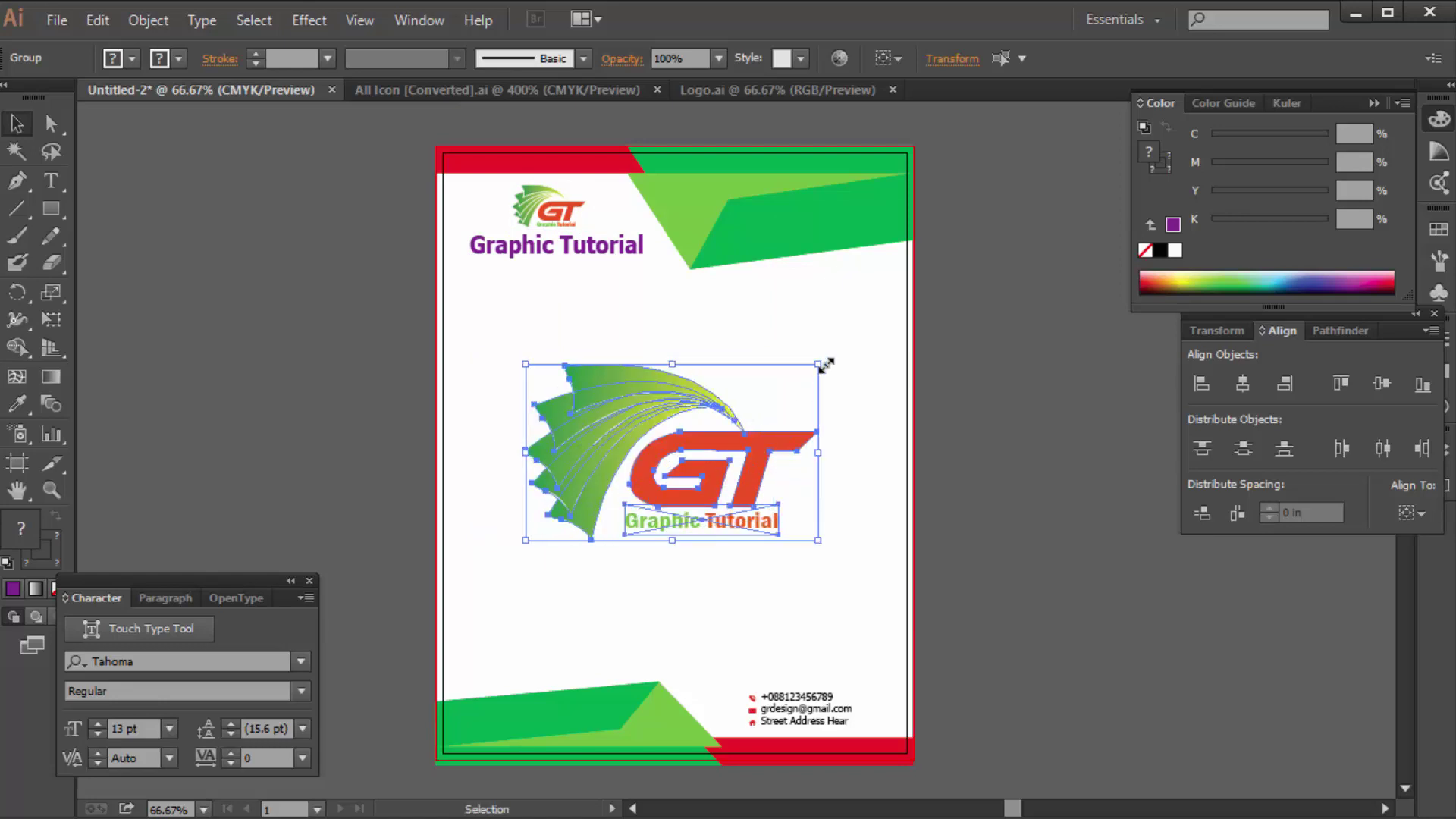
{"action": "left_click_drag", "start_coordinate": [822, 363], "coordinate": [785, 385]}
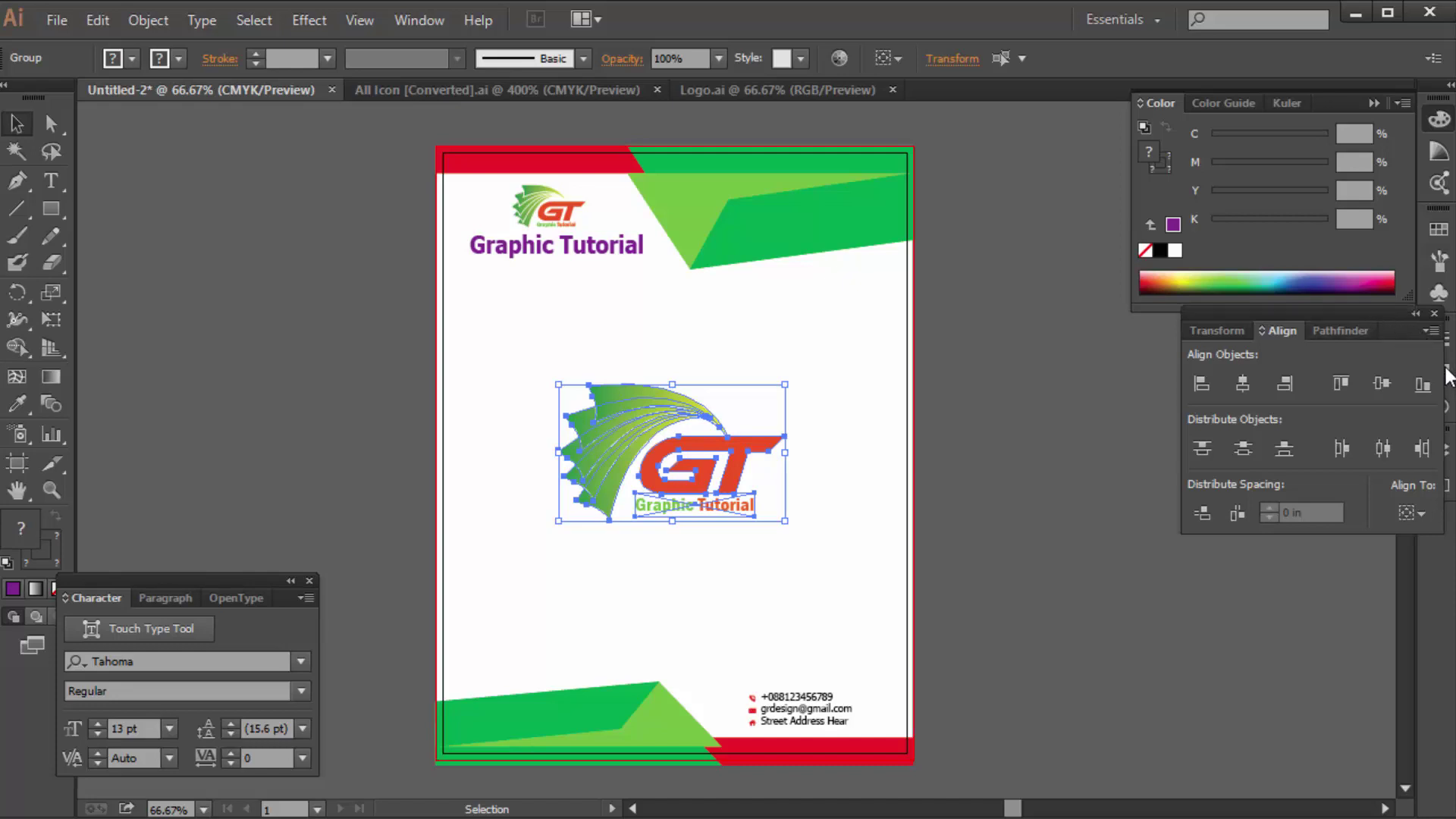
- Set the central GT logo copy's opacity to 10% in the Transparency panel
{"action": "left_click_drag", "start_coordinate": [1393, 332], "coordinate": [1334, 350]}
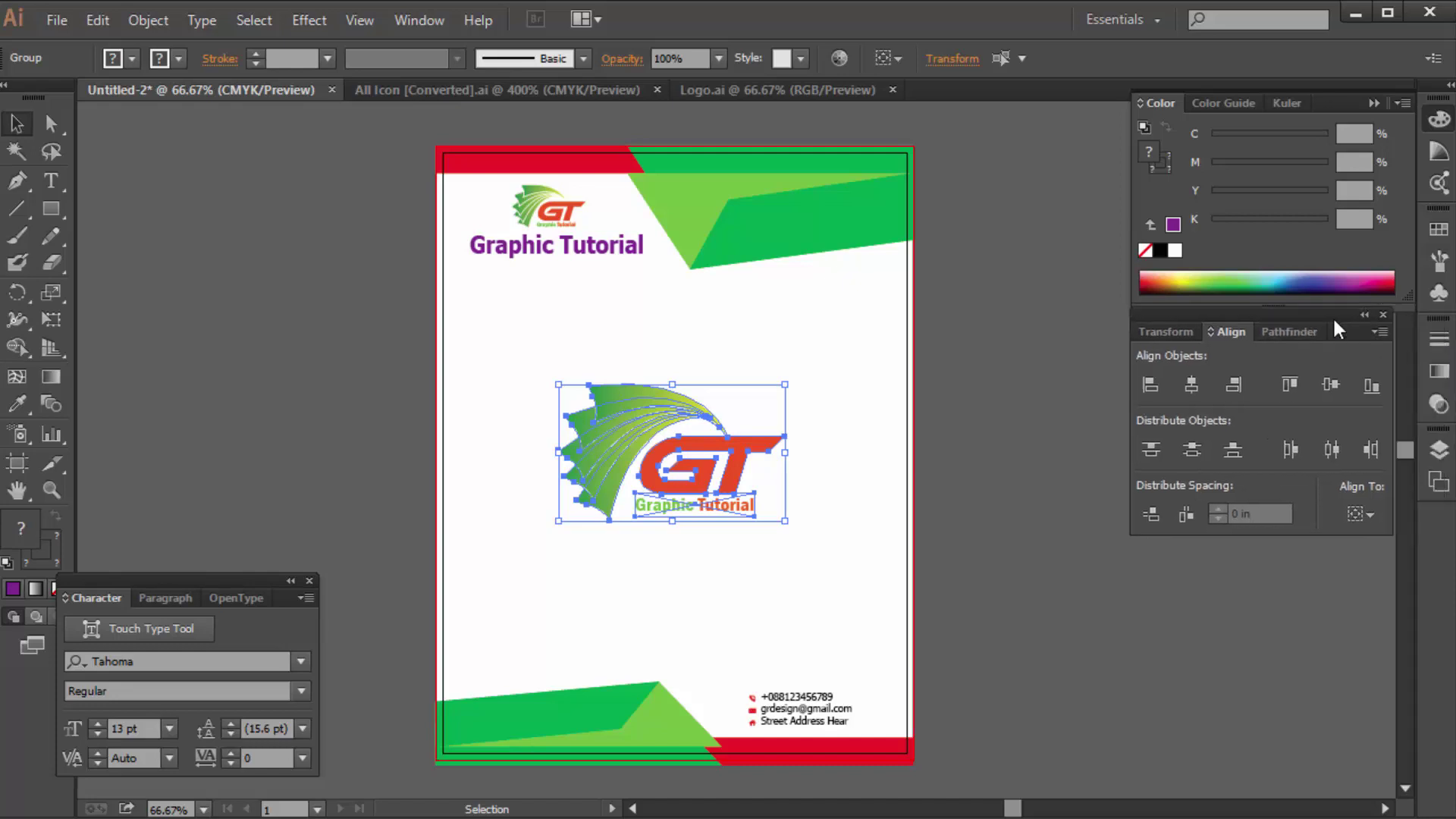
{"action": "left_click", "coordinate": [1439, 371]}
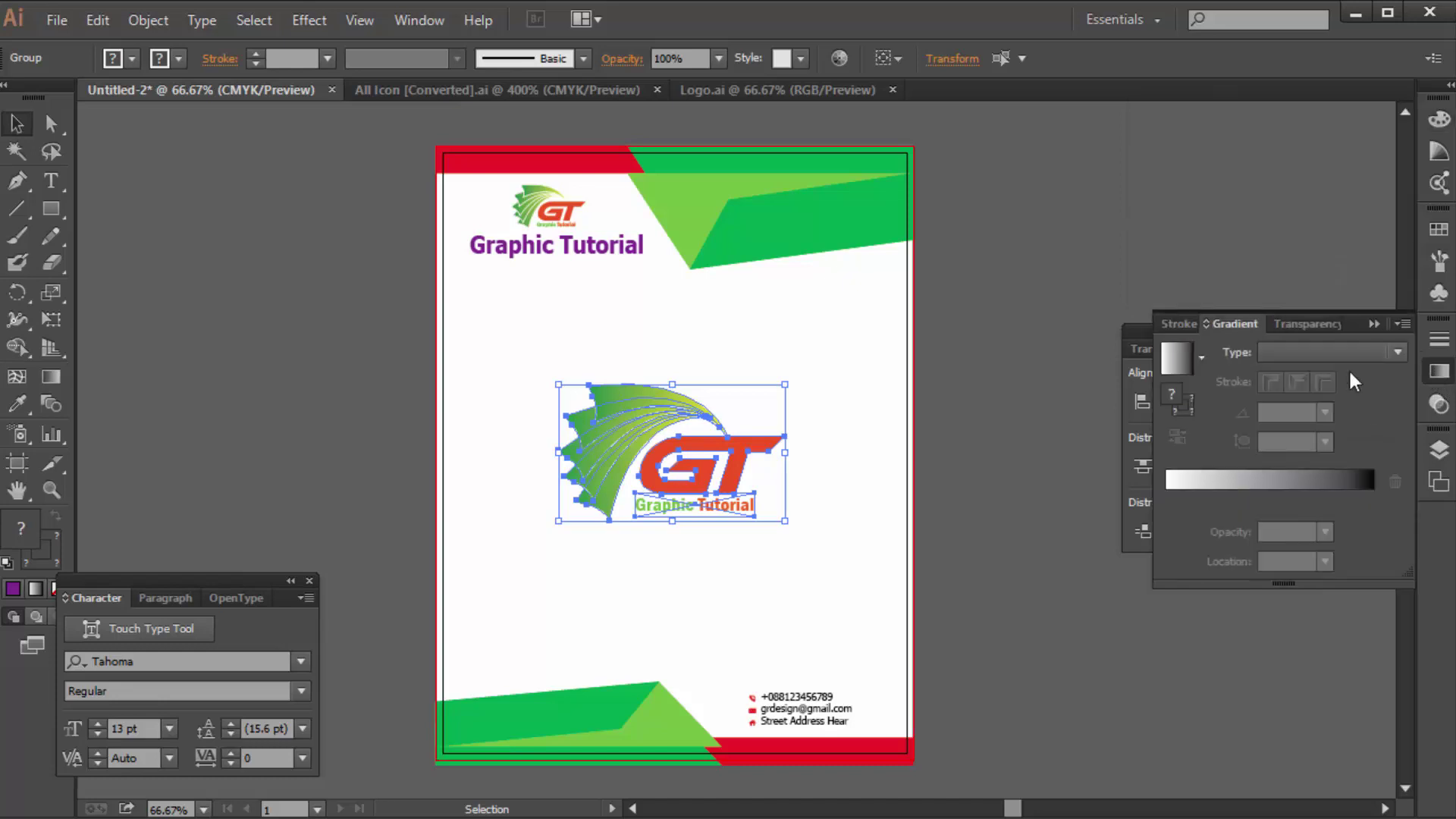
{"action": "left_click", "coordinate": [1312, 324]}
{"action": "left_click", "coordinate": [1398, 353]}
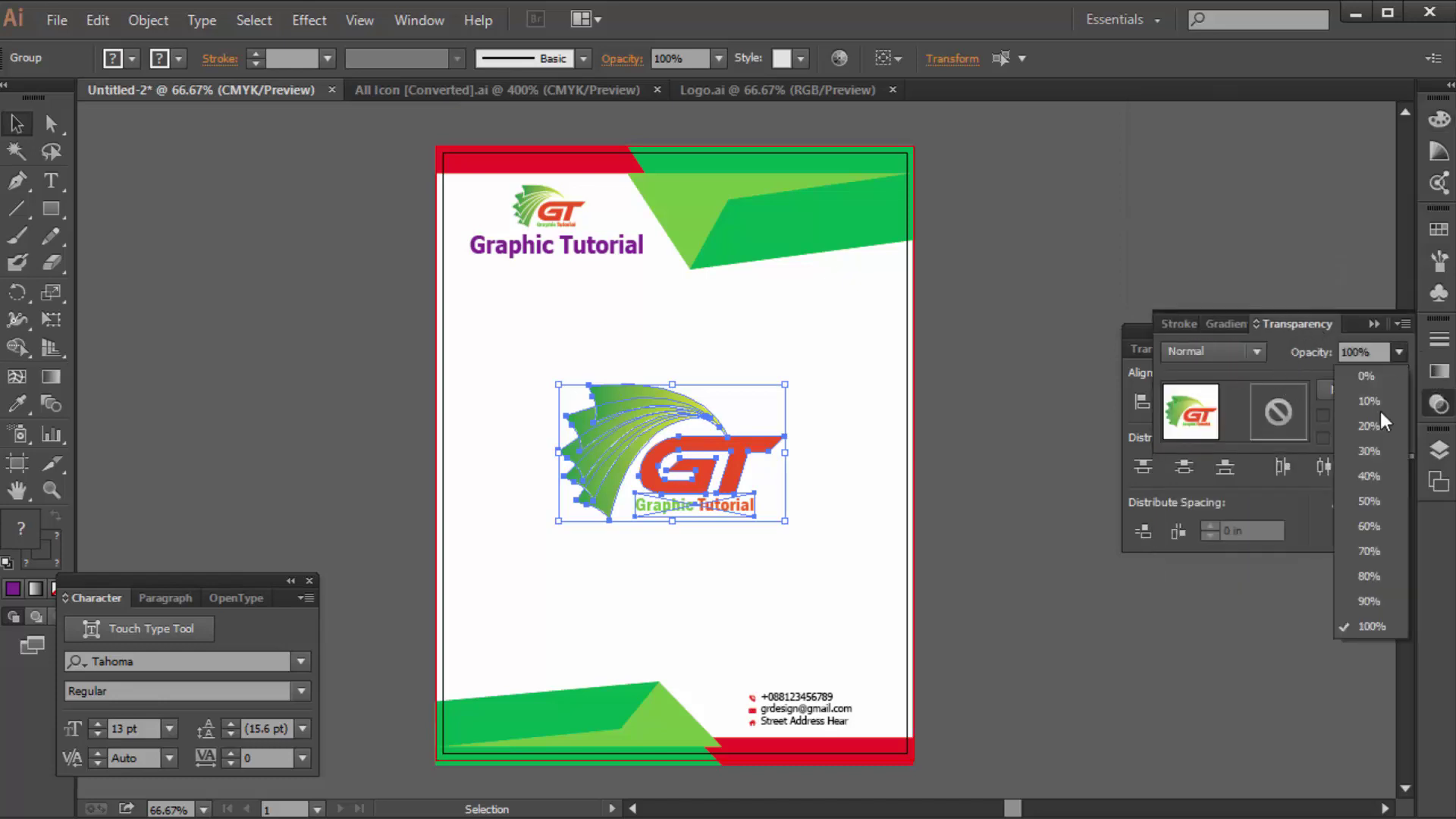
{"action": "left_click", "coordinate": [1371, 402]}
{"action": "left_click", "coordinate": [993, 308]}
- Enlarge the faded logo and nudge it slightly left to sit as a watermark
{"action": "left_click", "coordinate": [717, 452]}
{"action": "left_click_drag", "start_coordinate": [786, 524], "coordinate": [805, 534]}
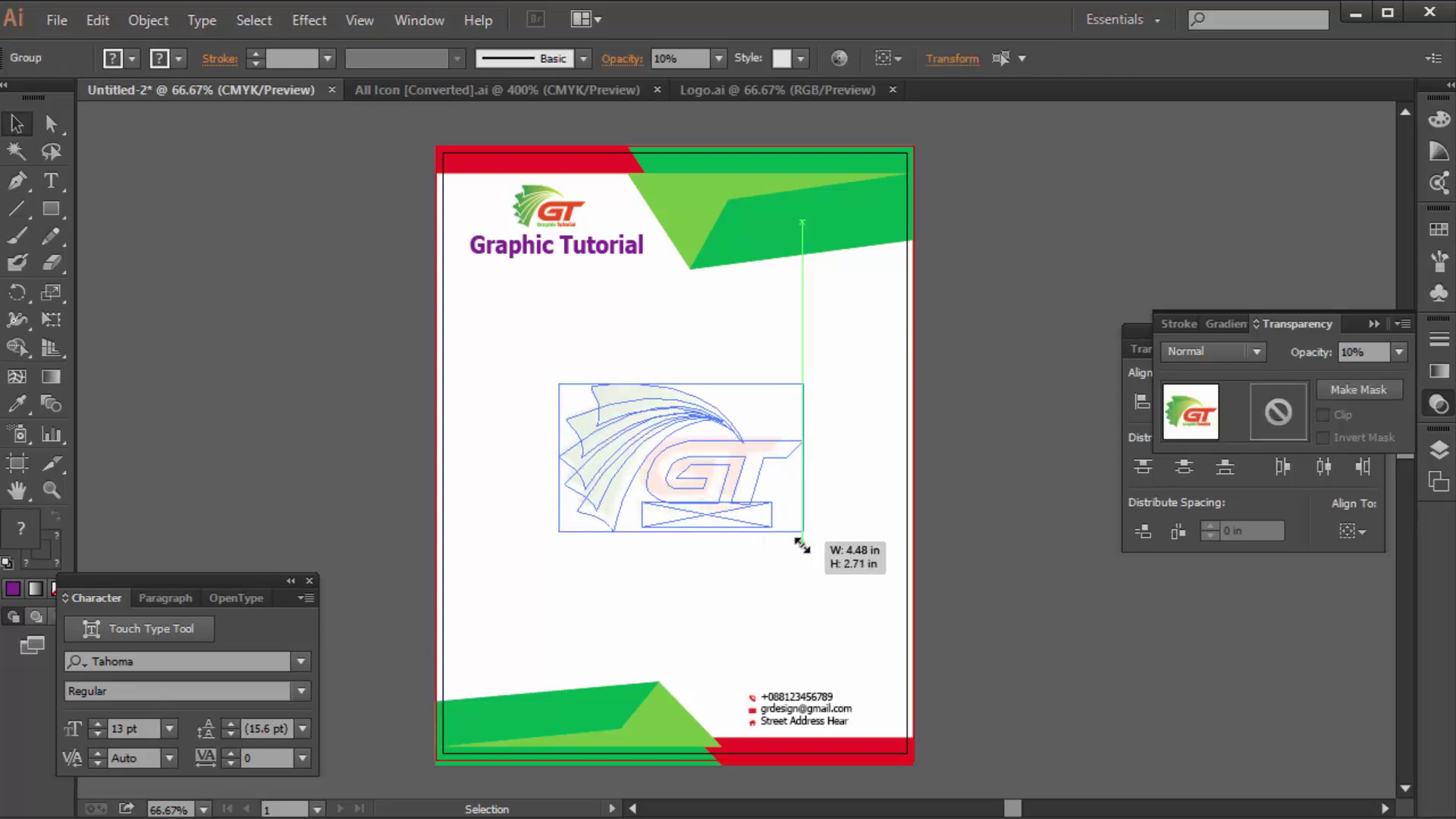
{"action": "left_click_drag", "start_coordinate": [755, 456], "coordinate": [746, 454]}
{"action": "left_click", "coordinate": [1036, 296]}
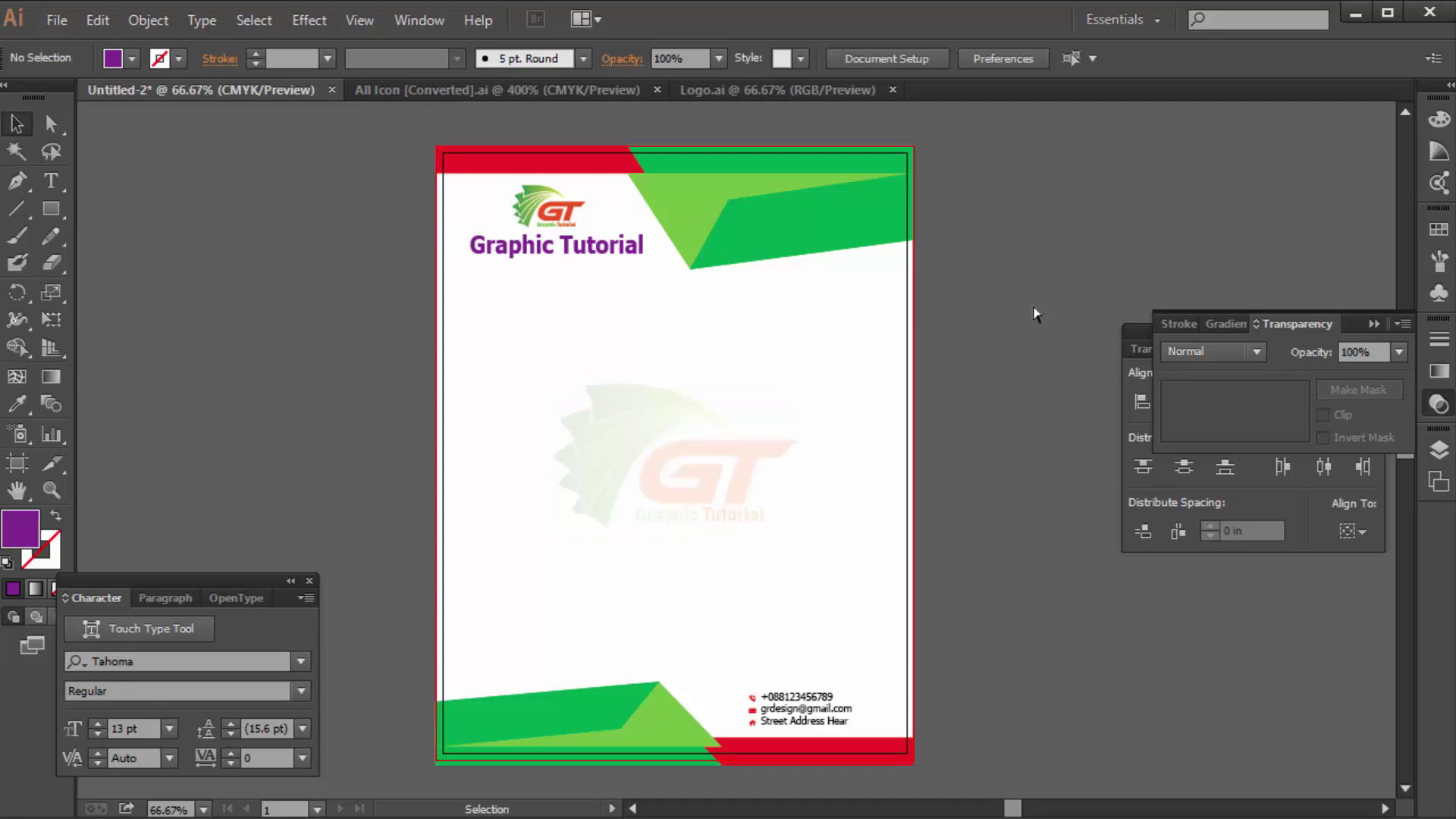